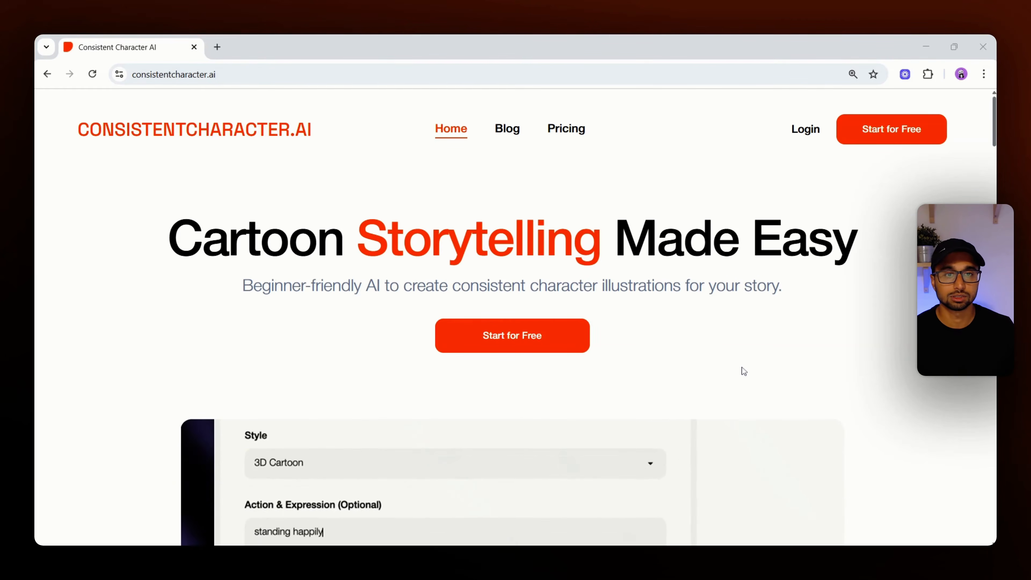
# Open the pricing page and examine the Creator Plan's monthly price, included features and commercial use terms.
pyautogui.click(566, 134)
pyautogui.scroll(-7, 342, 363)
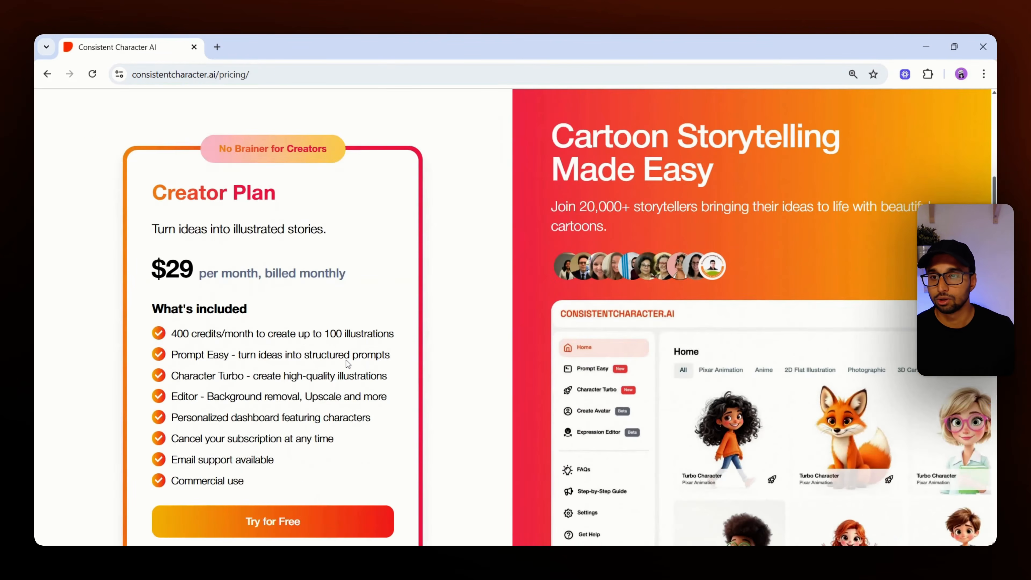
pyautogui.scroll(-1, 191, 323)
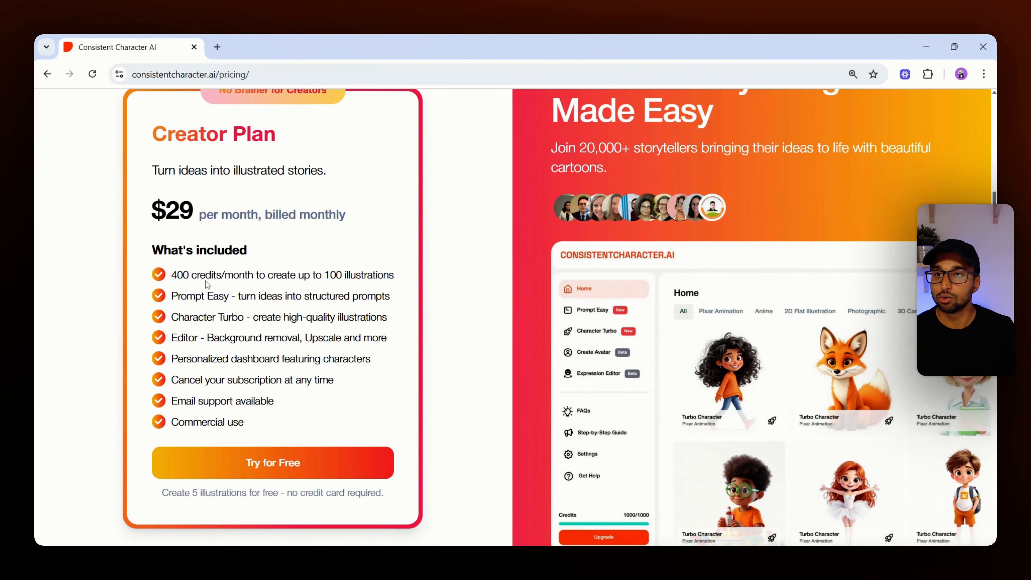
pyautogui.scroll(1, 205, 277)
pyautogui.scroll(-1, 199, 263)
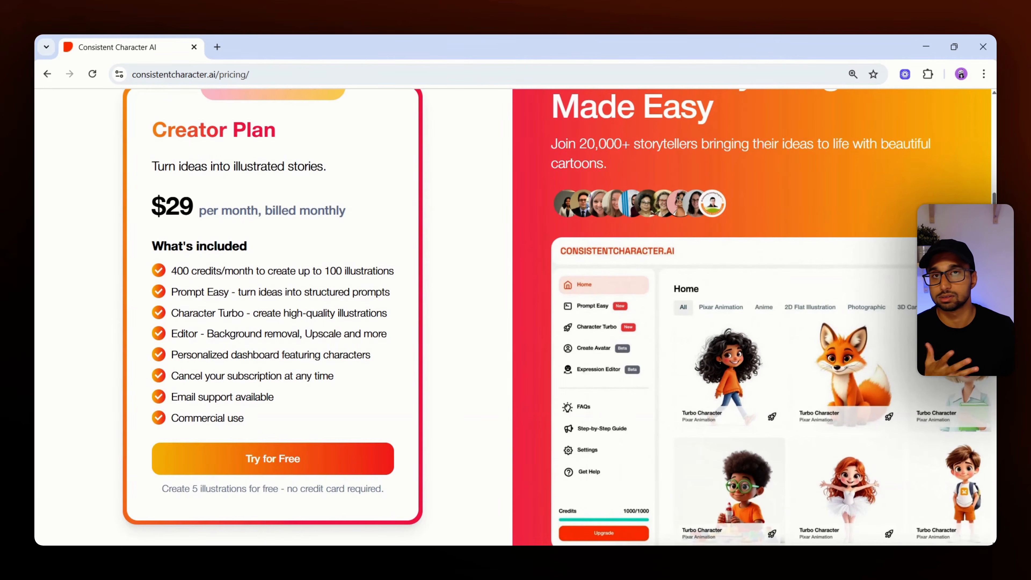
pyautogui.moveTo(194, 209); pyautogui.dragTo(151, 212)
pyautogui.click(156, 213)
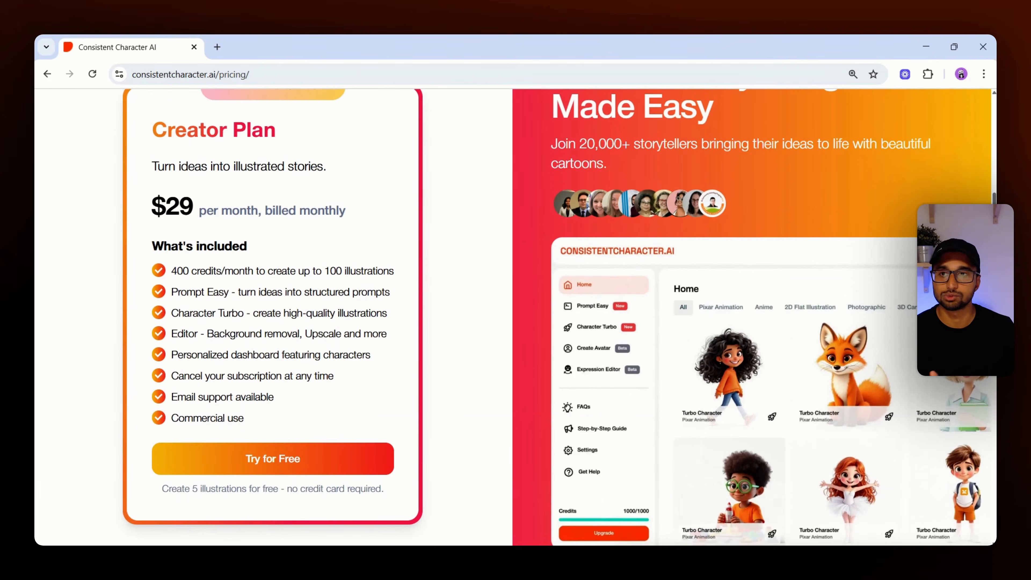
pyautogui.scroll(1, 193, 223)
pyautogui.scroll(-1, 193, 222)
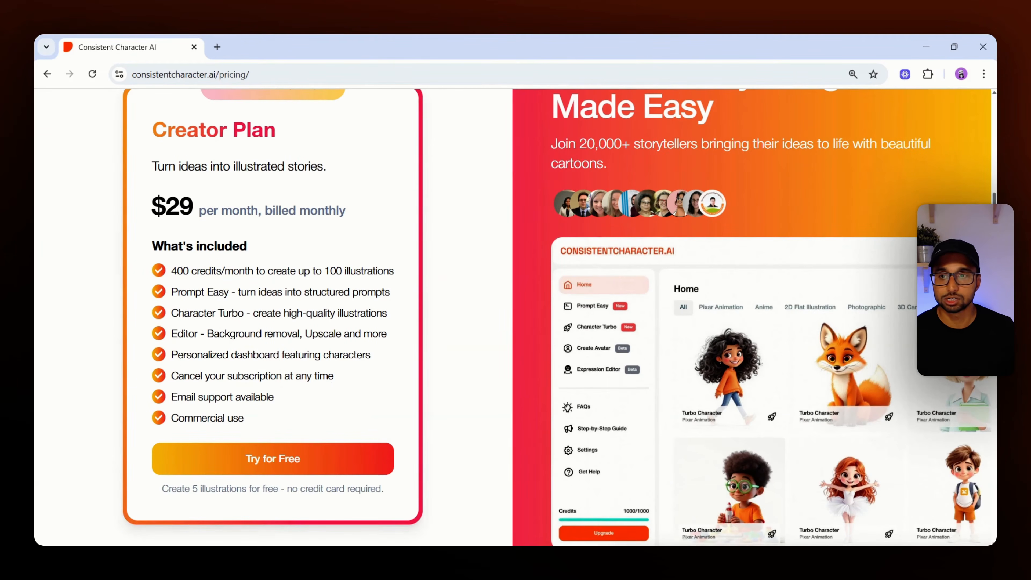
pyautogui.moveTo(173, 300); pyautogui.dragTo(387, 337)
pyautogui.click(386, 339)
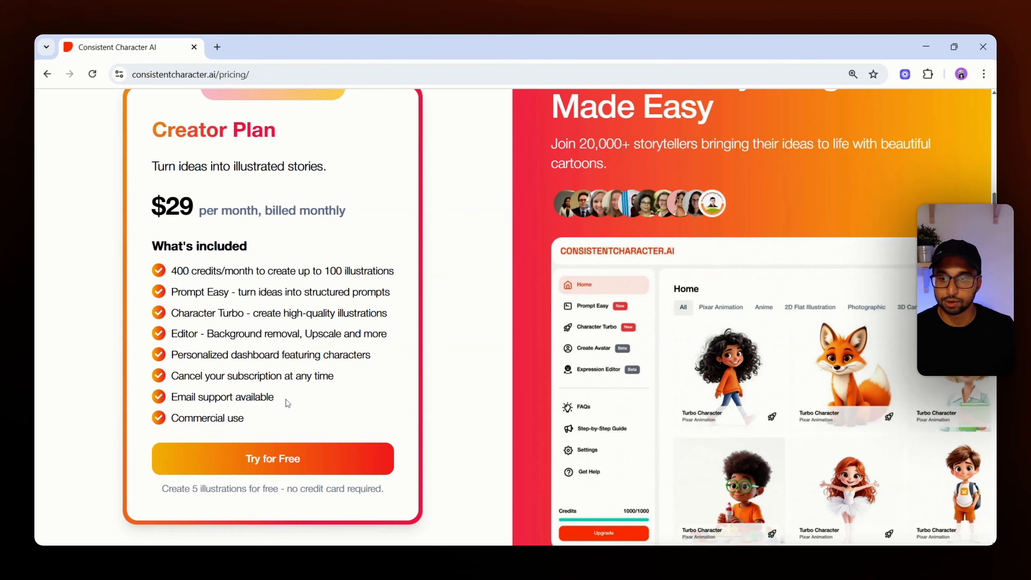
pyautogui.moveTo(172, 419); pyautogui.dragTo(225, 419)
pyautogui.click(252, 418)
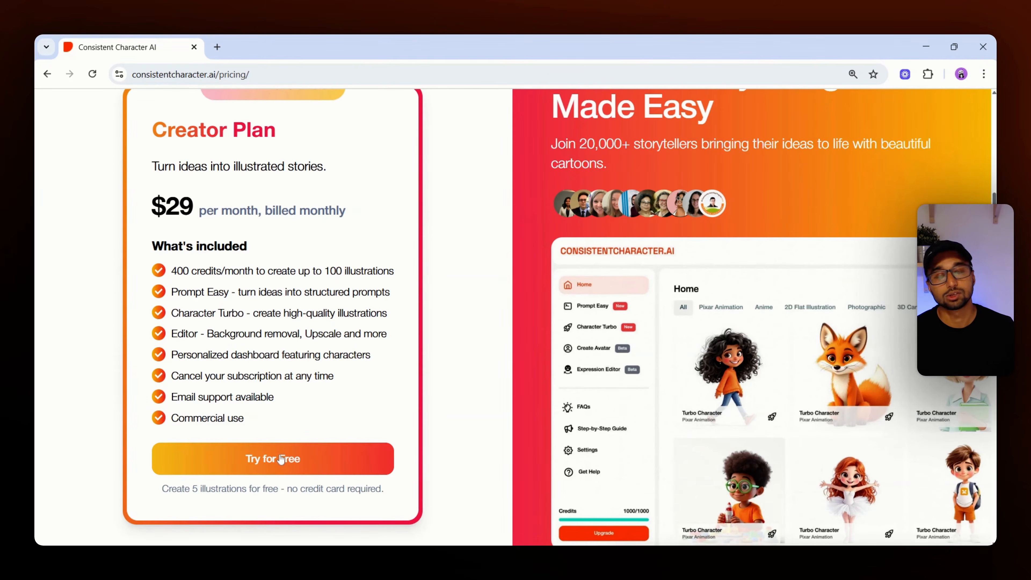
# Start the Creator Plan's free trial to open the account sign-up form and review its sign-up options.
pyautogui.click(268, 465)
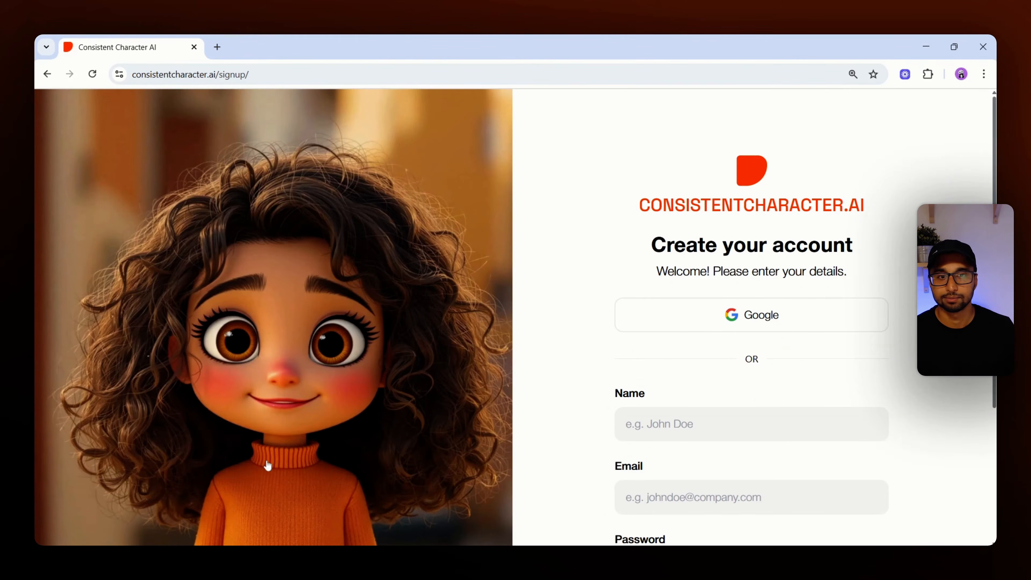
pyautogui.scroll(-2, 744, 325)
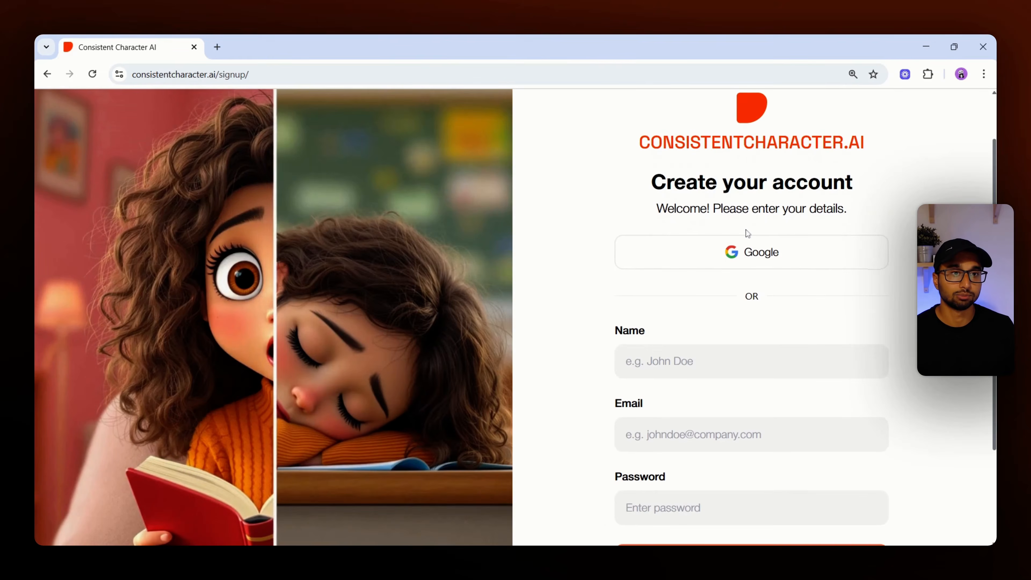
pyautogui.scroll(-1, 744, 345)
pyautogui.scroll(1, 747, 293)
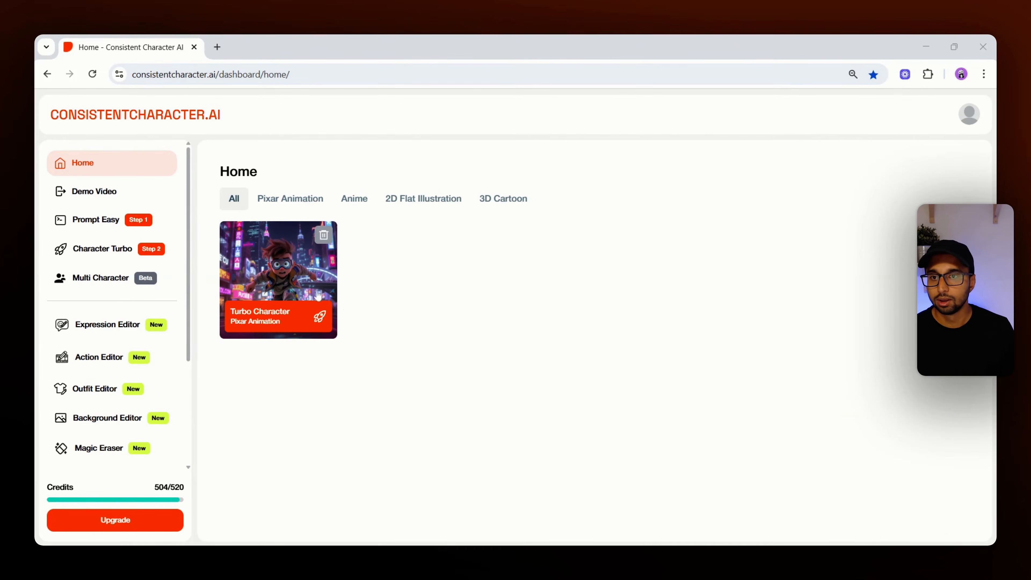
# Open the existing Turbo Character from the dashboard, examine its generated images and return to the home page.
pyautogui.click(279, 280)
pyautogui.scroll(-7, 455, 331)
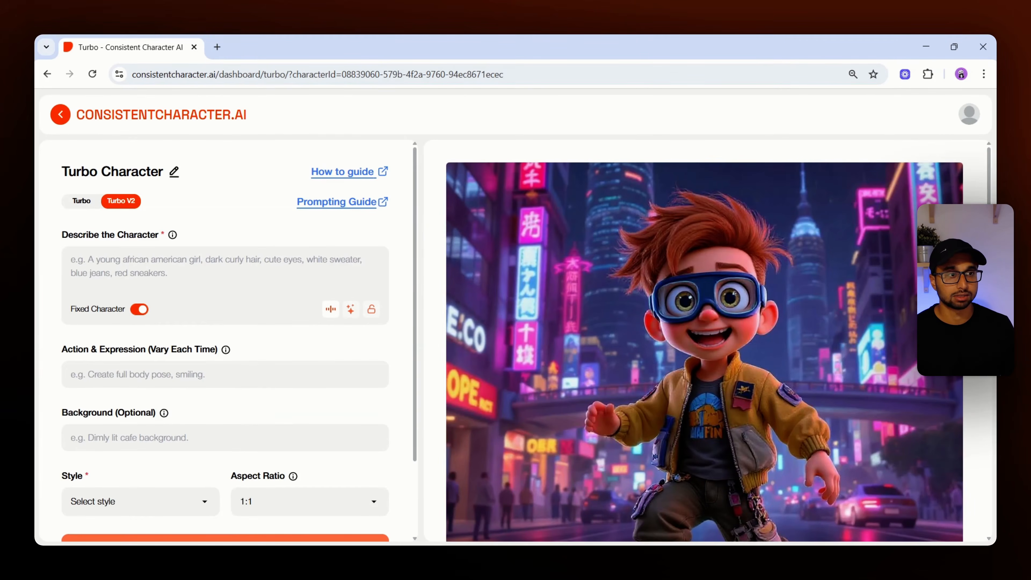
pyautogui.scroll(-2, 990, 183)
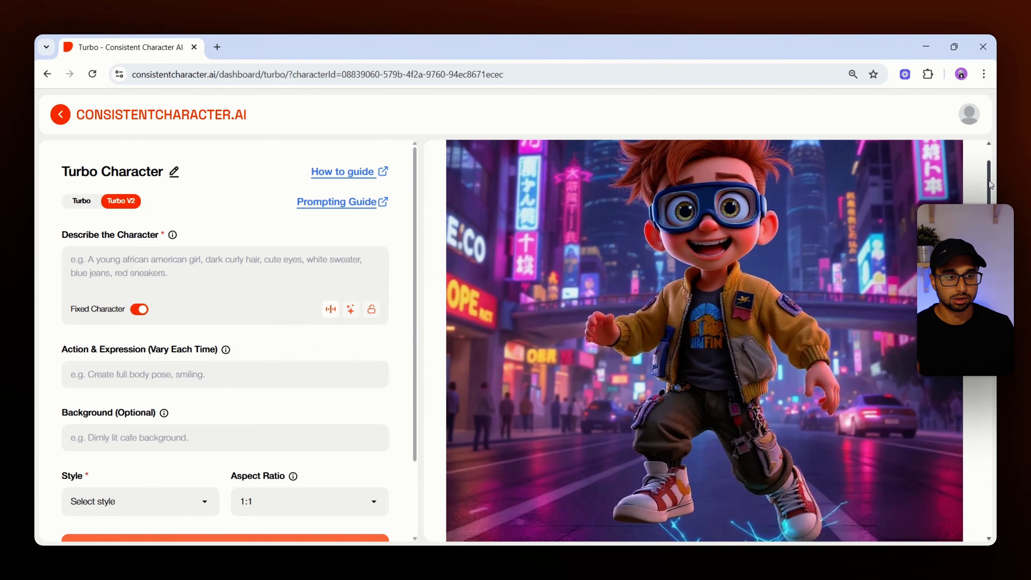
pyautogui.scroll(-2, 991, 184)
pyautogui.moveTo(994, 195); pyautogui.dragTo(994, 164)
pyautogui.moveTo(672, 318)
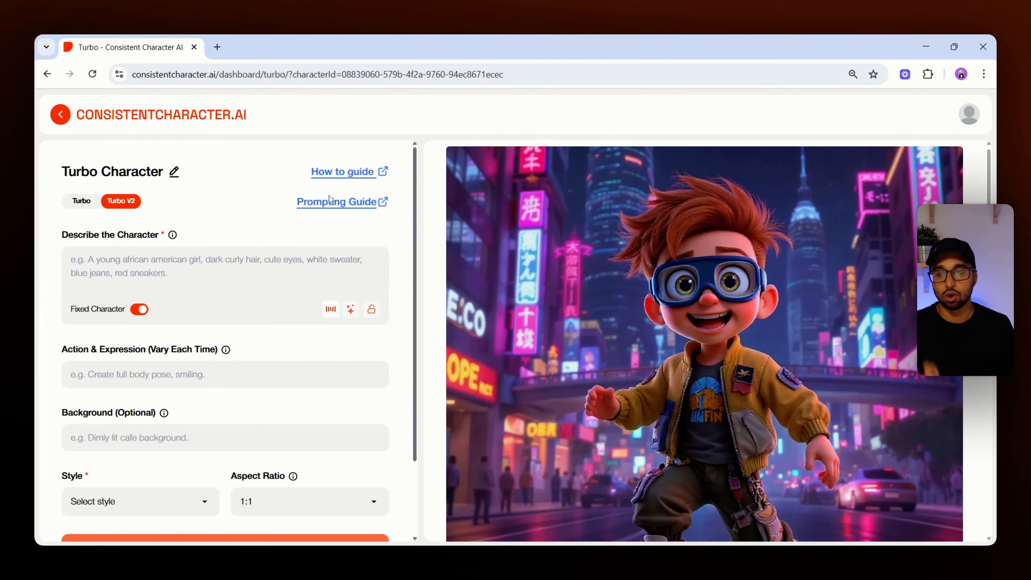
pyautogui.click(61, 115)
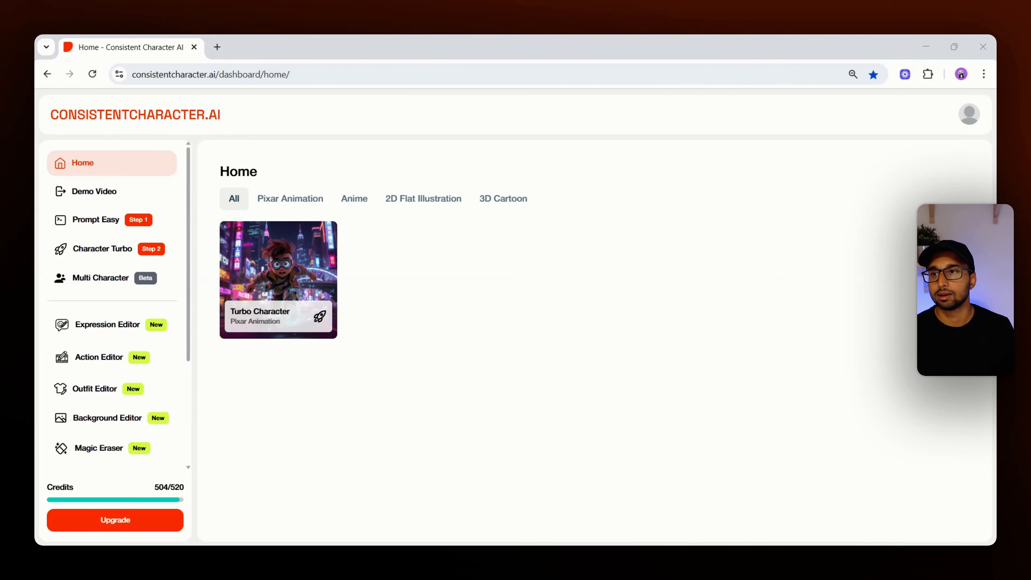
# Open the getting-started demo video and skip it, confirming the skip.
pyautogui.click(105, 194)
pyautogui.click(105, 196)
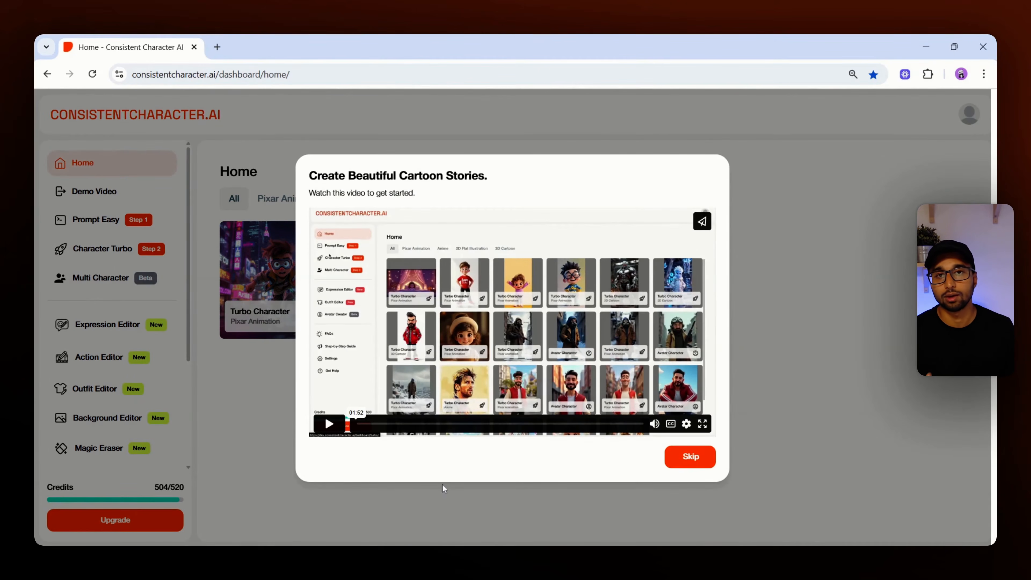
pyautogui.click(688, 457)
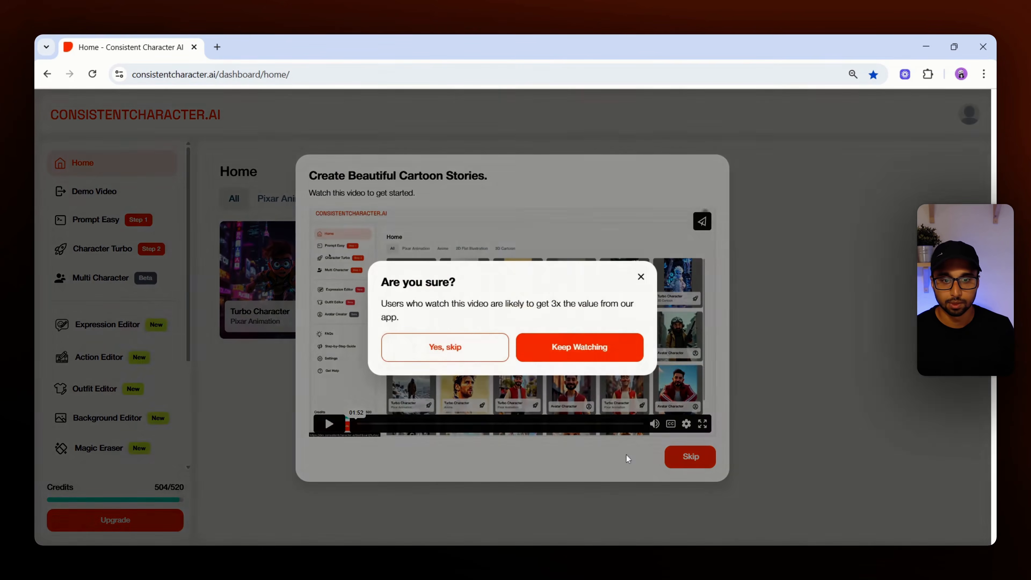
pyautogui.click(445, 346)
# Open the Consistent Character AI Step-by-Step Guide and read through its instructions for creating characters and new scenes.
pyautogui.scroll(-4, 138, 408)
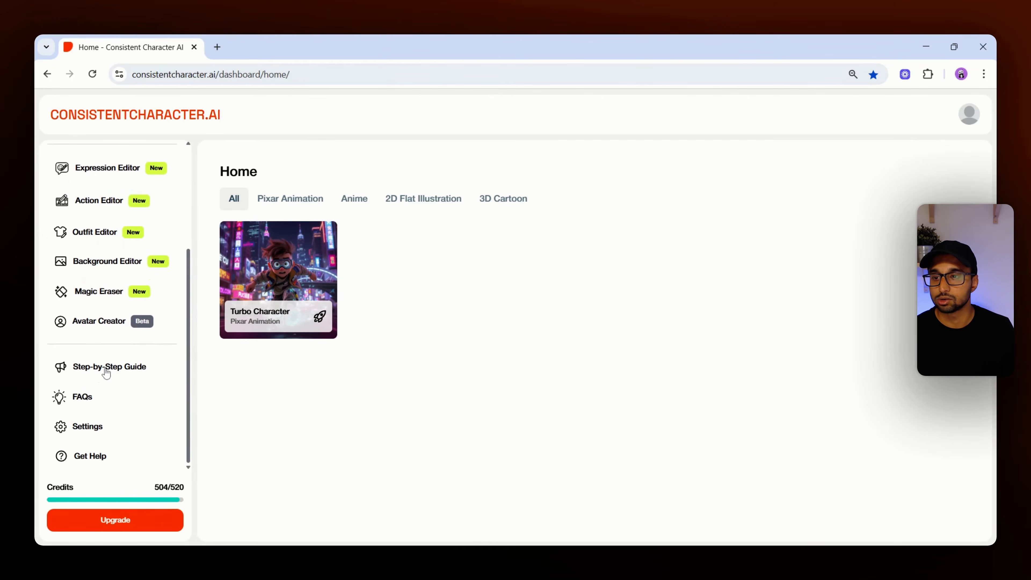
pyautogui.click(106, 371)
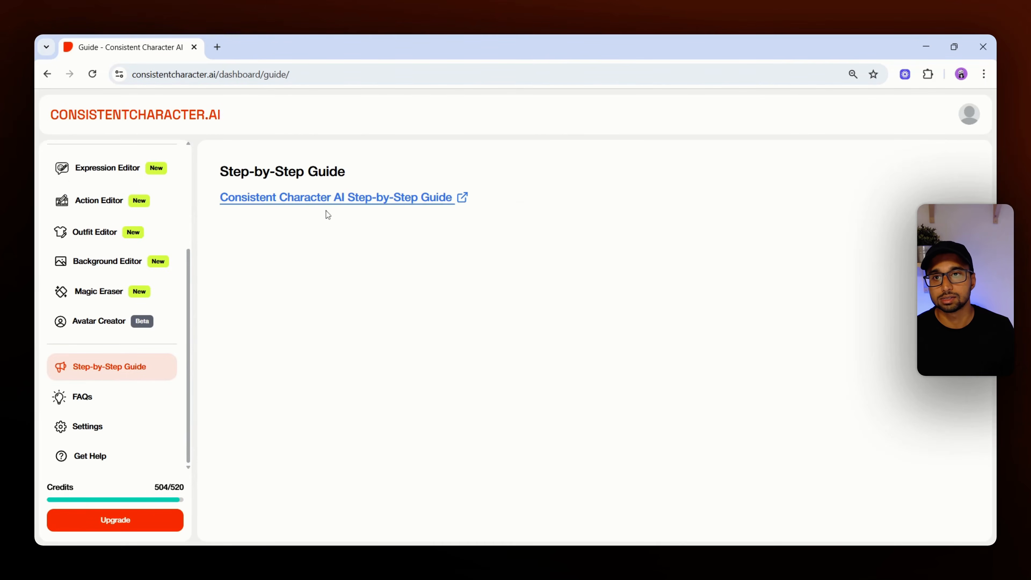
pyautogui.click(305, 202)
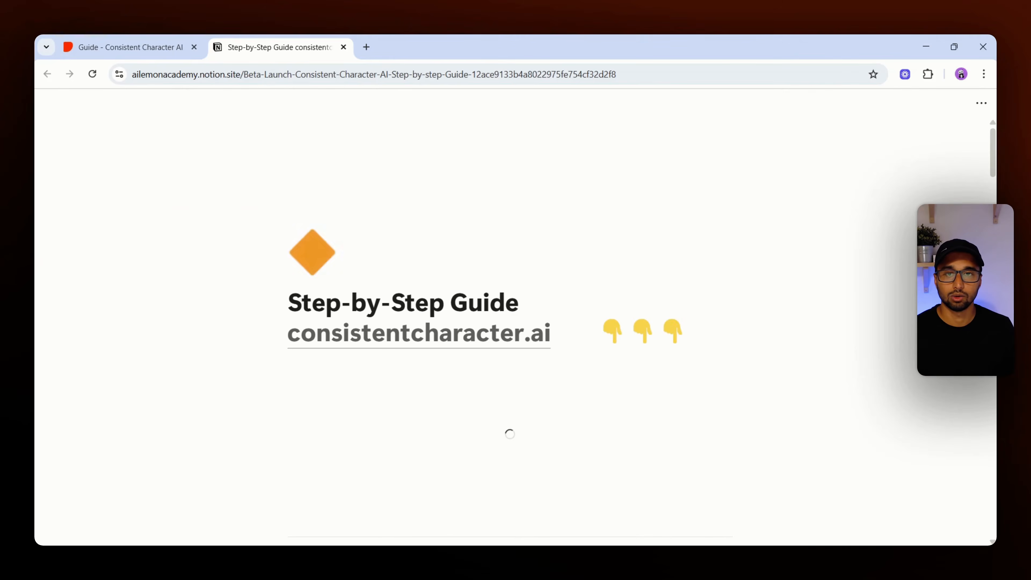
pyautogui.scroll(-3, 433, 326)
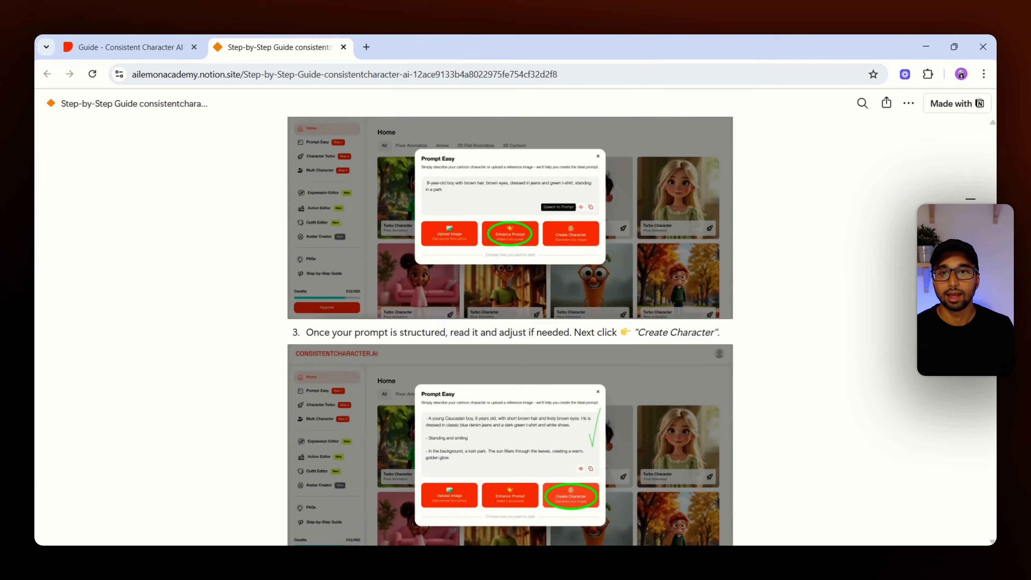
pyautogui.scroll(-3, 300, 446)
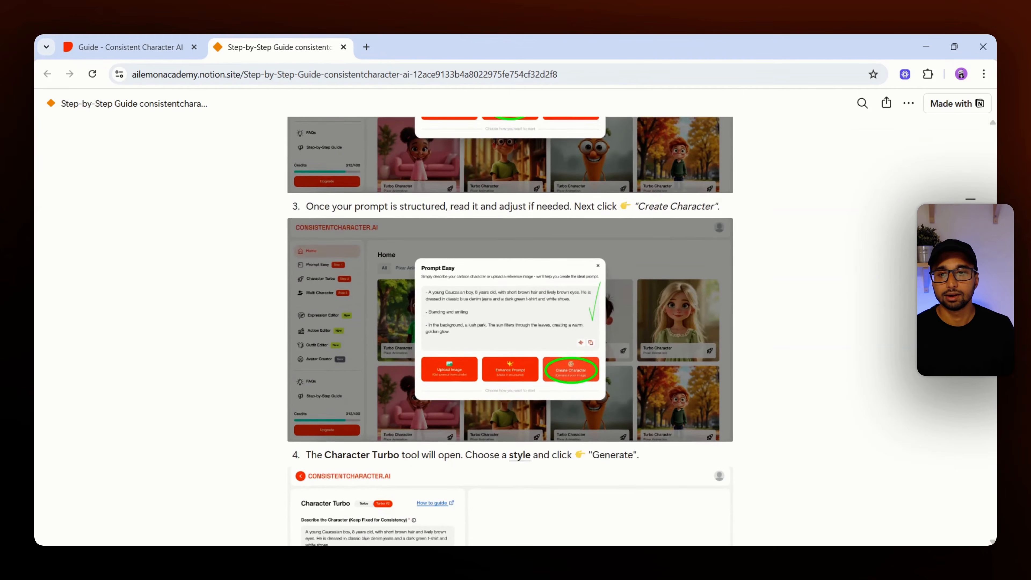
pyautogui.scroll(-6, 340, 301)
pyautogui.scroll(-20, 340, 301)
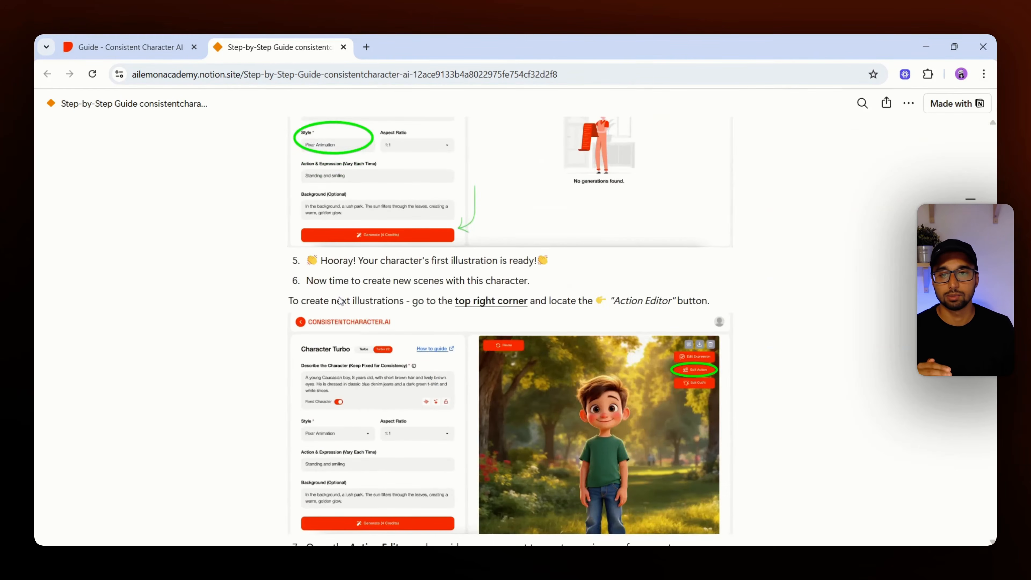
pyautogui.scroll(-20, 340, 301)
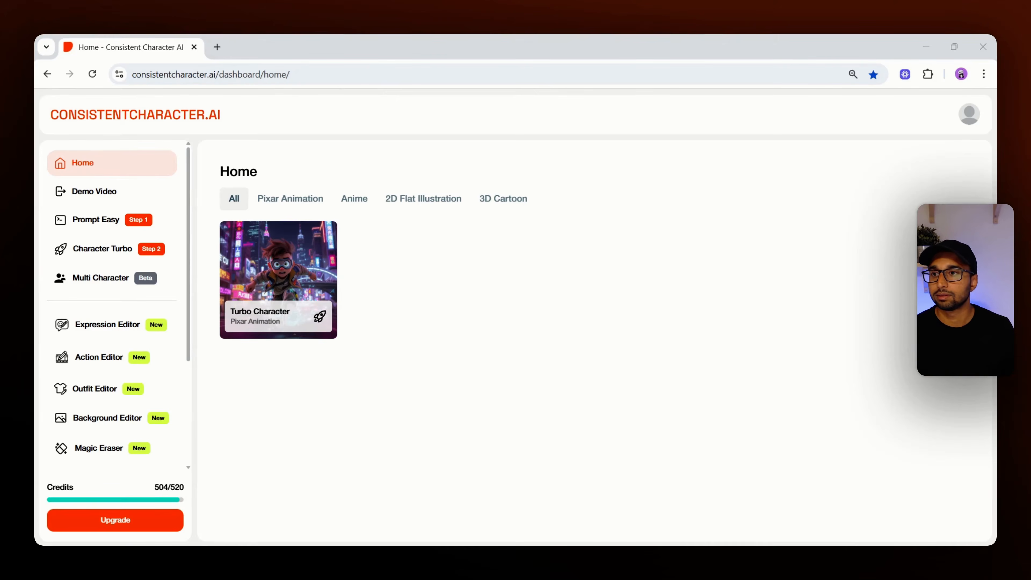
# Open the Prompt Easy tool, enlarge the page for readability and review the tool's description.
pyautogui.click(108, 227)
pyautogui.hotkey('ctrl', '+')
pyautogui.hotkey('ctrl', '+')
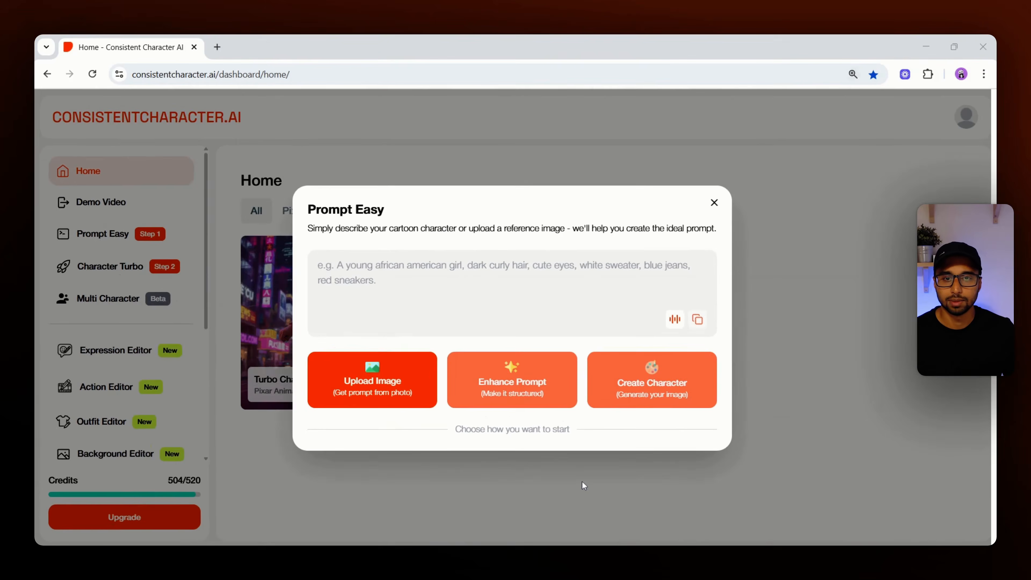
pyautogui.hotkey('ctrl', '+')
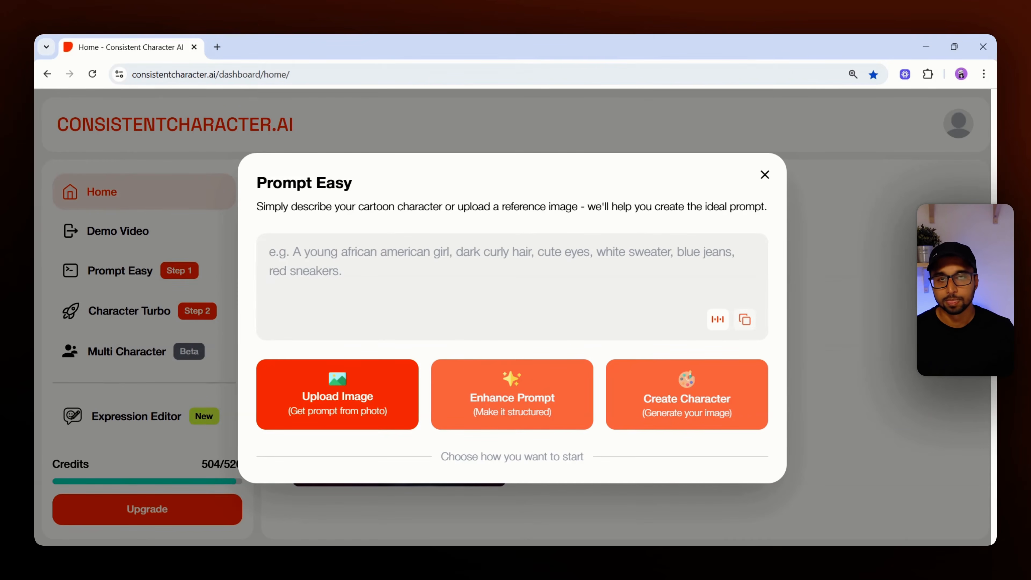
pyautogui.moveTo(257, 210); pyautogui.dragTo(580, 209)
pyautogui.click(394, 319)
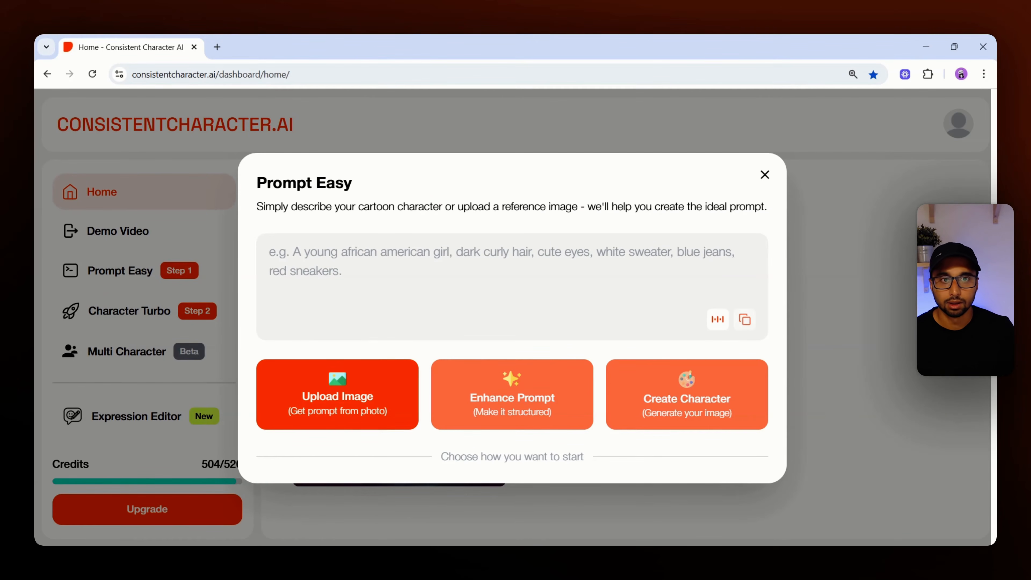
pyautogui.moveTo(588, 207); pyautogui.dragTo(764, 207)
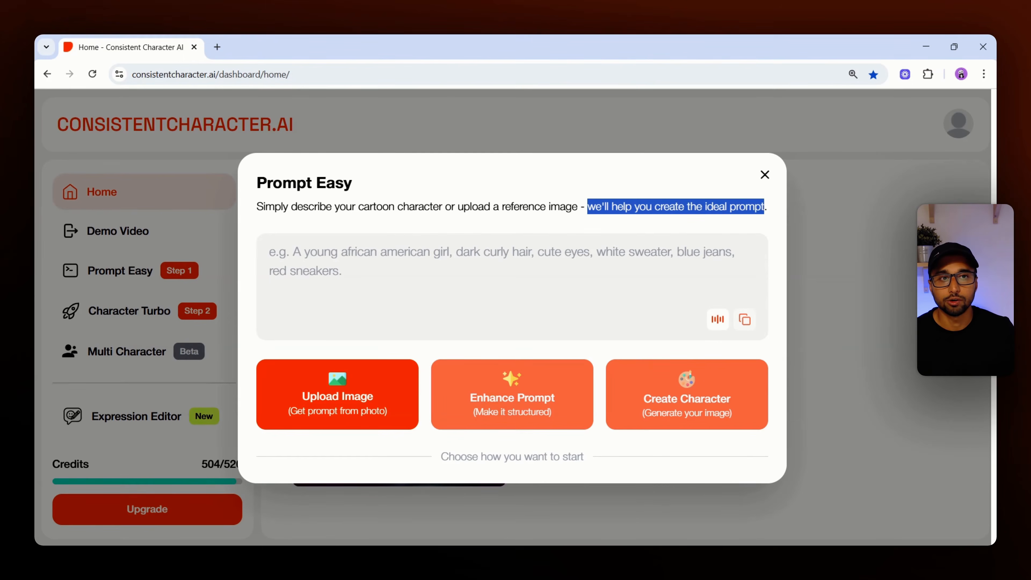
pyautogui.click(625, 239)
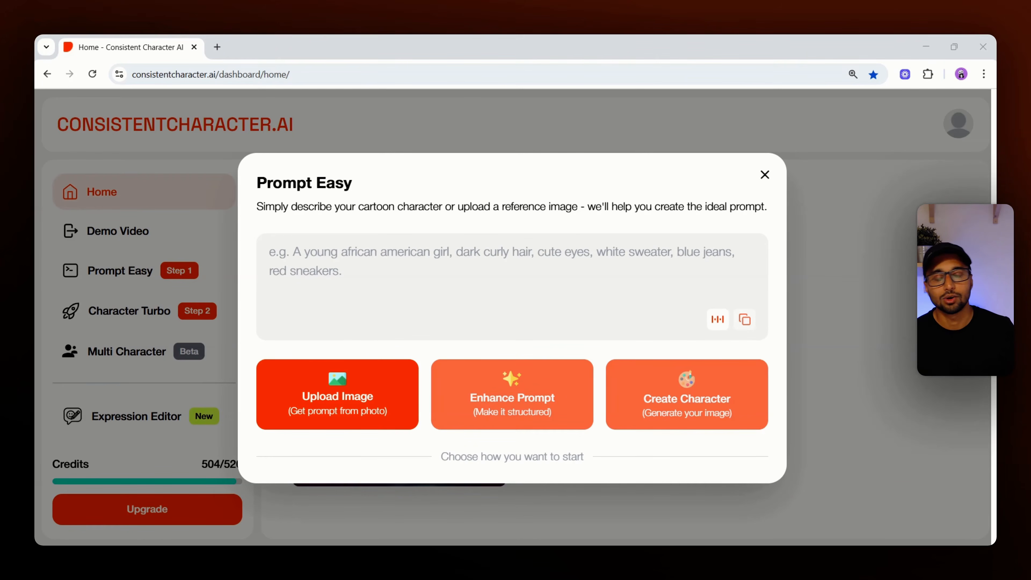
# Dictate a prompt for a dark-brown-skinned cartoon boy in black shirt and cap, glasses, blue jeans, white sneakers, among gadgets, and remove "dark" before "glasses".
pyautogui.click(718, 321)
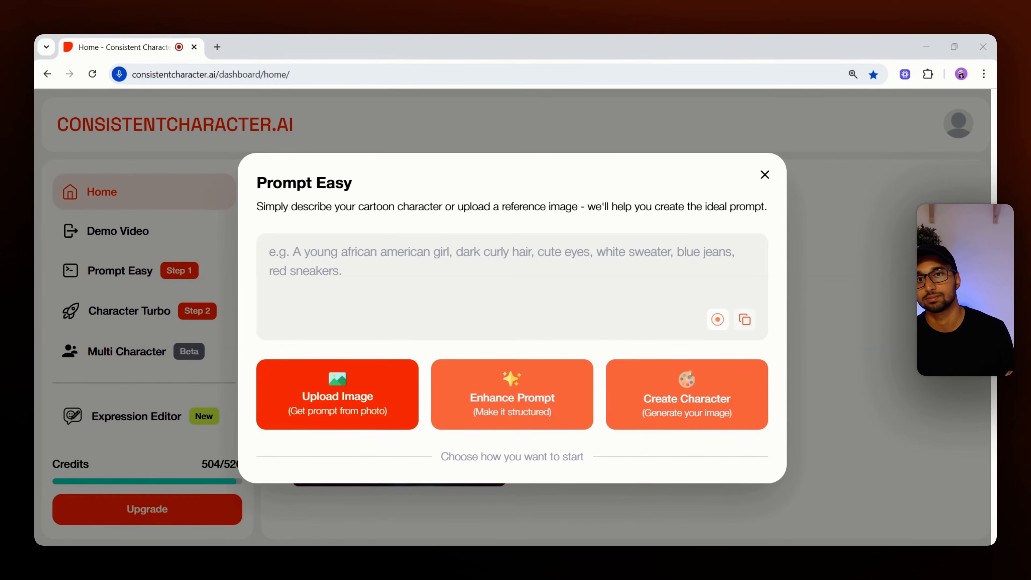
pyautogui.click(718, 319)
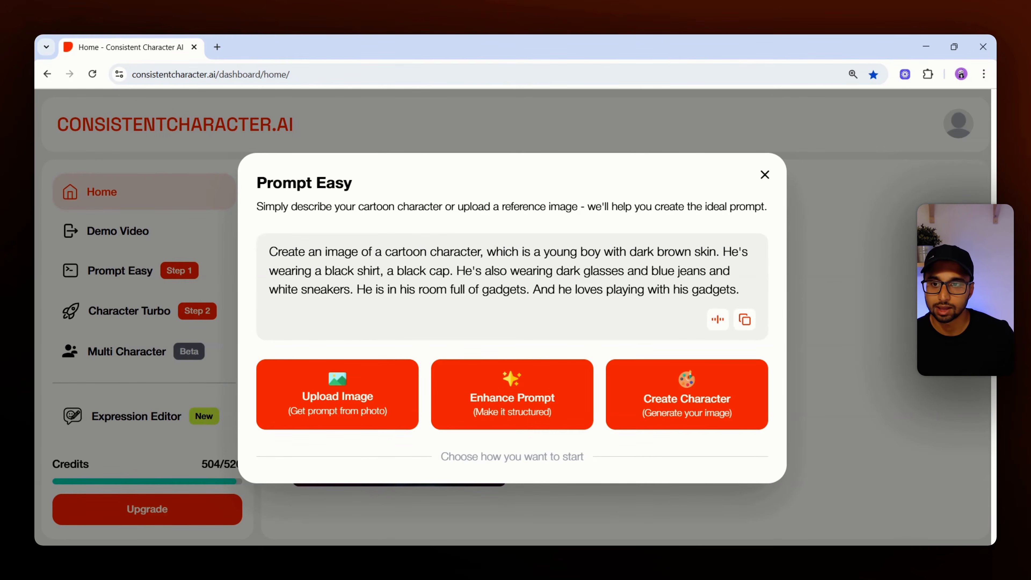
pyautogui.moveTo(269, 252); pyautogui.dragTo(741, 290)
pyautogui.click(740, 290)
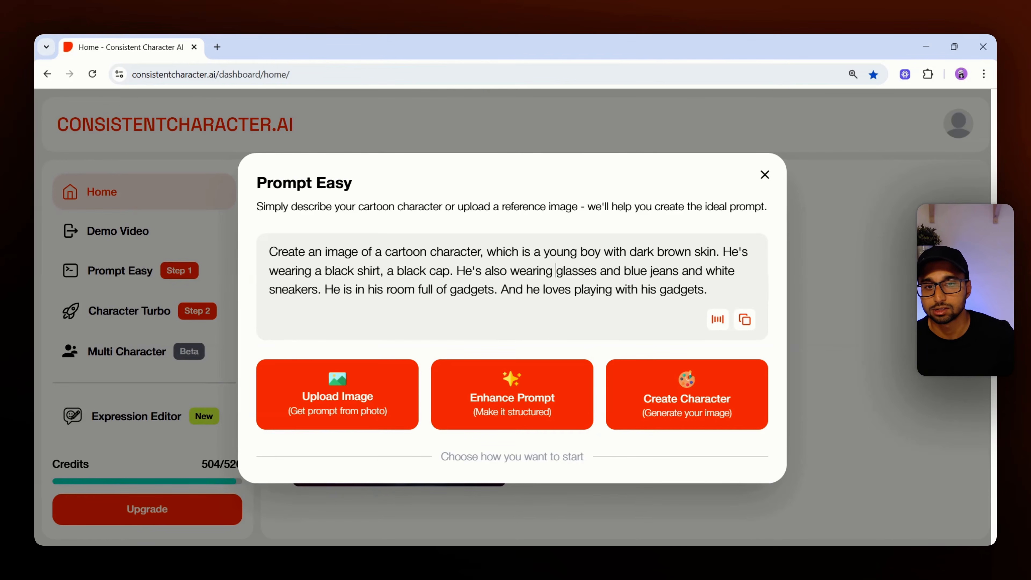
pyautogui.click(707, 290)
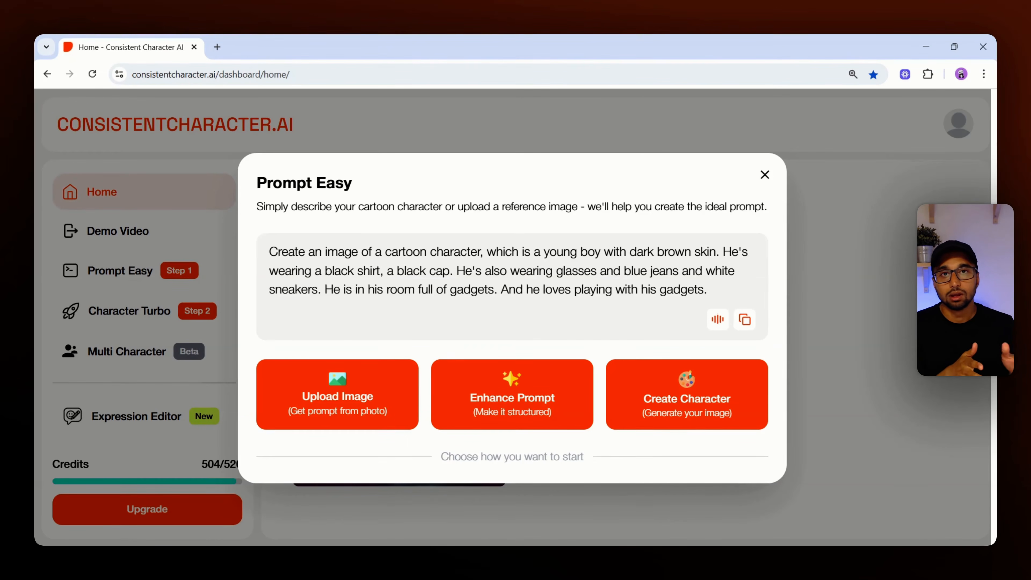
pyautogui.moveTo(359, 206); pyautogui.dragTo(443, 206)
pyautogui.click(443, 252)
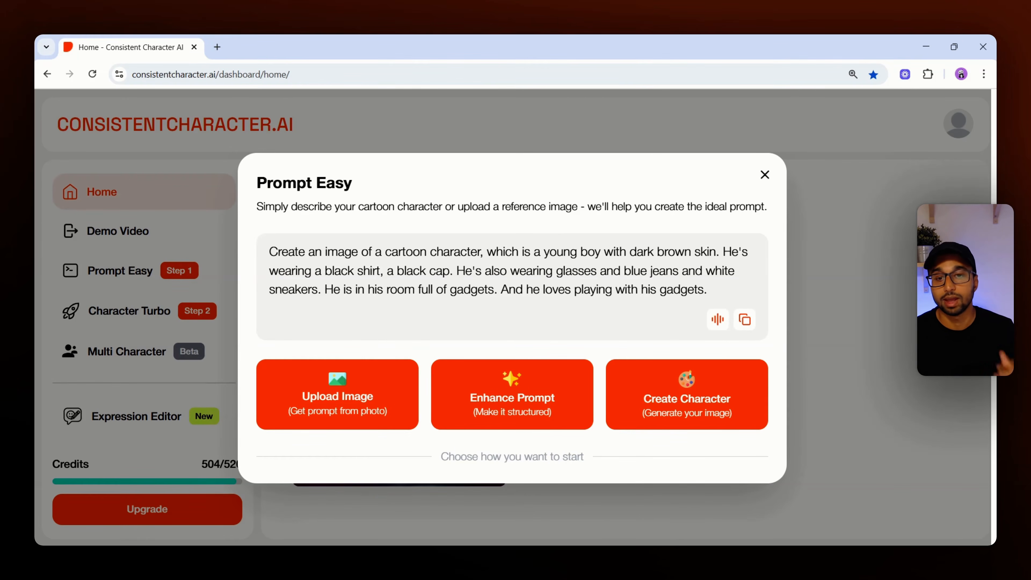
pyautogui.moveTo(711, 289); pyautogui.dragTo(261, 260)
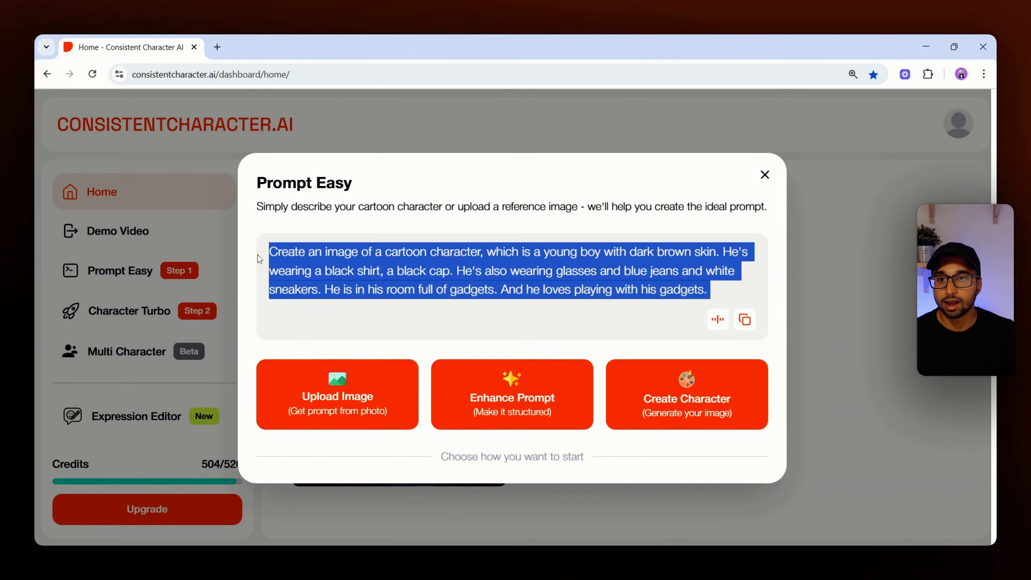
pyautogui.click(452, 315)
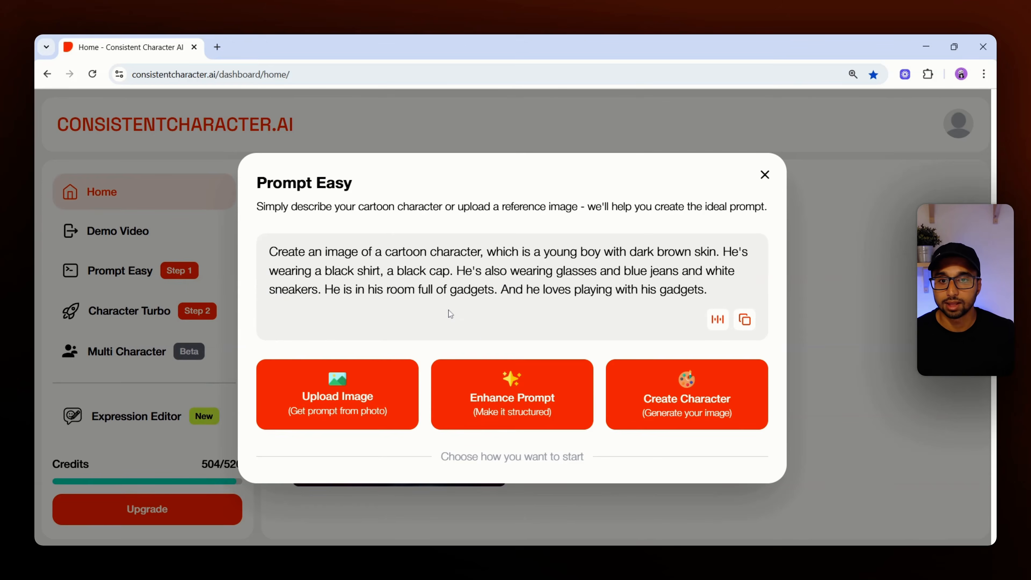
# Enhance the dictated prompt into a structured version and review its character and action descriptions.
pyautogui.click(518, 407)
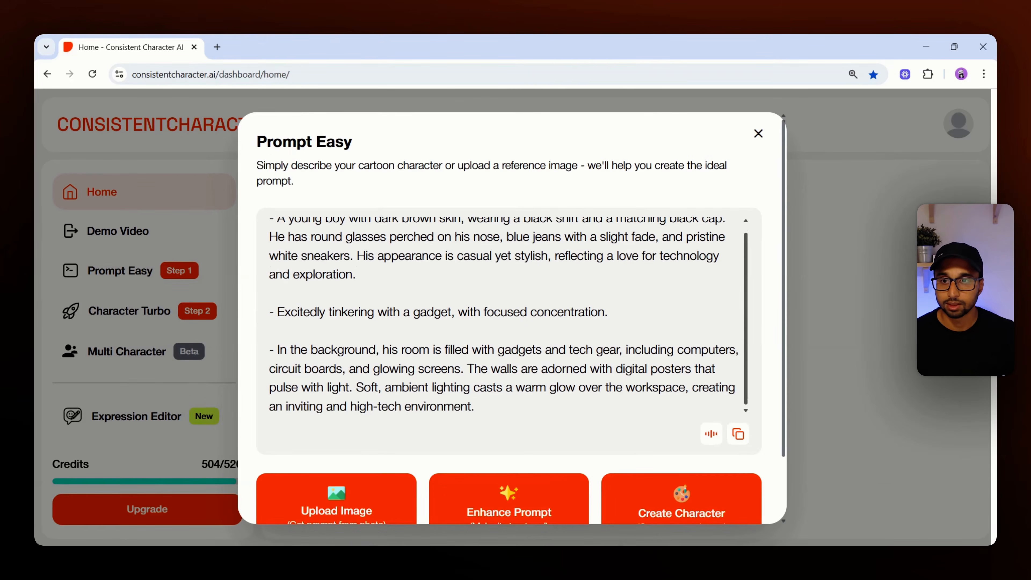
pyautogui.moveTo(475, 404); pyautogui.dragTo(294, 283)
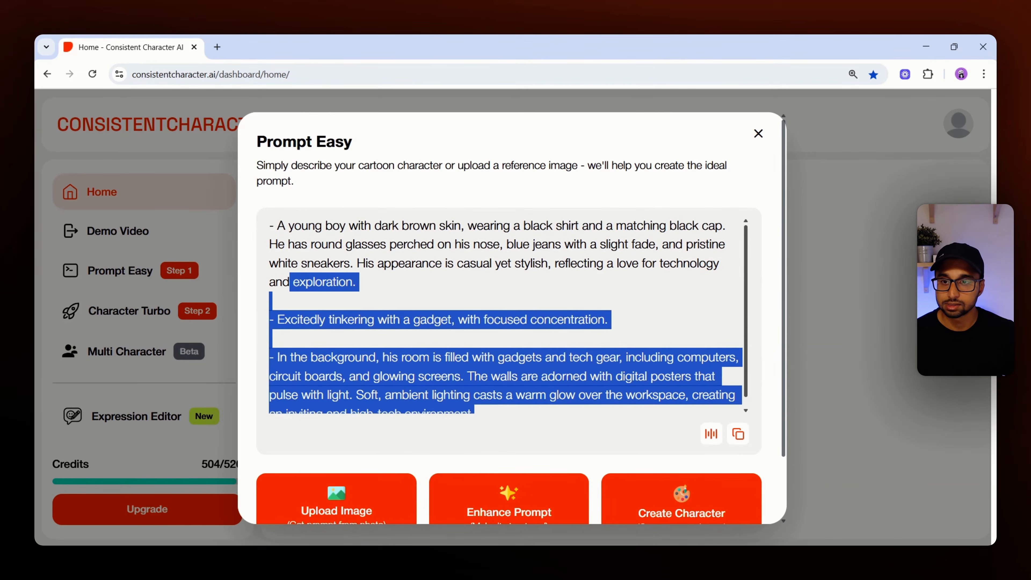
pyautogui.click(294, 245)
pyautogui.moveTo(277, 227); pyautogui.dragTo(360, 283)
pyautogui.click(501, 264)
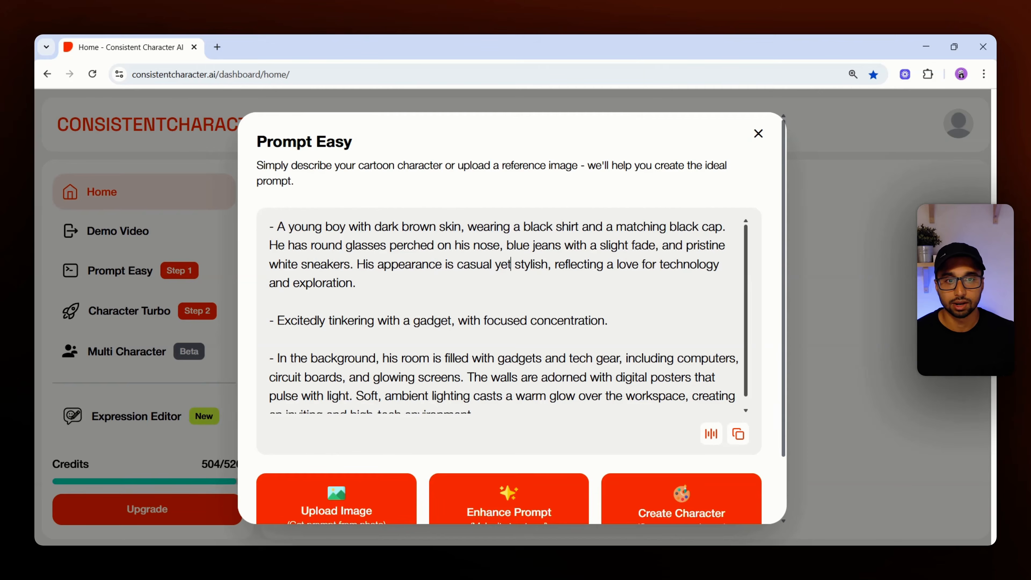
pyautogui.scroll(-1, 500, 284)
pyautogui.moveTo(277, 310); pyautogui.dragTo(448, 310)
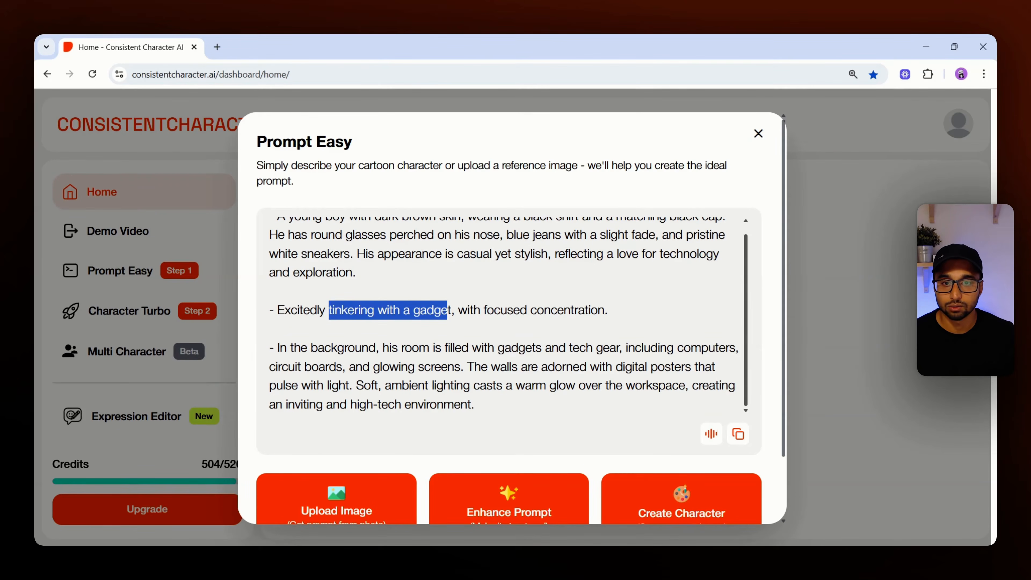
pyautogui.click(597, 310)
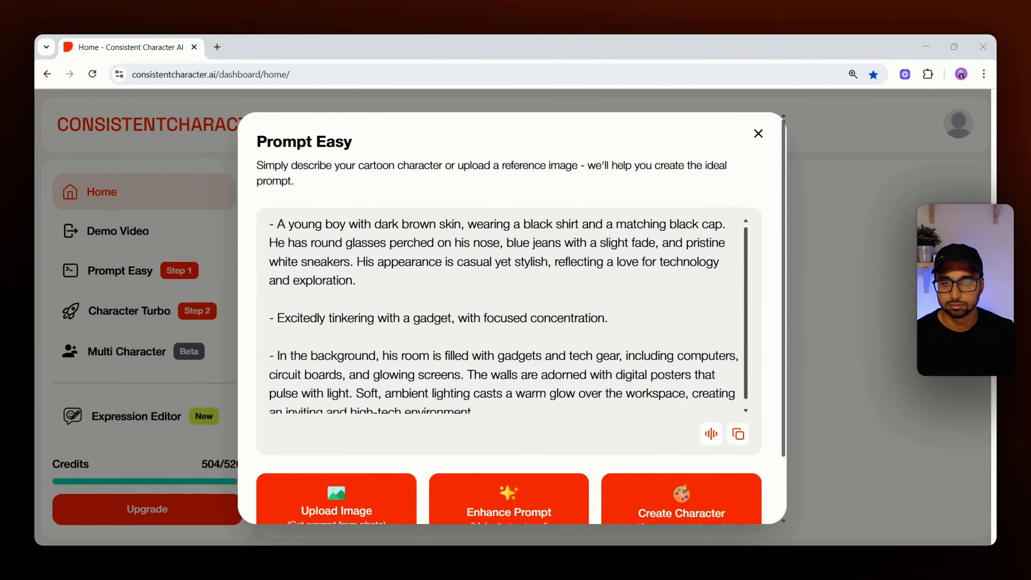
# Shrink the page until the whole Prompt Easy dialog fits, and review the background paragraph of the enhanced prompt.
pyautogui.scroll(-1, 510, 315)
pyautogui.hotkey('ctrl', '-')
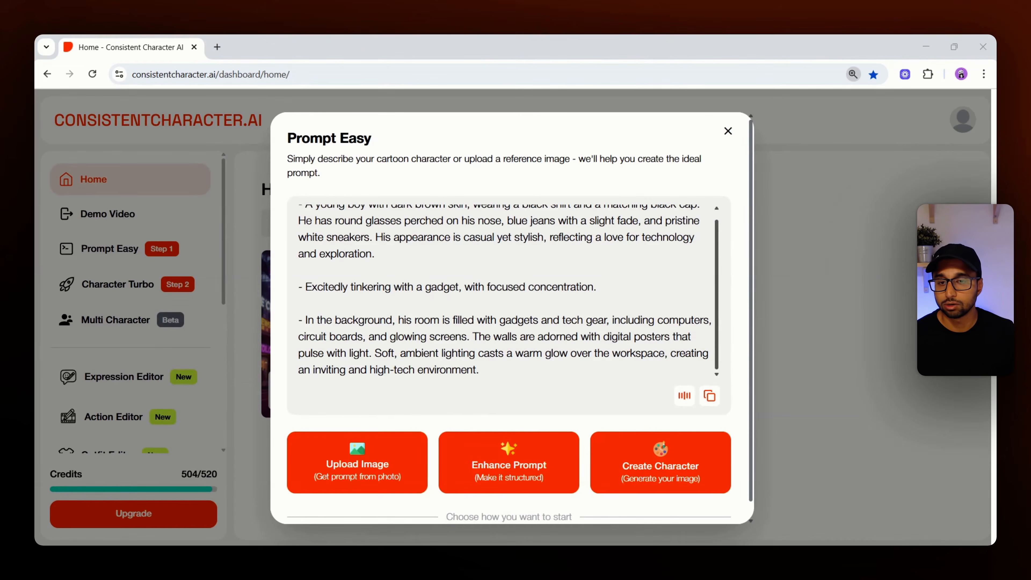
pyautogui.hotkey('ctrl', '-')
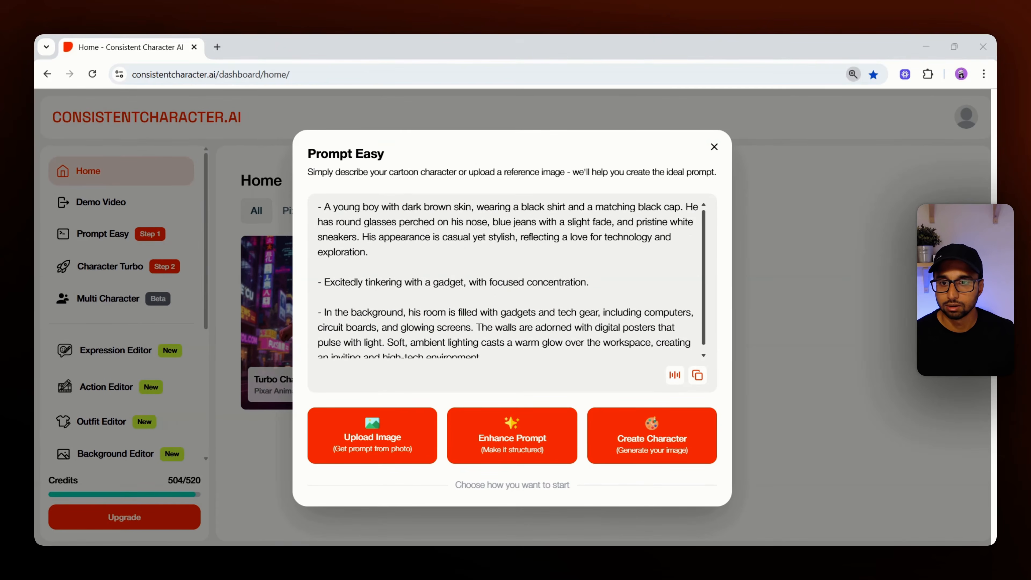
pyautogui.moveTo(482, 351); pyautogui.dragTo(324, 306)
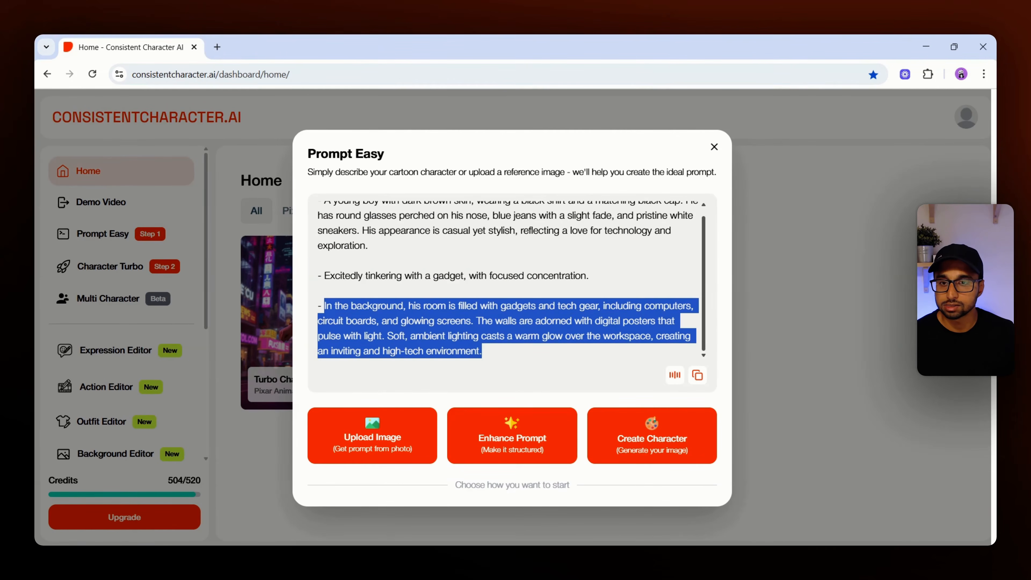
pyautogui.click(343, 306)
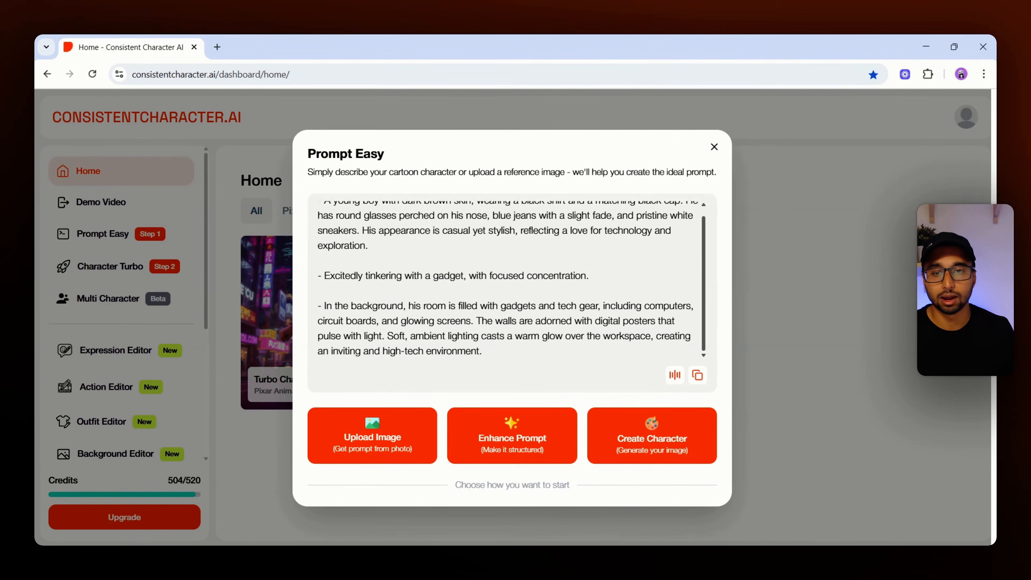
pyautogui.moveTo(483, 351); pyautogui.dragTo(409, 306)
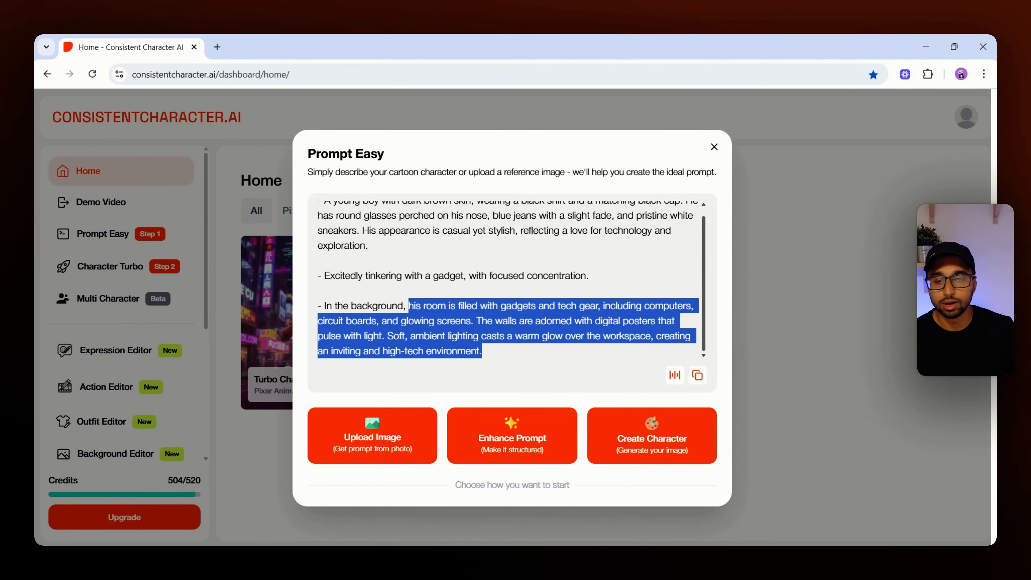
pyautogui.moveTo(482, 351); pyautogui.dragTo(476, 320)
pyautogui.click(494, 366)
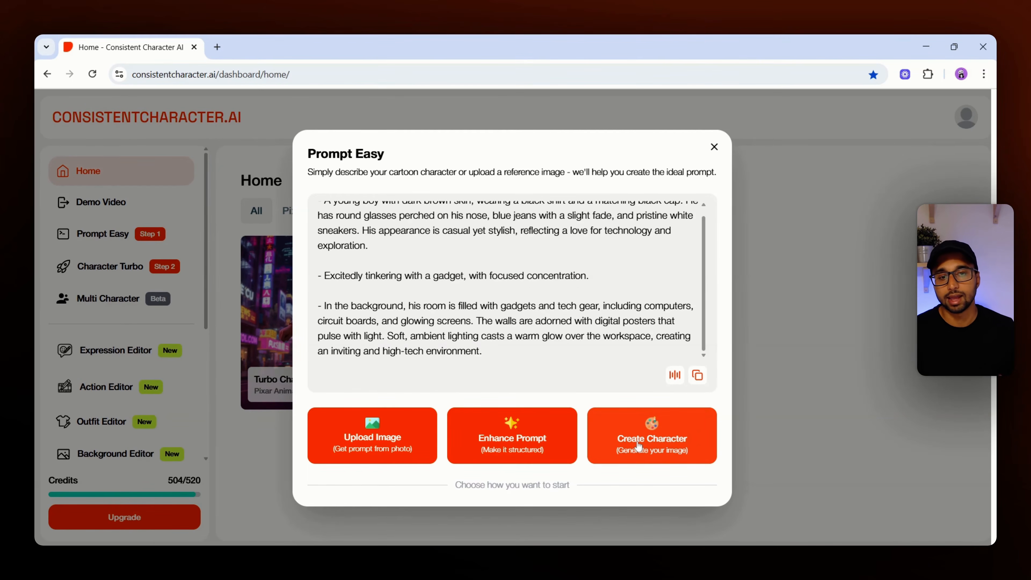
# Create the character from the enhanced prompt, reduce the page size and review the character description filled into Character Turbo.
pyautogui.click(649, 431)
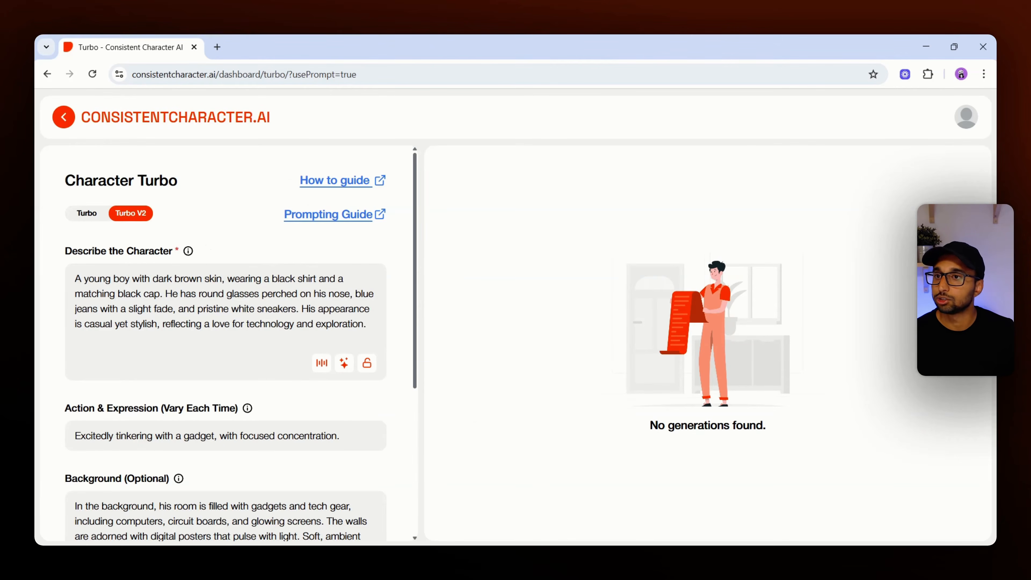
pyautogui.moveTo(65, 183); pyautogui.dragTo(181, 185)
pyautogui.click(190, 191)
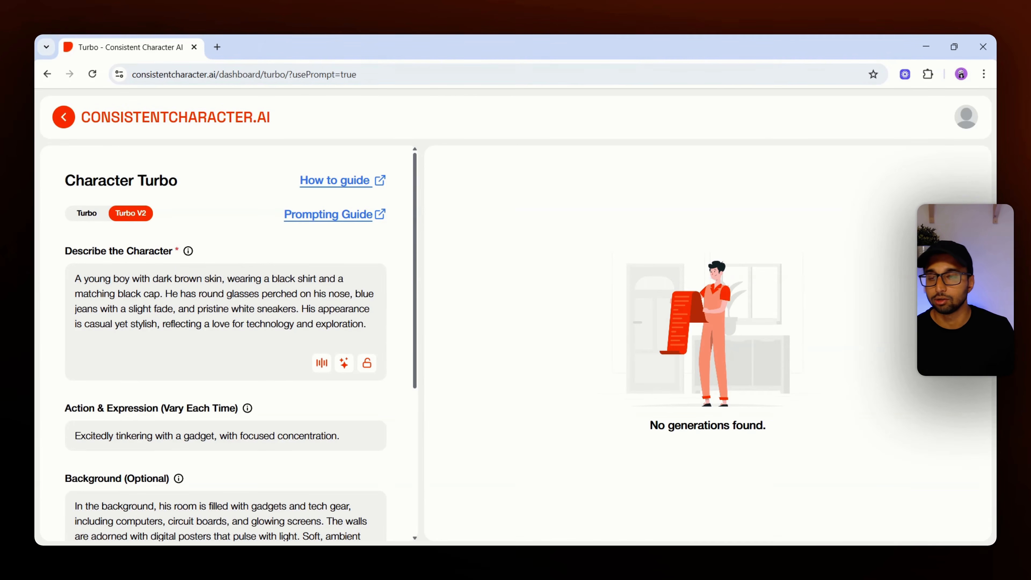
pyautogui.hotkey('ctrl', '-')
pyautogui.hotkey('ctrl', '-')
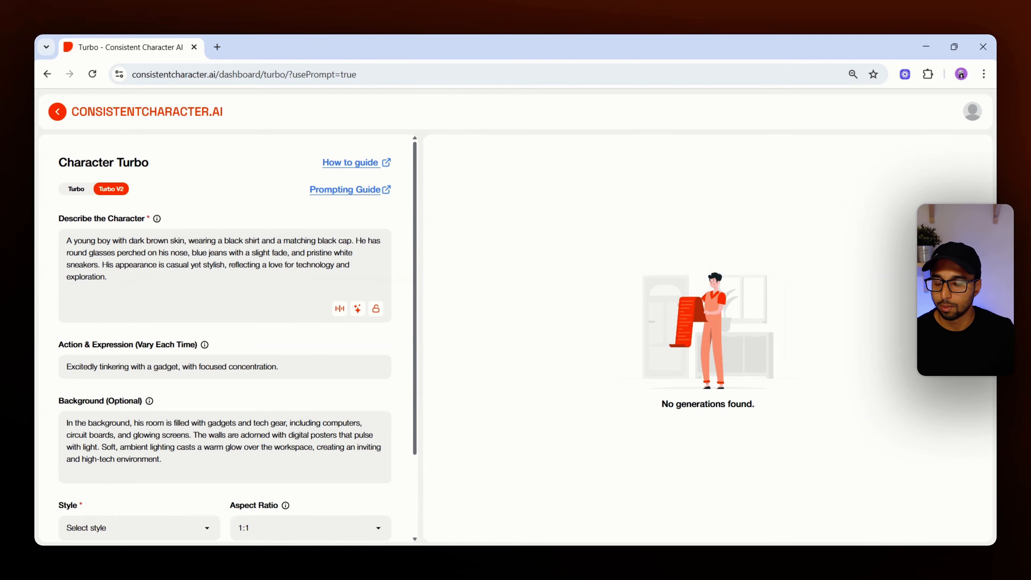
pyautogui.moveTo(59, 219); pyautogui.dragTo(145, 223)
pyautogui.click(126, 282)
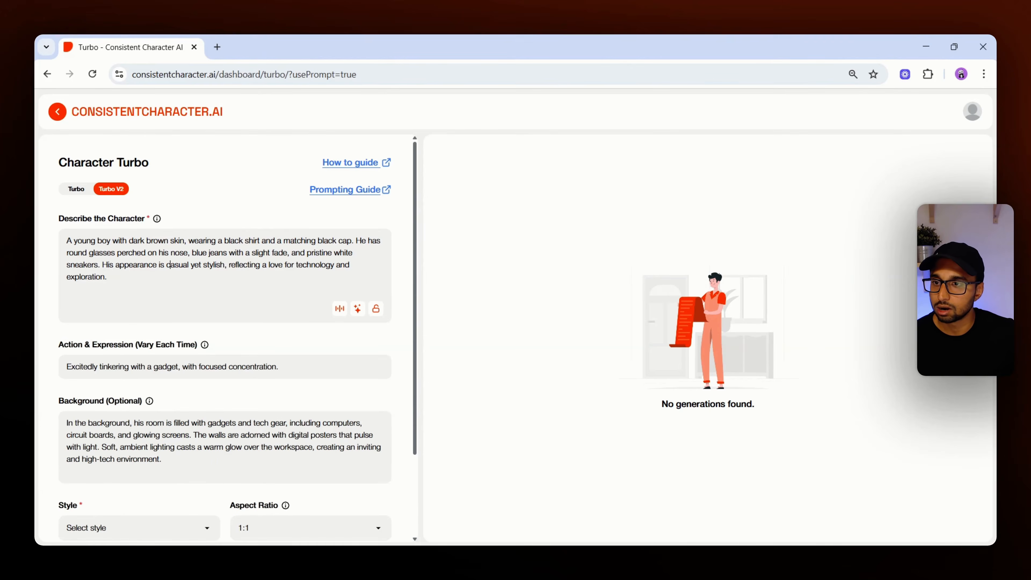
pyautogui.moveTo(118, 281); pyautogui.dragTo(58, 244)
pyautogui.click(113, 276)
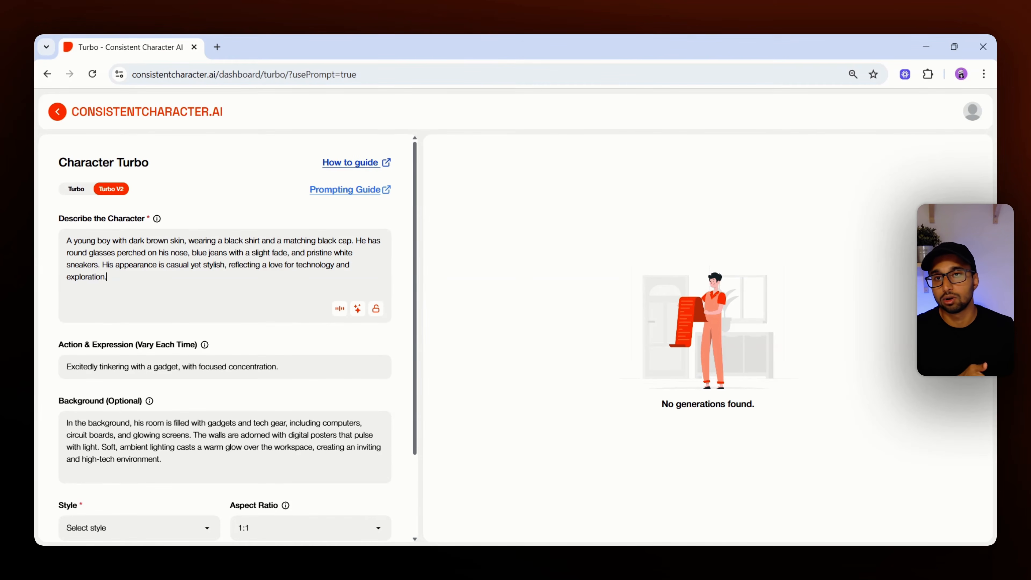
# Open the Prompting Guide, skim its Do This, Avoid This and Pro Tips sections, and enlarge the page for reading.
pyautogui.click(349, 194)
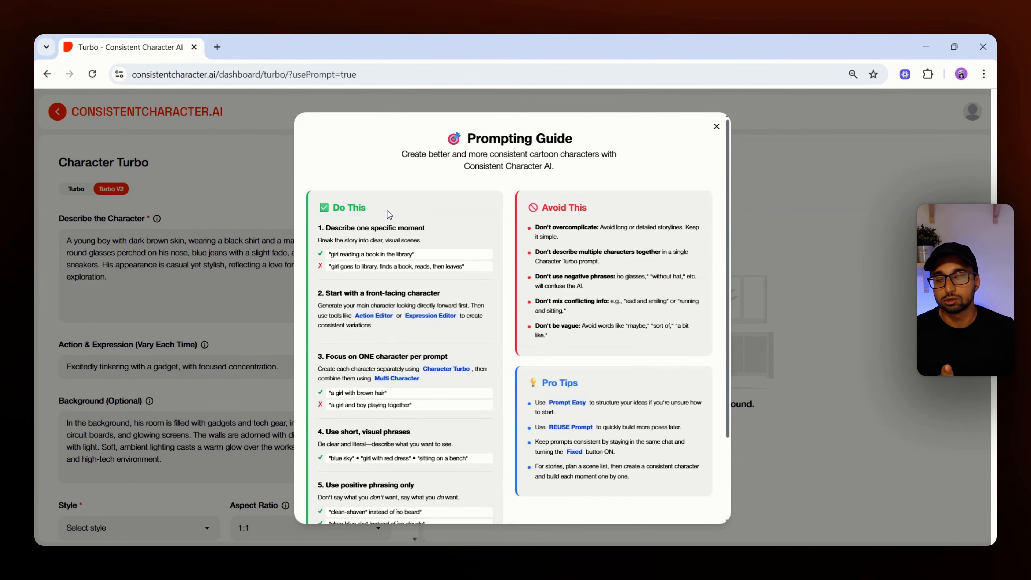
pyautogui.moveTo(508, 214); pyautogui.dragTo(619, 214)
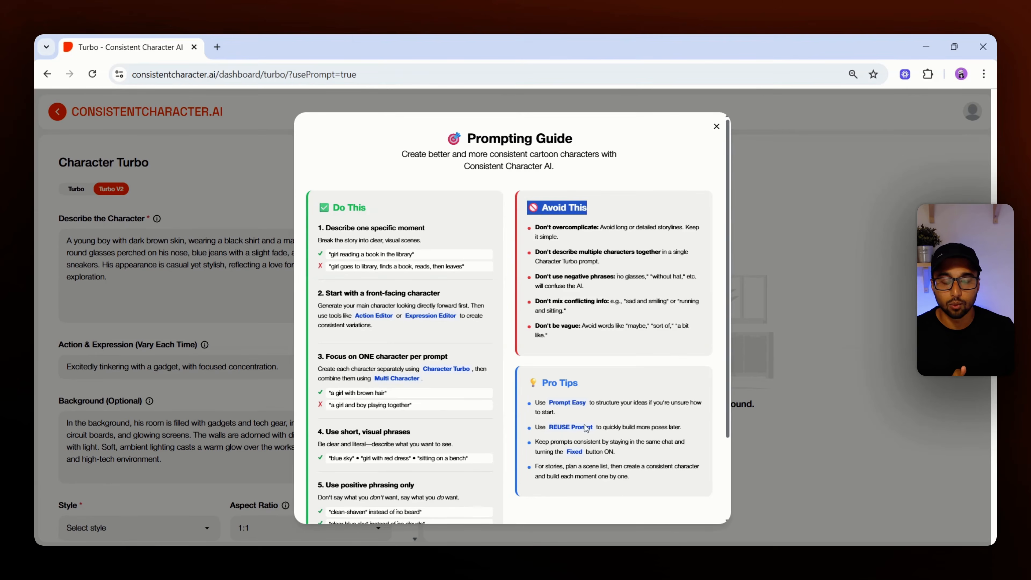
pyautogui.click(542, 361)
pyautogui.scroll(-3, 424, 279)
pyautogui.scroll(3, 424, 279)
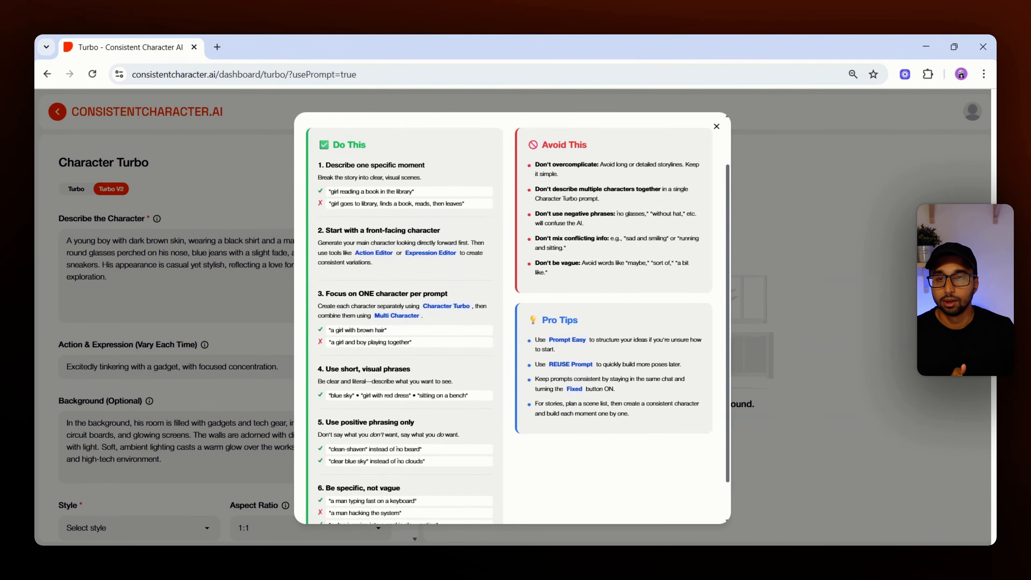
pyautogui.hotkey('ctrl', '+')
pyautogui.hotkey('ctrl', '+')
pyautogui.hotkey('ctrl', '+')
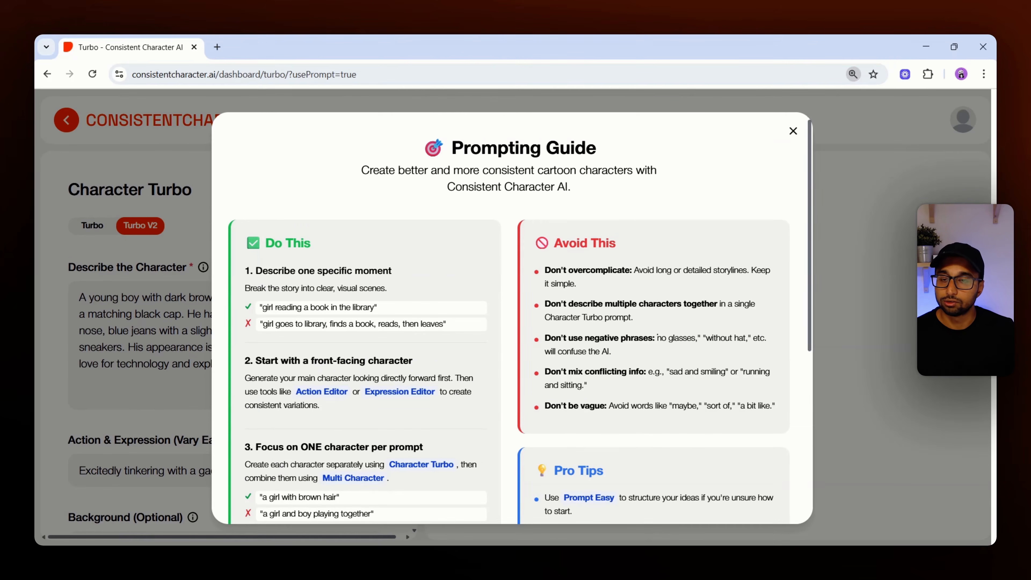
# Read the guide's tip on describing one specific moment, comparing its good and bad library examples.
pyautogui.moveTo(256, 272); pyautogui.dragTo(418, 272)
pyautogui.click(411, 277)
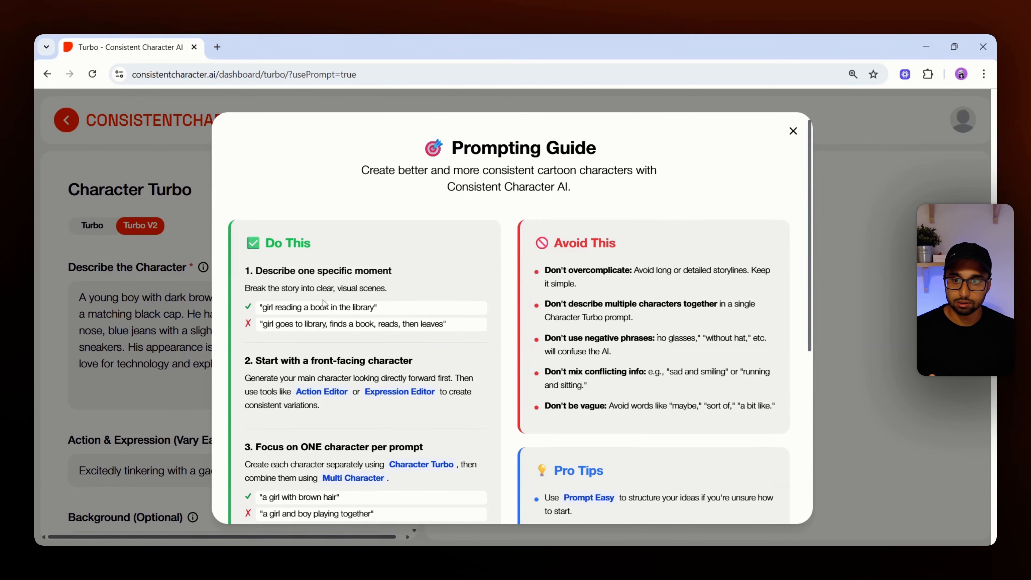
pyautogui.moveTo(262, 307); pyautogui.dragTo(388, 313)
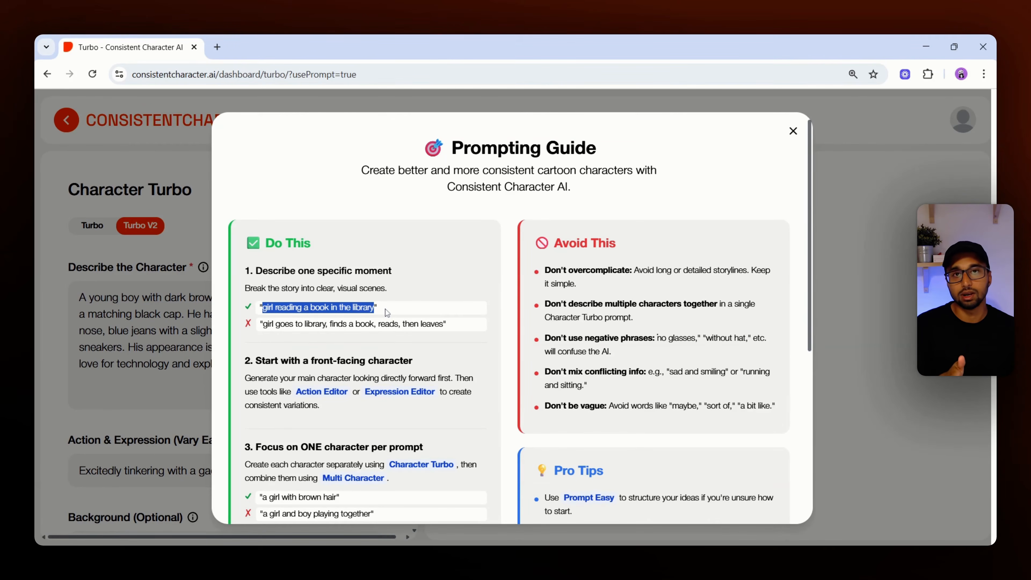
pyautogui.click(387, 312)
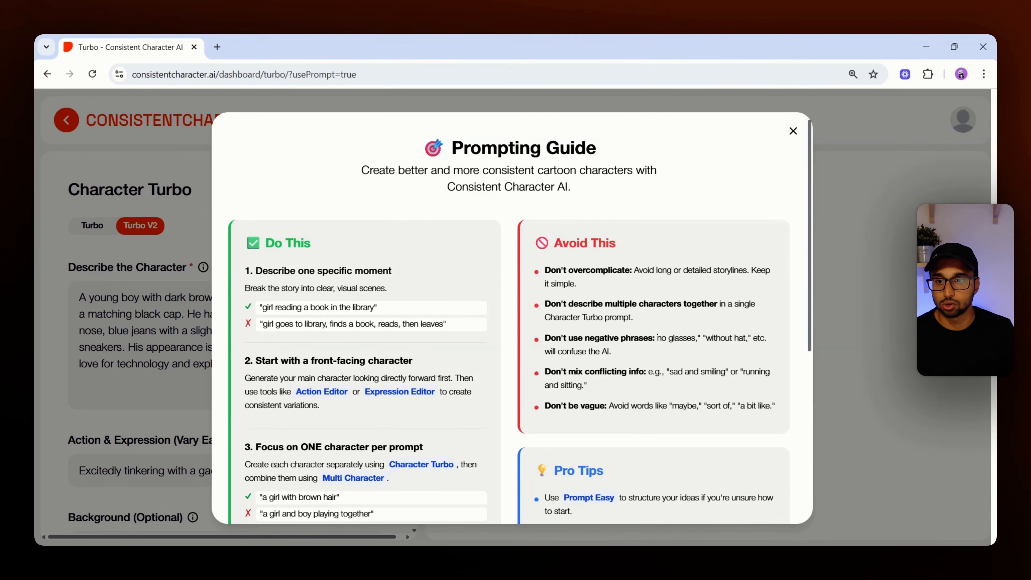
pyautogui.moveTo(263, 324)
pyautogui.mouseDown()
pyautogui.moveTo(443, 324)
pyautogui.moveTo(263, 325)
pyautogui.mouseUp()
pyautogui.click(445, 330)
pyautogui.click(288, 348)
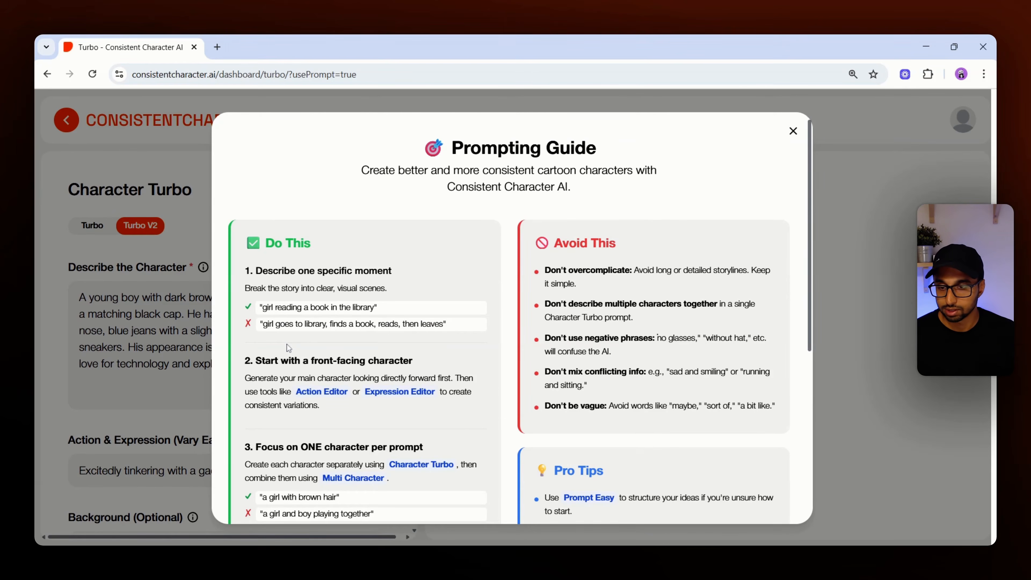
# Read the guide's tips on starting with a front-facing character and focusing on one character per prompt, including the Multi Character advice.
pyautogui.scroll(-3, 290, 350)
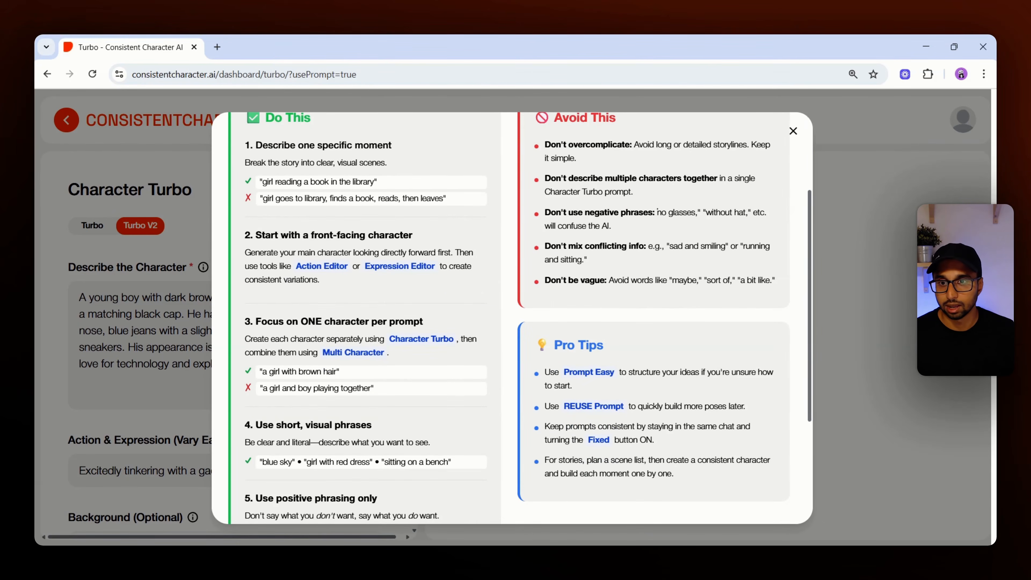
pyautogui.moveTo(256, 235); pyautogui.dragTo(421, 244)
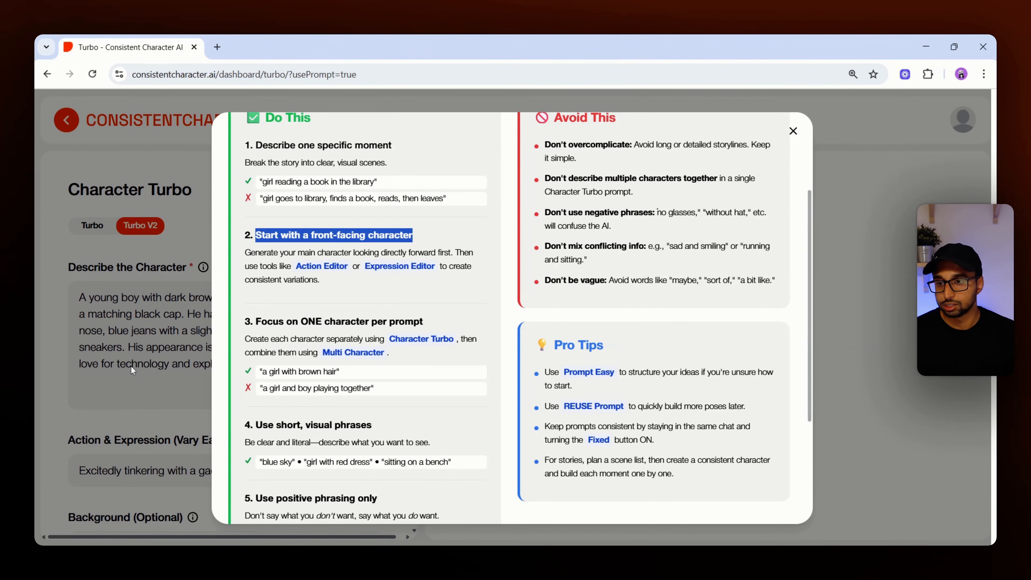
pyautogui.click(337, 290)
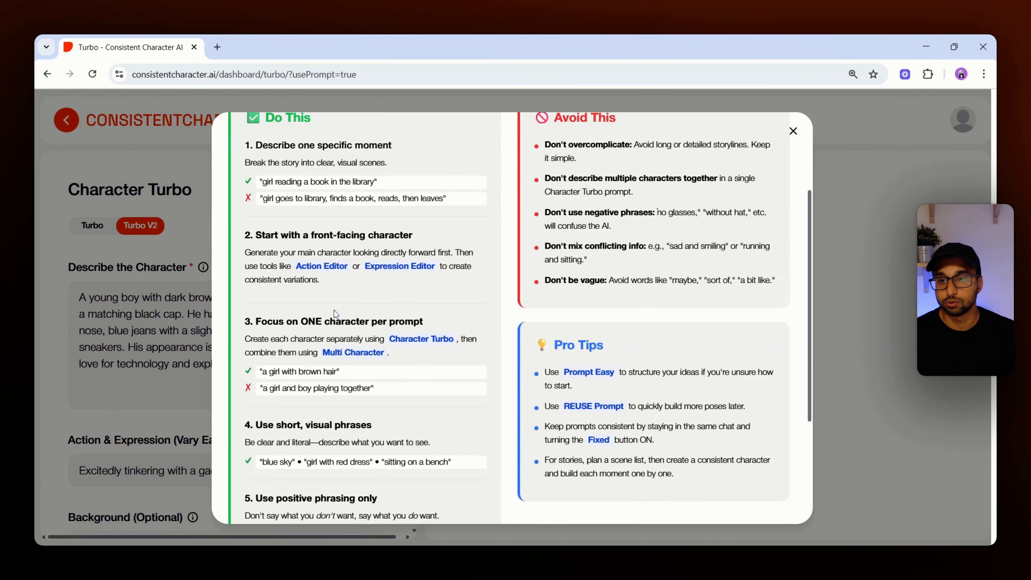
pyautogui.scroll(-3, 283, 344)
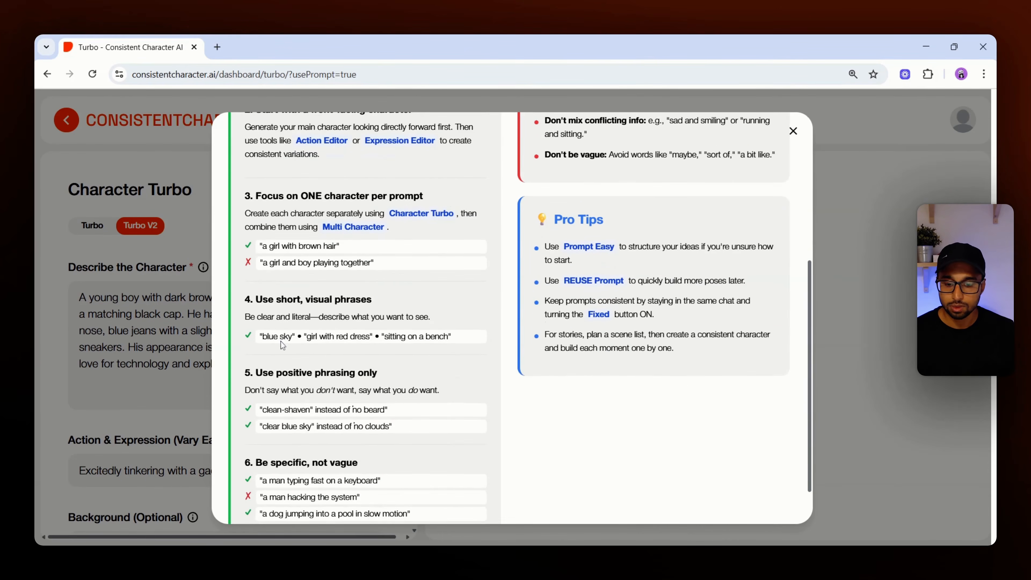
pyautogui.hotkey('ctrl', '+')
pyautogui.moveTo(222, 208); pyautogui.dragTo(432, 208)
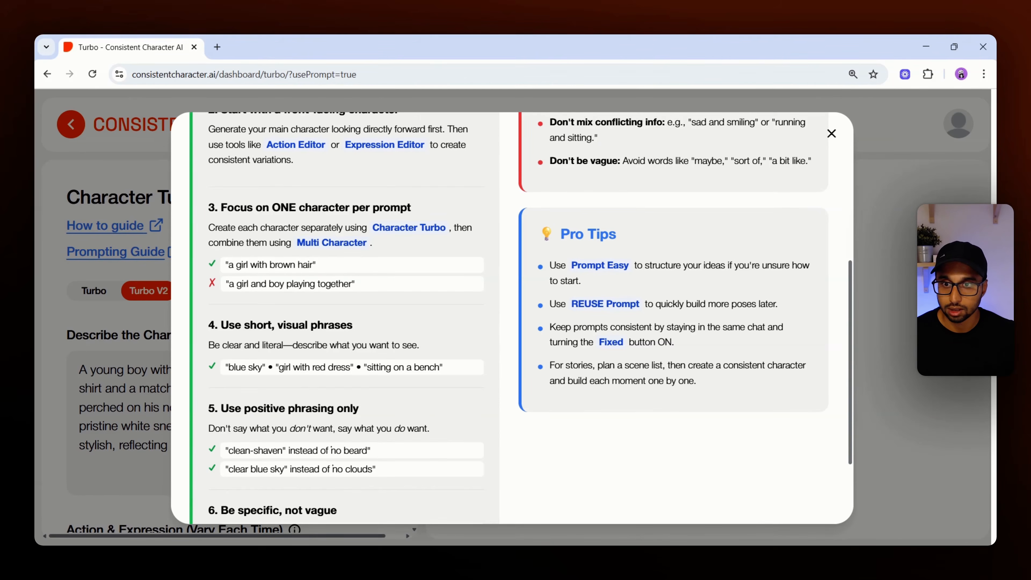
pyautogui.moveTo(297, 243); pyautogui.dragTo(369, 244)
pyautogui.click(376, 243)
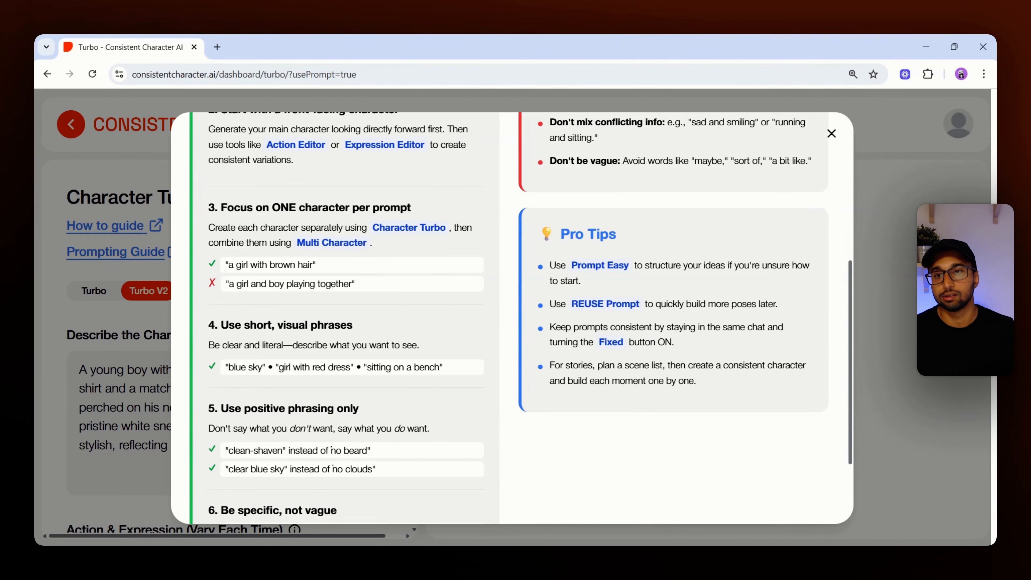
pyautogui.moveTo(366, 243); pyautogui.dragTo(297, 243)
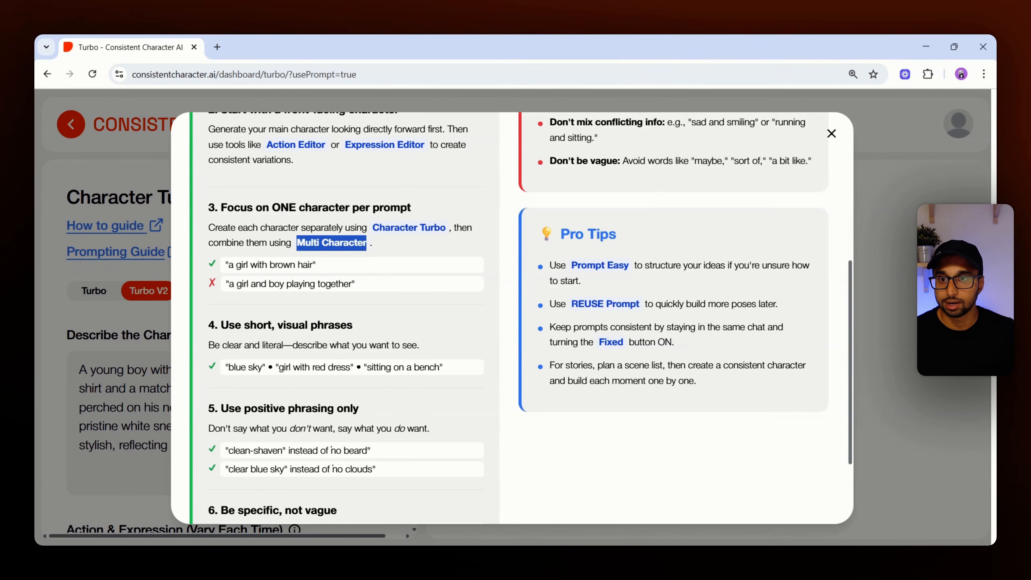
pyautogui.click(383, 249)
# Read the guide's tip on using short, visual phrases and its example phrases.
pyautogui.scroll(-2, 383, 249)
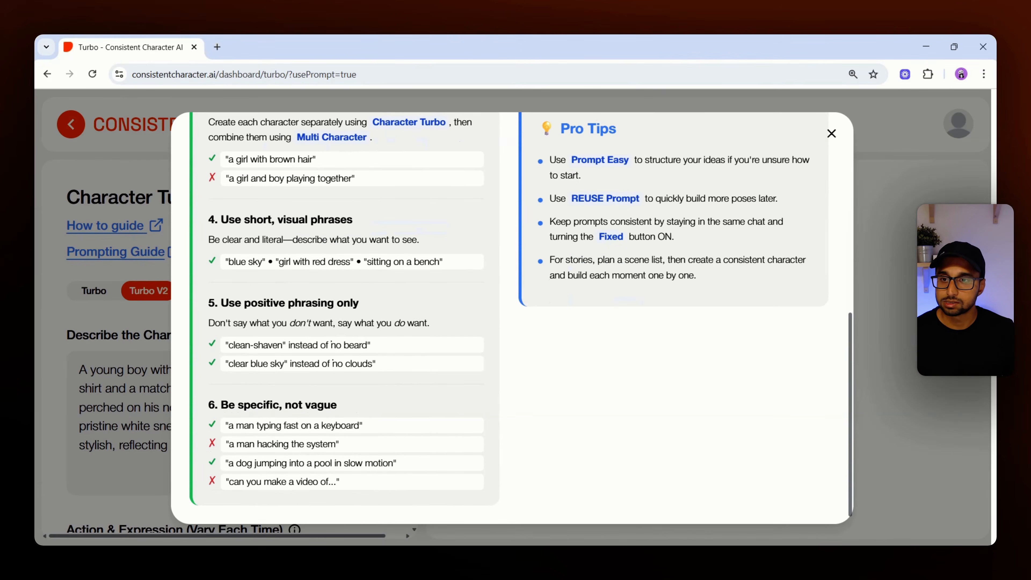
pyautogui.moveTo(222, 220); pyautogui.dragTo(357, 224)
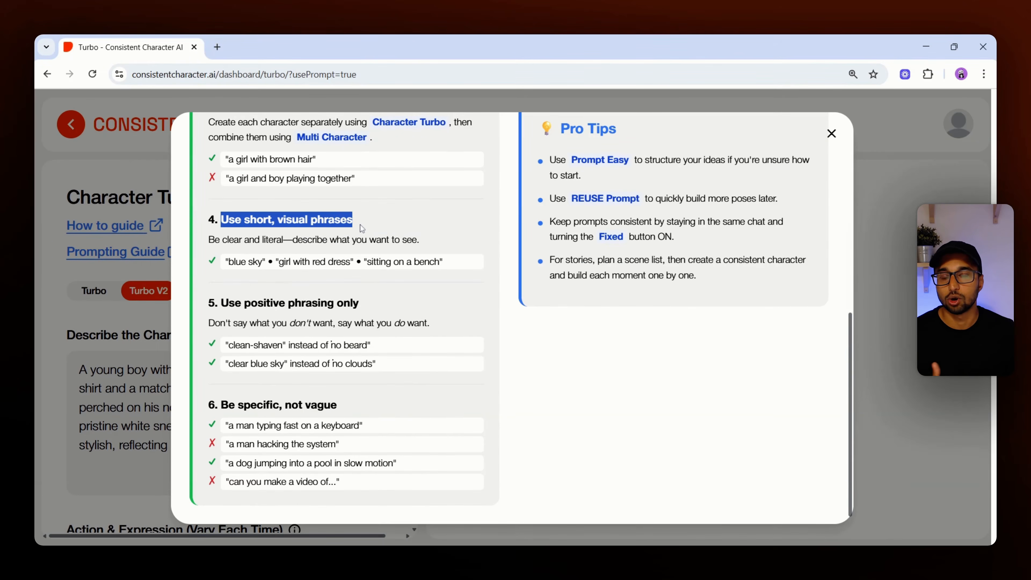
pyautogui.moveTo(226, 262); pyautogui.dragTo(443, 262)
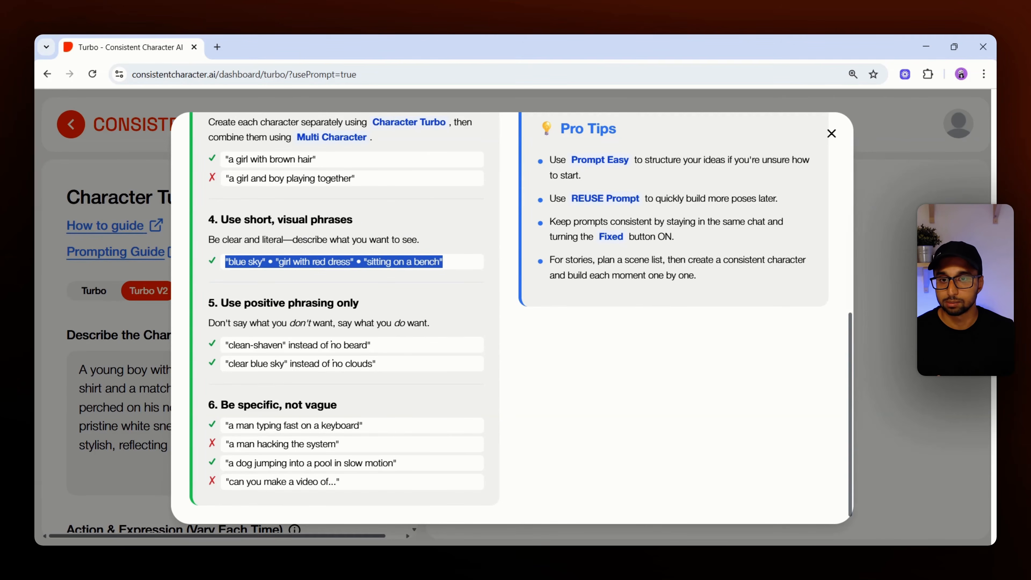
pyautogui.click(445, 266)
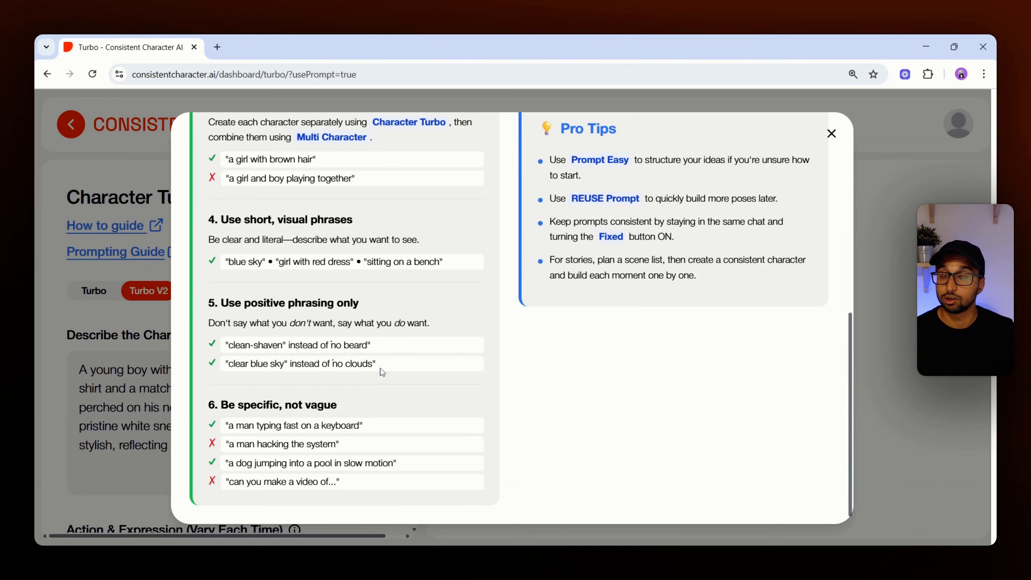
# Read the guide's tip on using positive phrasing only, comparing its clean-shaven and clear blue sky example phrases.
pyautogui.moveTo(221, 303); pyautogui.dragTo(383, 303)
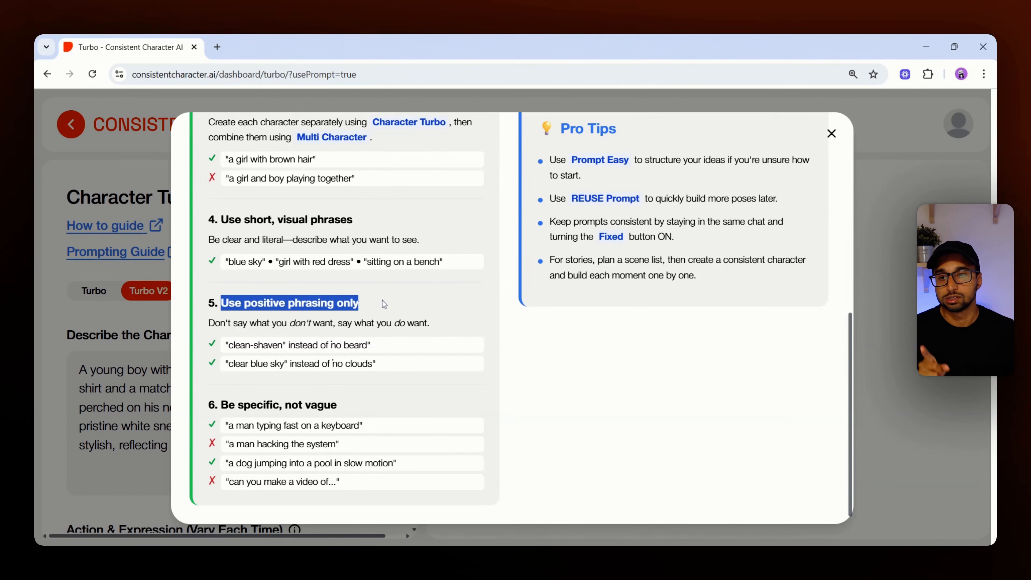
pyautogui.click(384, 303)
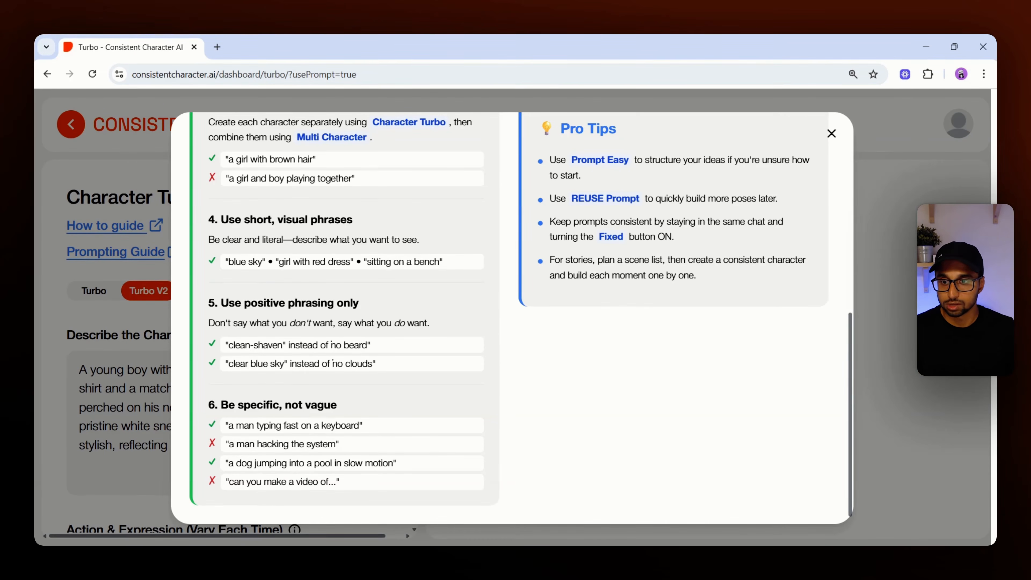
pyautogui.moveTo(226, 345); pyautogui.dragTo(331, 344)
pyautogui.click(289, 344)
pyautogui.click(381, 352)
pyautogui.click(331, 346)
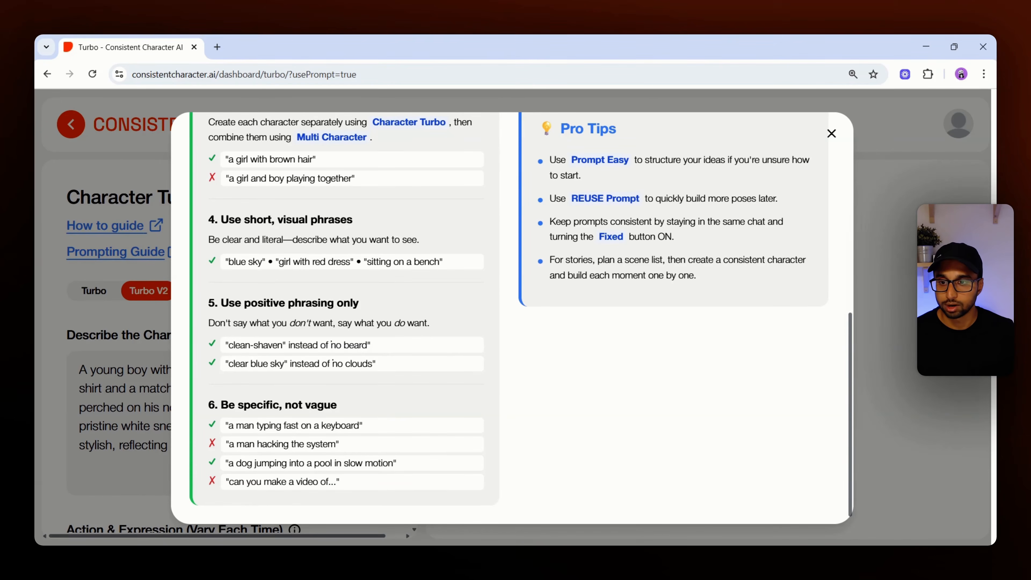
pyautogui.moveTo(229, 364); pyautogui.dragTo(376, 364)
pyautogui.click(285, 364)
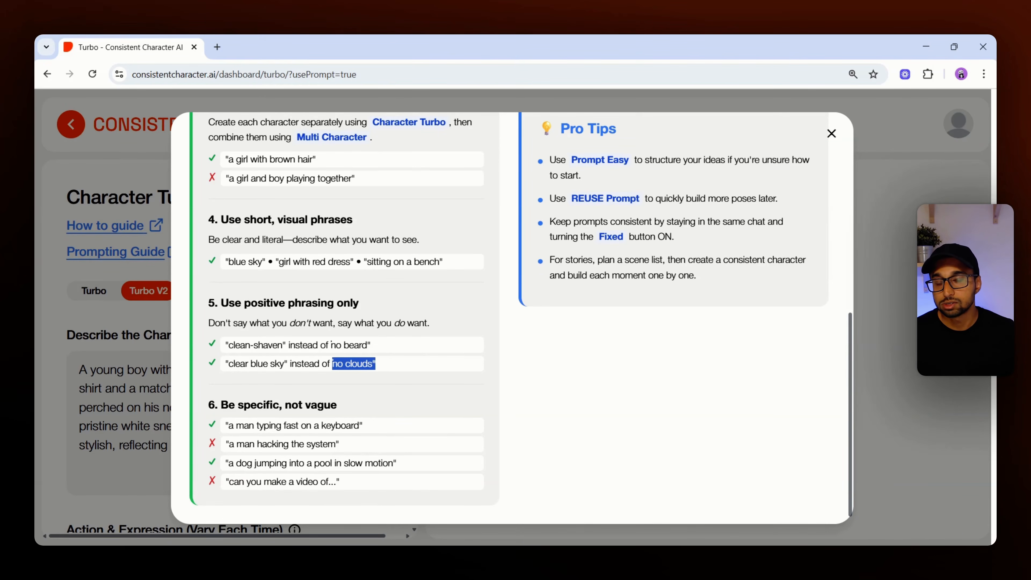
pyautogui.click(347, 396)
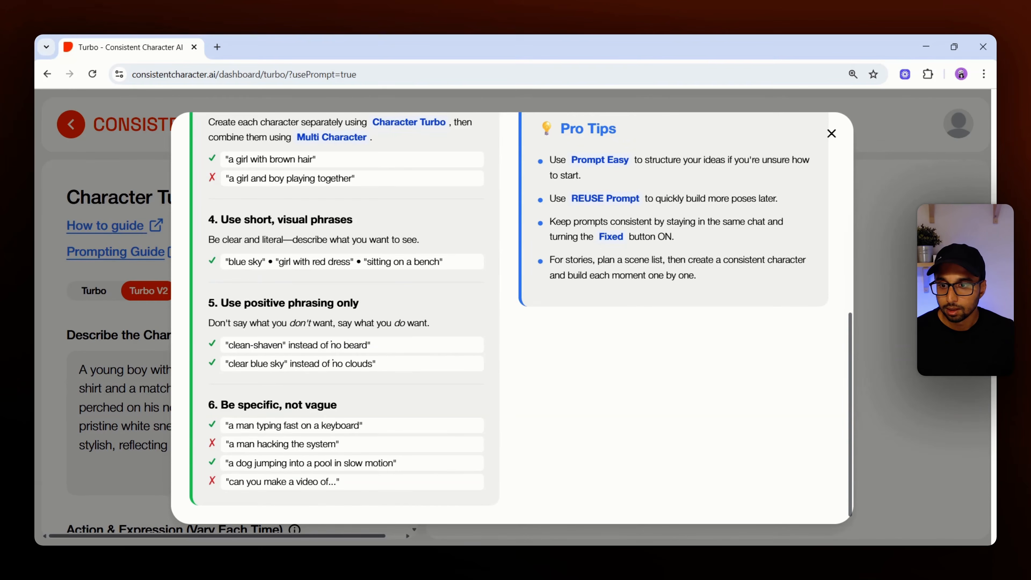
# Read the guide's tip on being specific, not vague, comparing its good and bad examples about the man, the dog and the video request.
pyautogui.moveTo(222, 405); pyautogui.dragTo(363, 407)
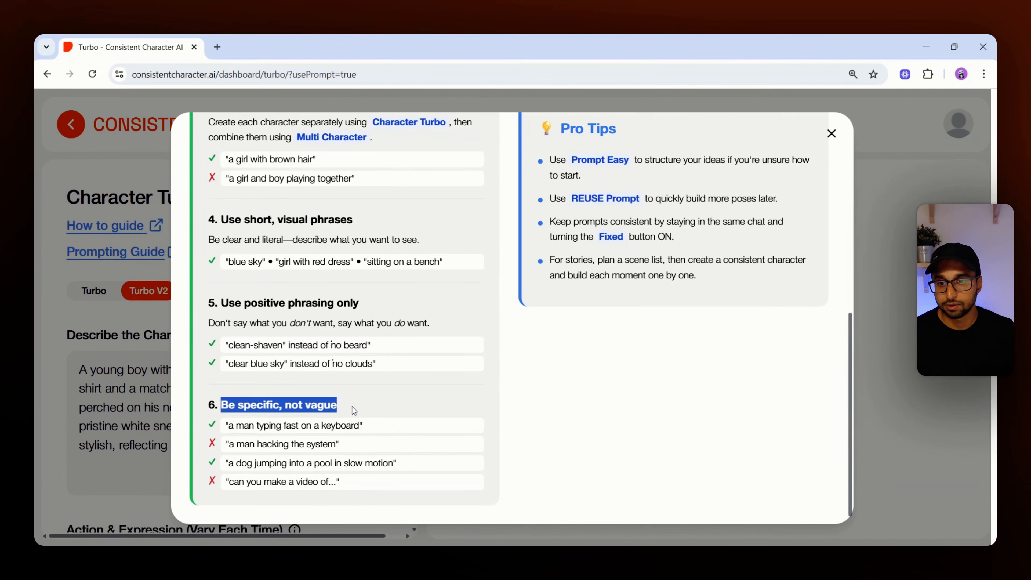
pyautogui.click(345, 419)
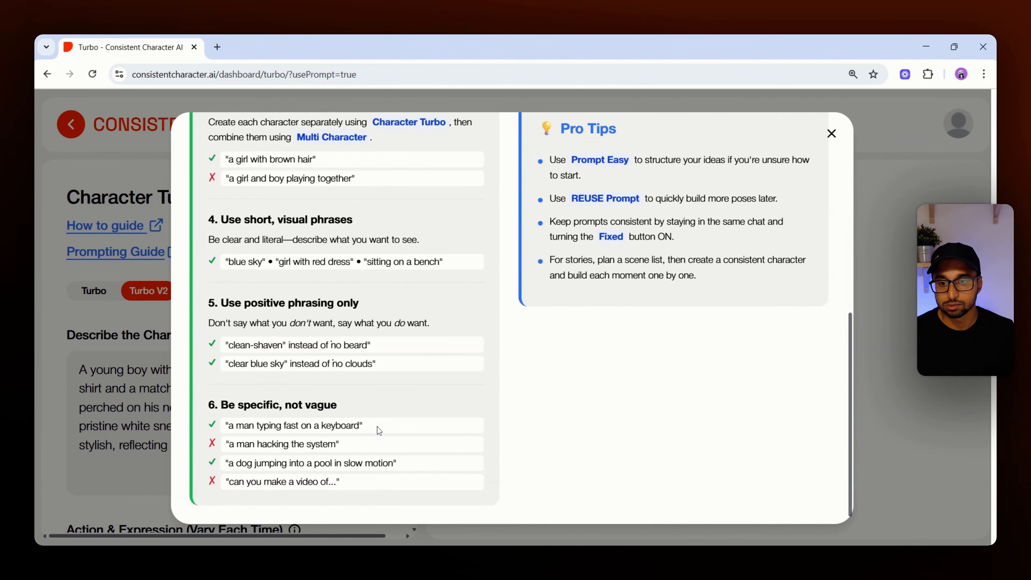
pyautogui.moveTo(365, 427)
pyautogui.mouseDown()
pyautogui.moveTo(224, 433)
pyautogui.moveTo(363, 425)
pyautogui.mouseUp()
pyautogui.click(238, 434)
pyautogui.click(351, 438)
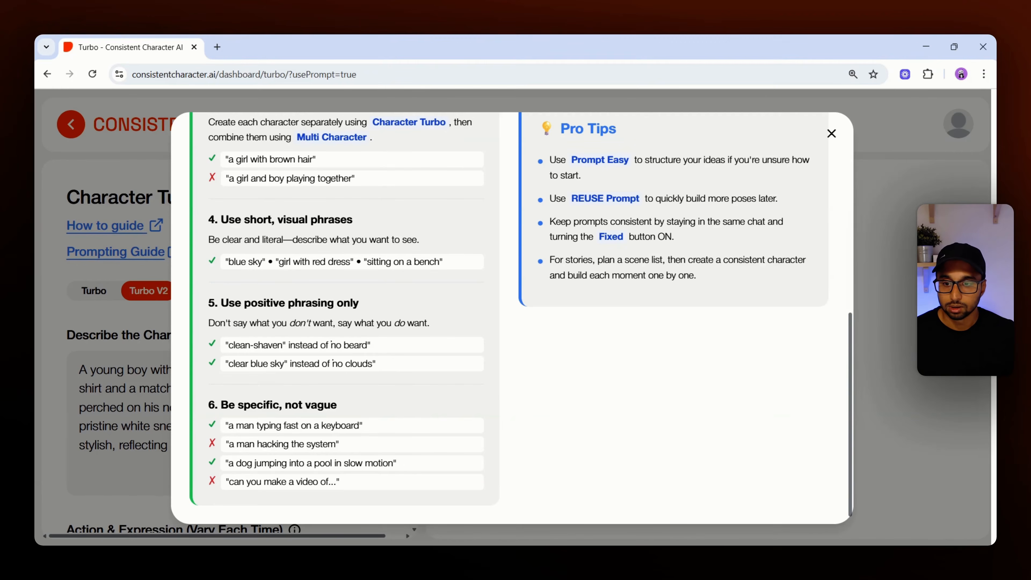
pyautogui.moveTo(337, 444); pyautogui.dragTo(229, 444)
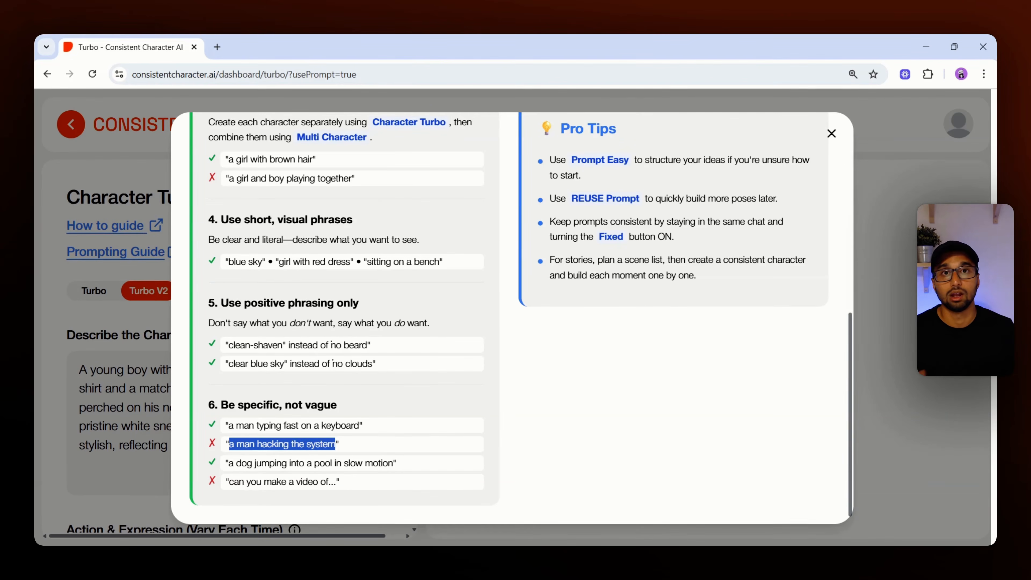
pyautogui.click(230, 444)
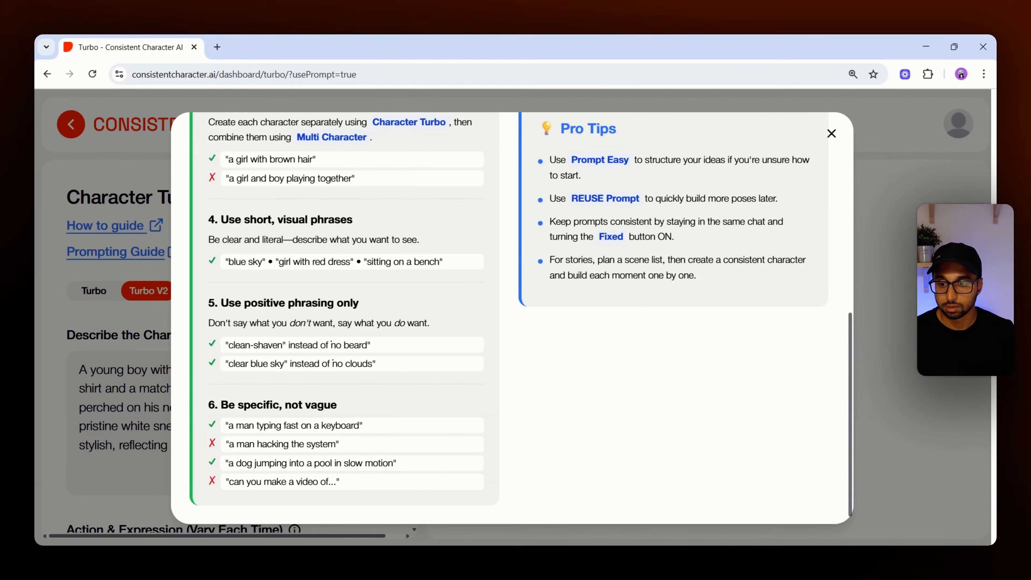
pyautogui.moveTo(229, 463); pyautogui.dragTo(398, 463)
pyautogui.click(398, 463)
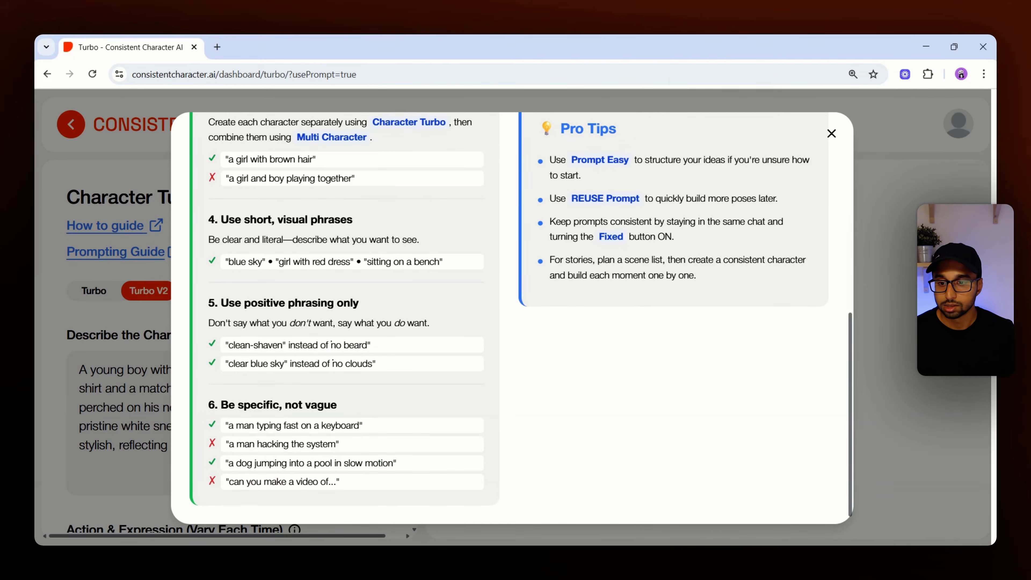
pyautogui.moveTo(230, 482); pyautogui.dragTo(337, 482)
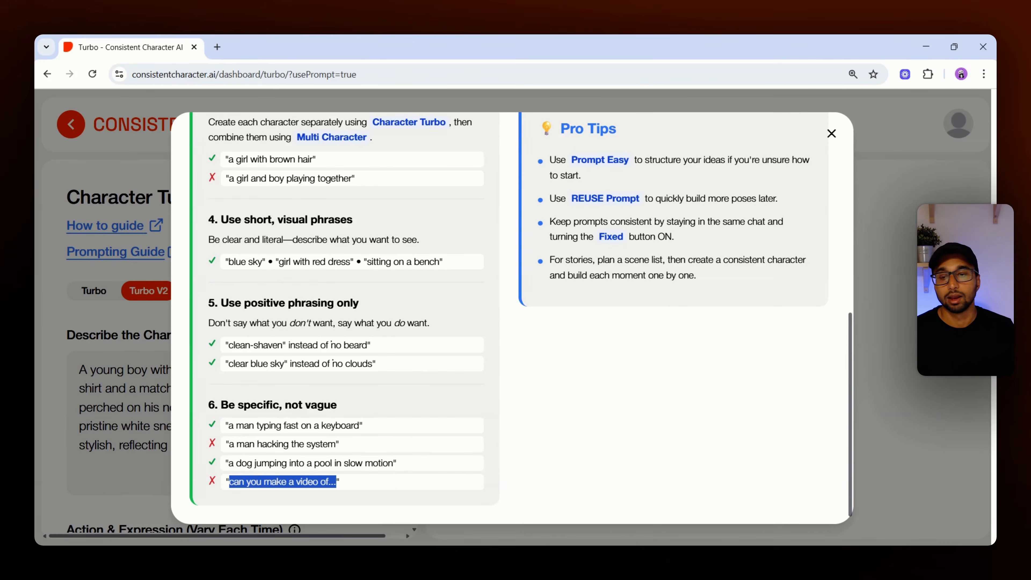
pyautogui.click(365, 431)
# Read the Avoid This advice on describing multiple characters together, negative phrases and conflicting info.
pyautogui.scroll(9, 366, 431)
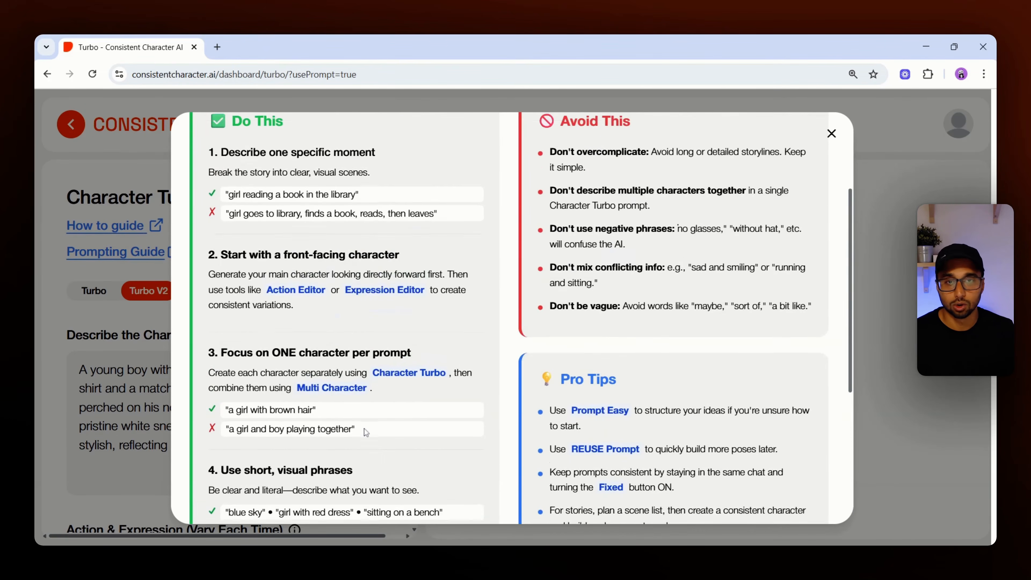
pyautogui.scroll(-2, 365, 431)
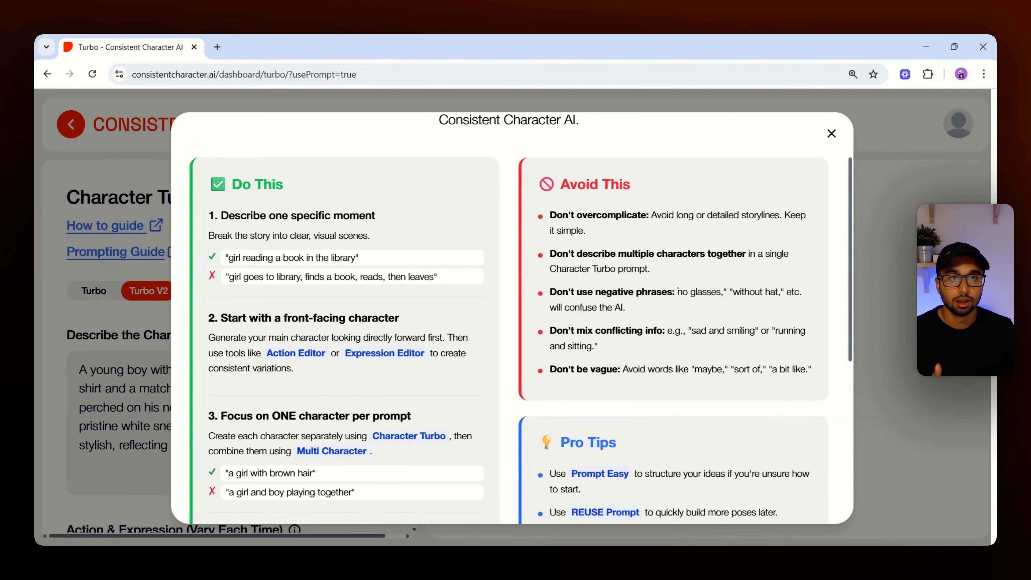
pyautogui.moveTo(550, 254); pyautogui.dragTo(746, 254)
pyautogui.click(746, 254)
pyautogui.moveTo(550, 292); pyautogui.dragTo(675, 292)
pyautogui.click(677, 291)
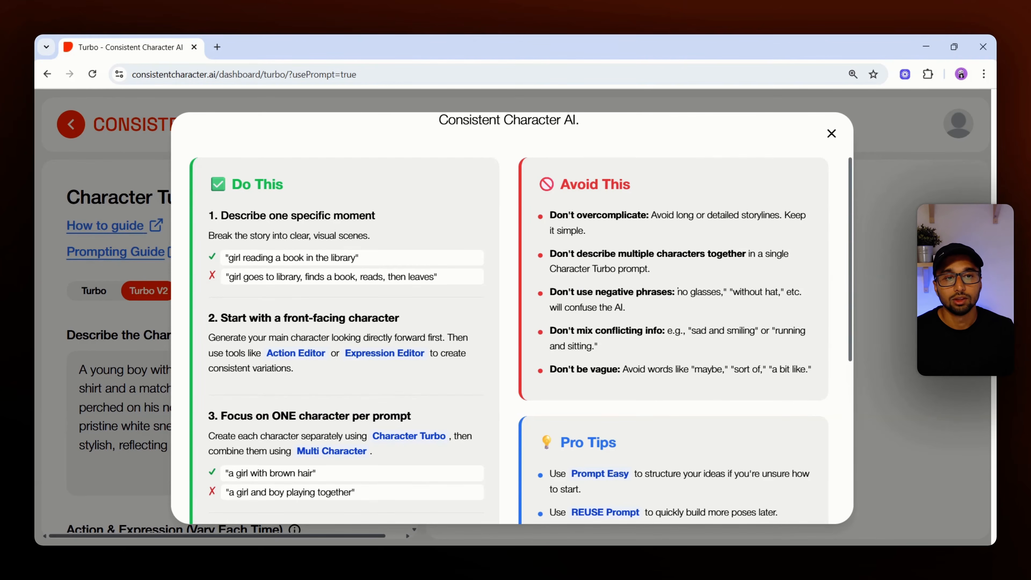
pyautogui.moveTo(692, 330); pyautogui.dragTo(755, 331)
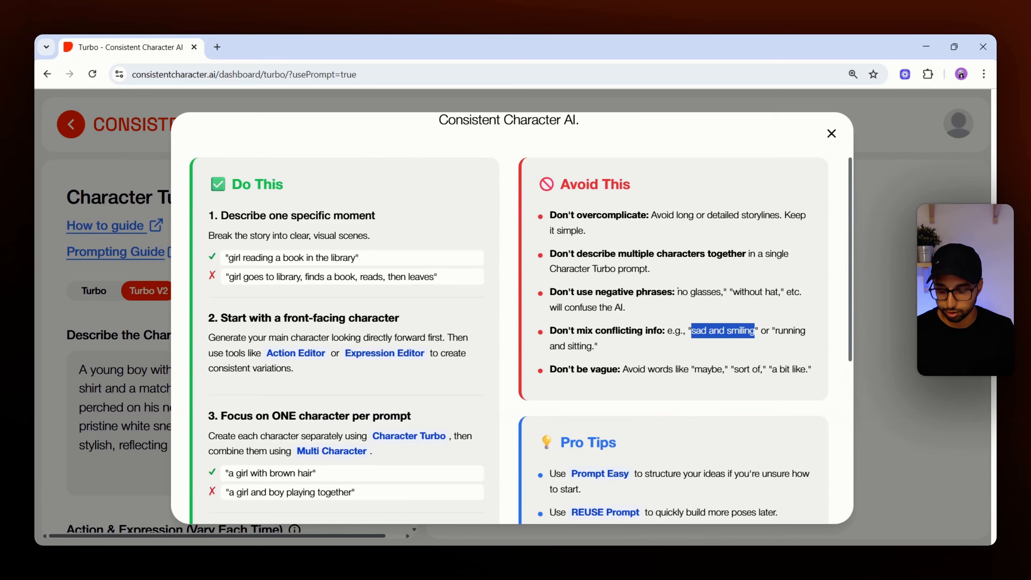
pyautogui.click(704, 344)
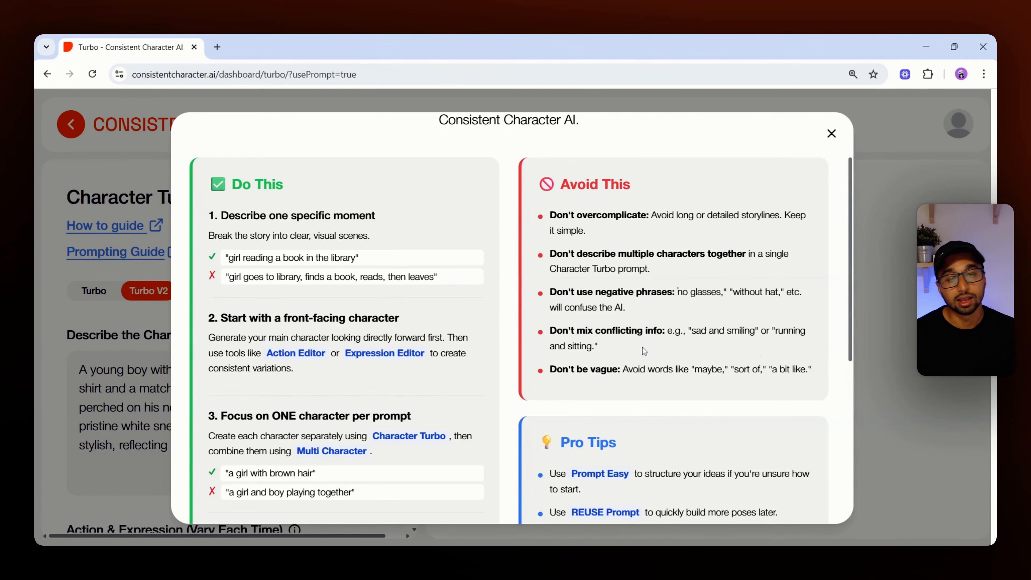
# Read the Avoid This advice on not being vague, including its list of words to leave out.
pyautogui.moveTo(550, 370); pyautogui.dragTo(621, 370)
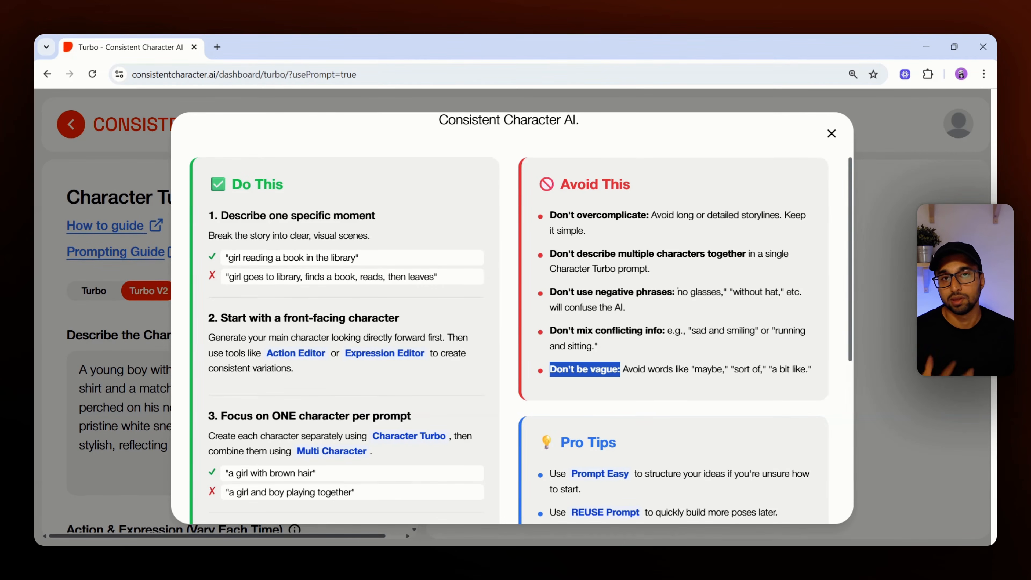
pyautogui.scroll(-2, 626, 373)
pyautogui.click(603, 357)
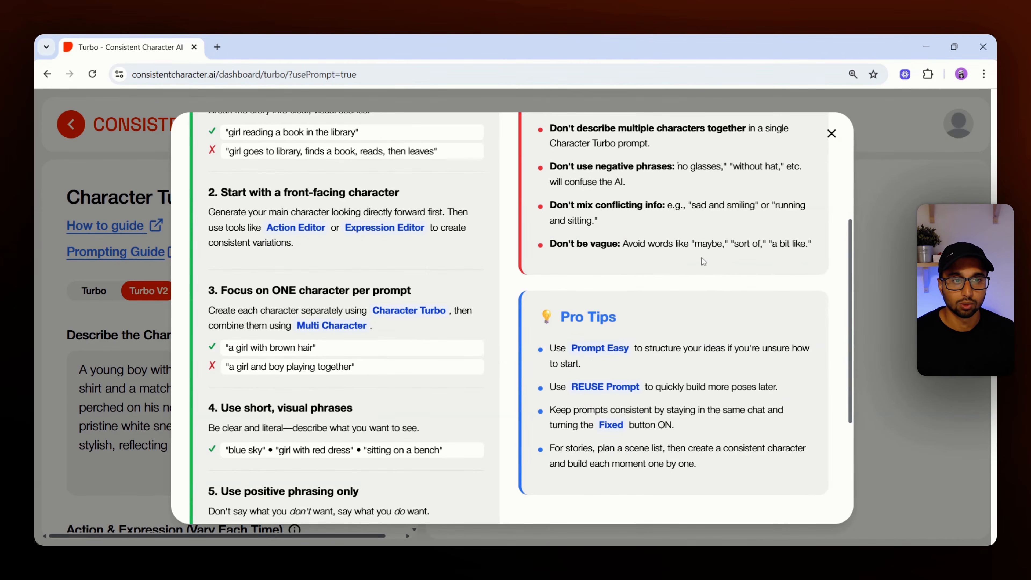
pyautogui.moveTo(694, 244); pyautogui.dragTo(811, 244)
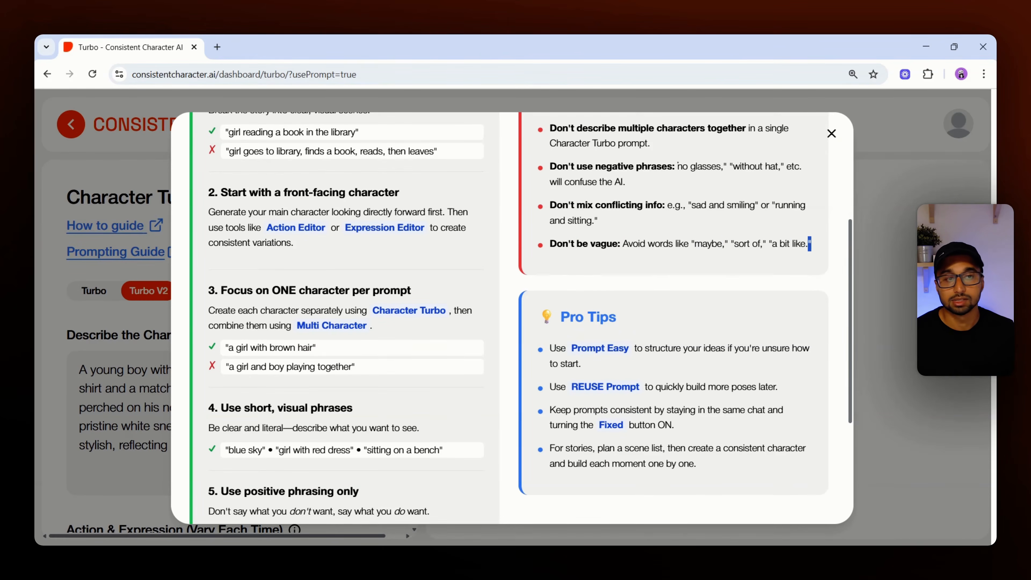
pyautogui.click(811, 245)
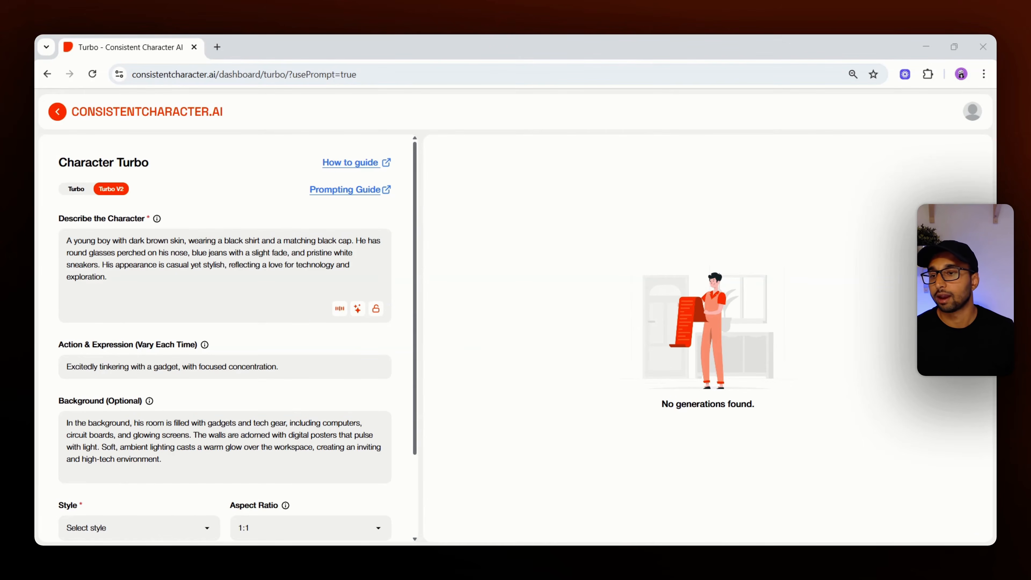
# Replace the Action & Expression text with "full body image with character facing front and looking directly in the front".
pyautogui.hotkey('ctrl', 'a')
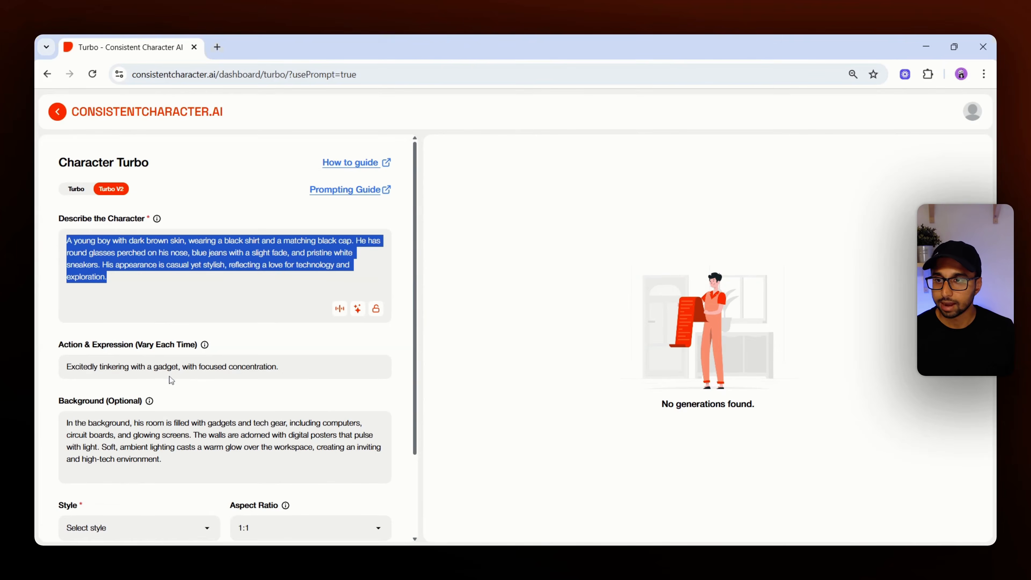
pyautogui.hotkey('ctrl', '+')
pyautogui.hotkey('ctrl', '+')
pyautogui.click(276, 444)
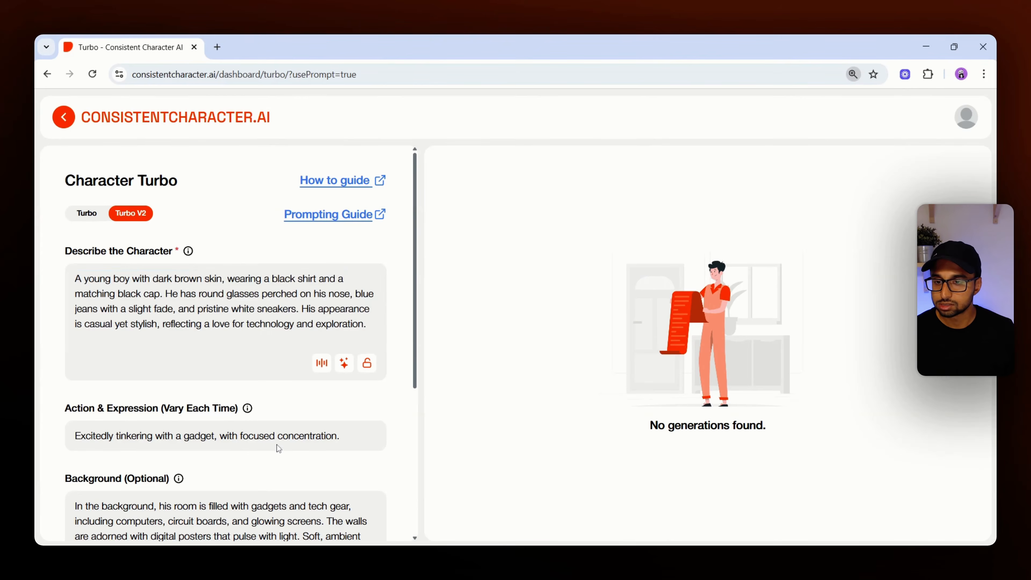
pyautogui.moveTo(343, 437); pyautogui.dragTo(59, 444)
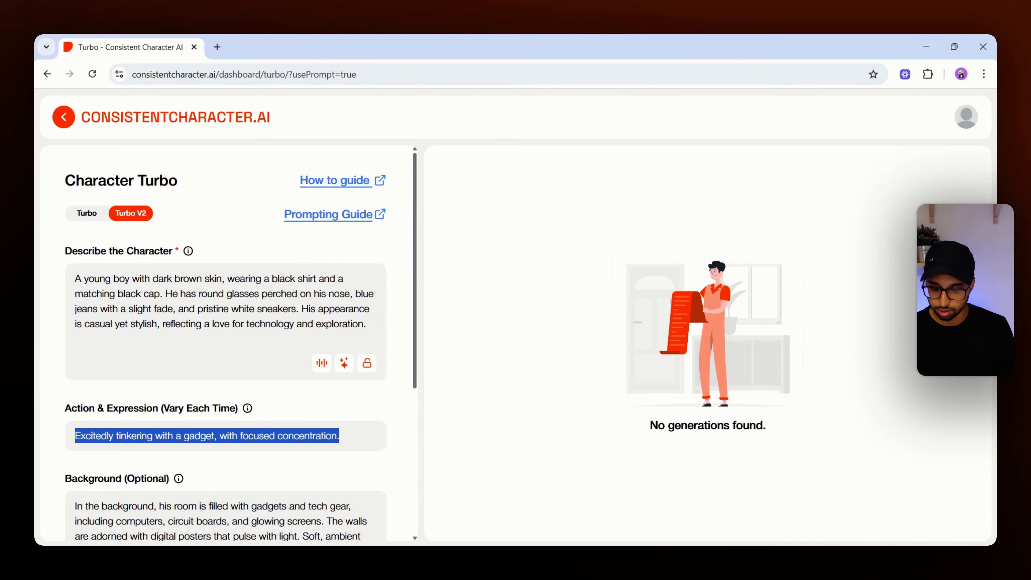
pyautogui.write('full')
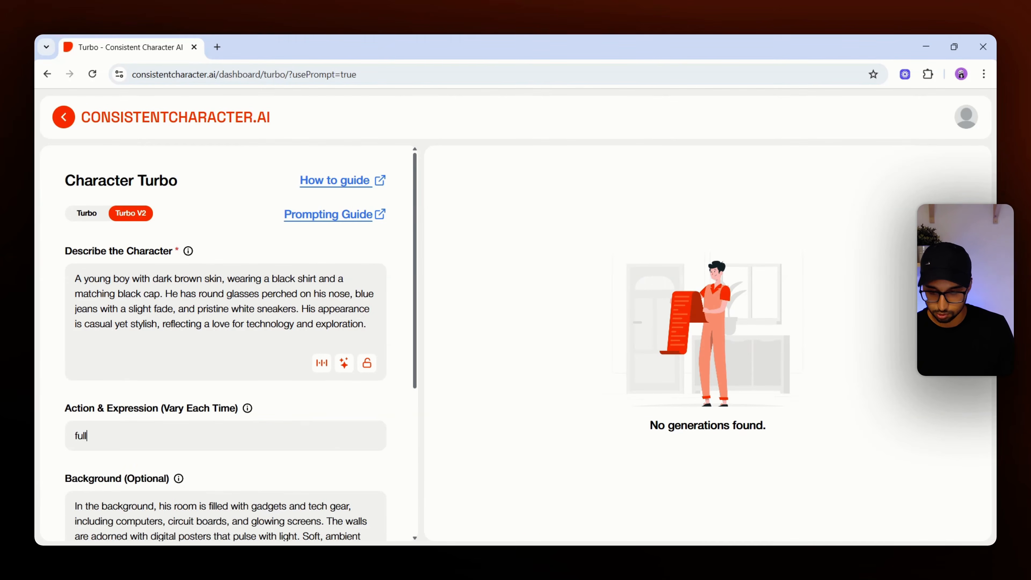
pyautogui.write(' body i')
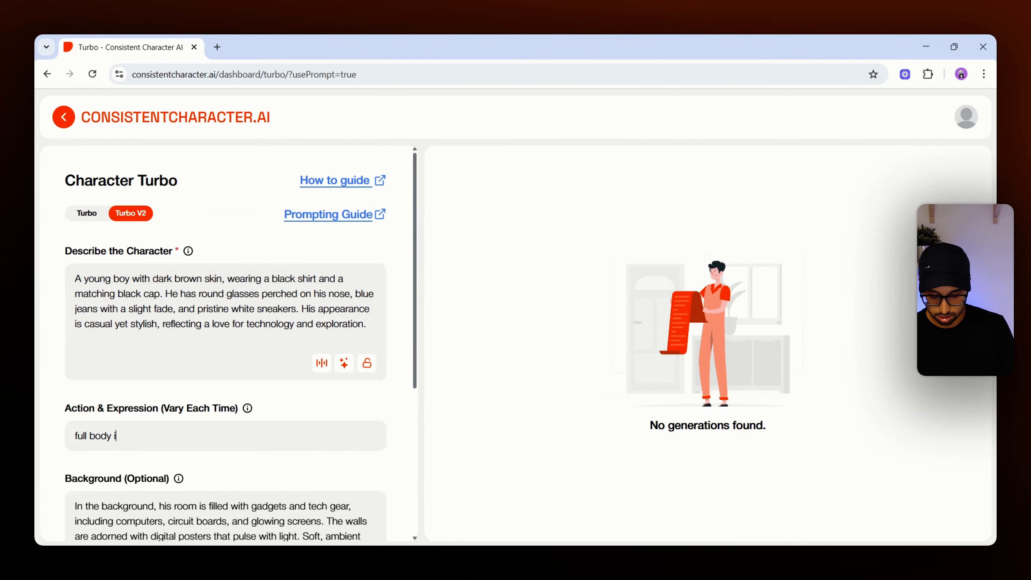
pyautogui.write('mage with character facing front and looking directly i')
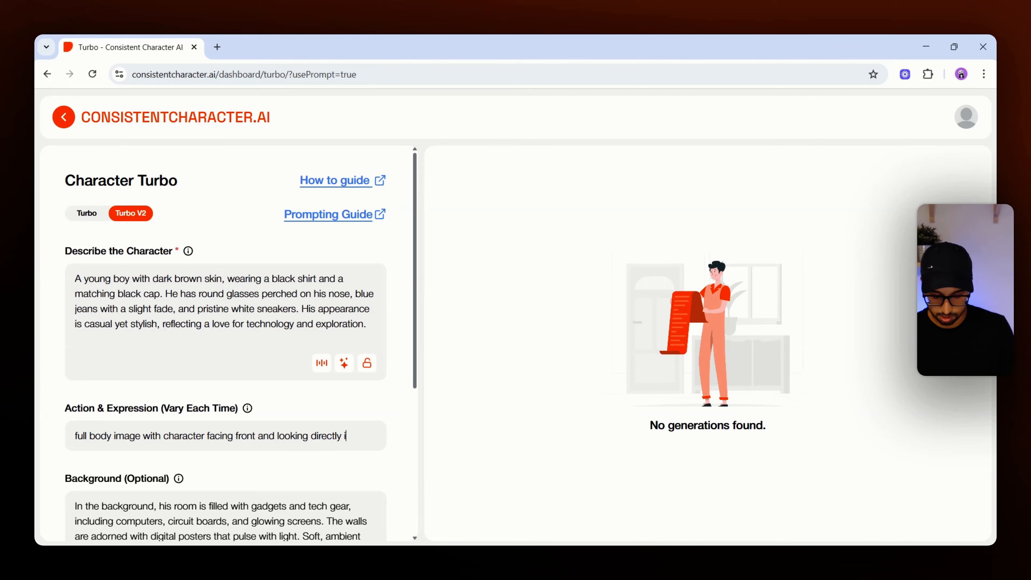
pyautogui.write('e front')
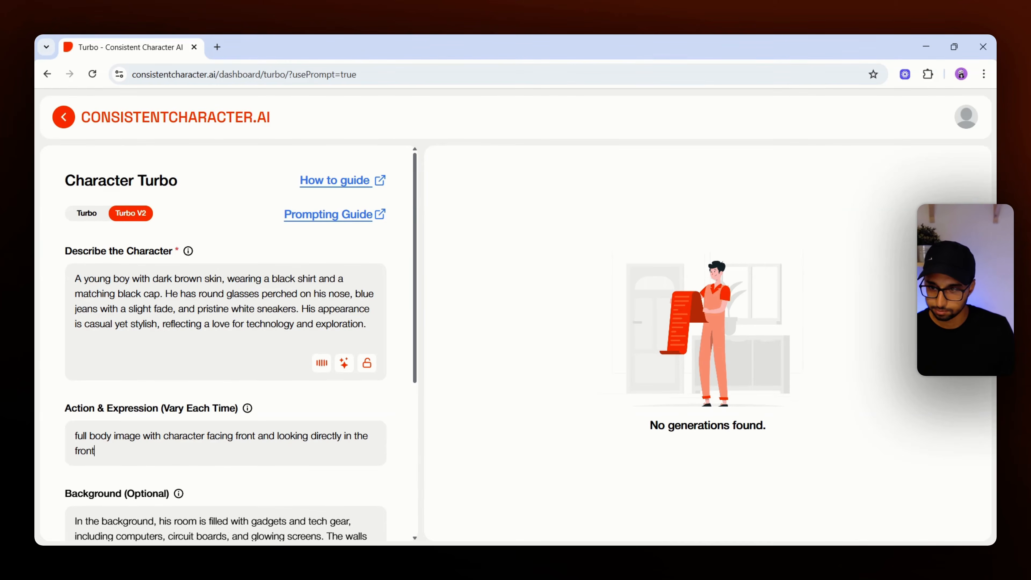
pyautogui.scroll(-2, 226, 346)
pyautogui.scroll(2, 225, 346)
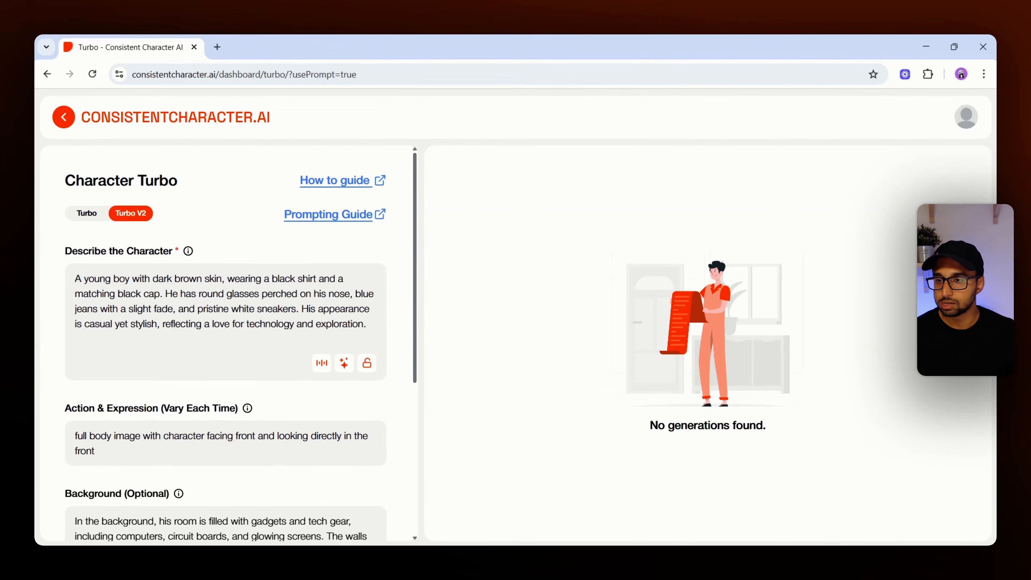
# Check the full-body wording against the jeans and sneakers details in the character description, and review the form down to Style and Aspect Ratio.
pyautogui.moveTo(142, 436); pyautogui.dragTo(67, 438)
pyautogui.click(197, 324)
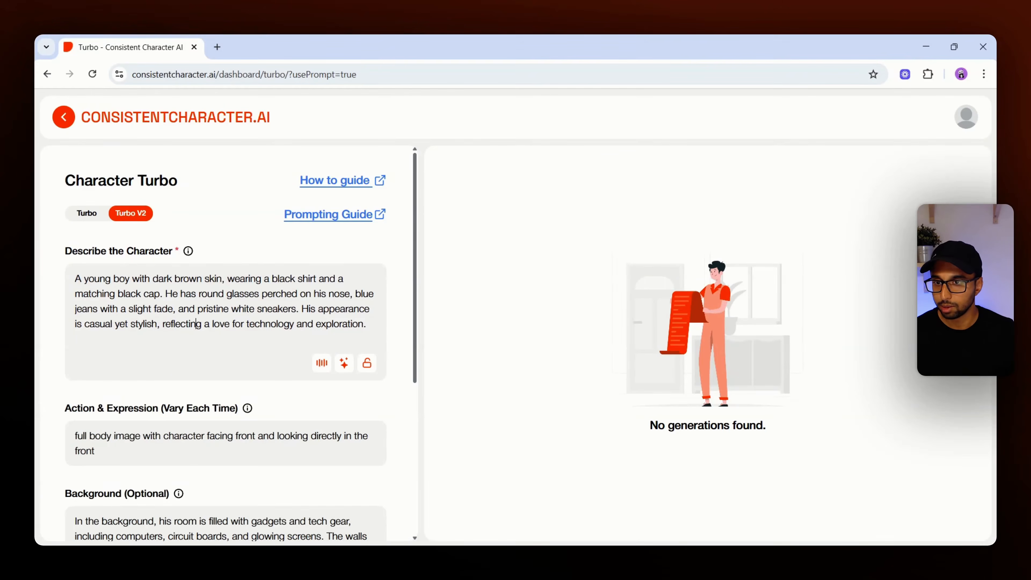
pyautogui.moveTo(296, 309); pyautogui.dragTo(76, 310)
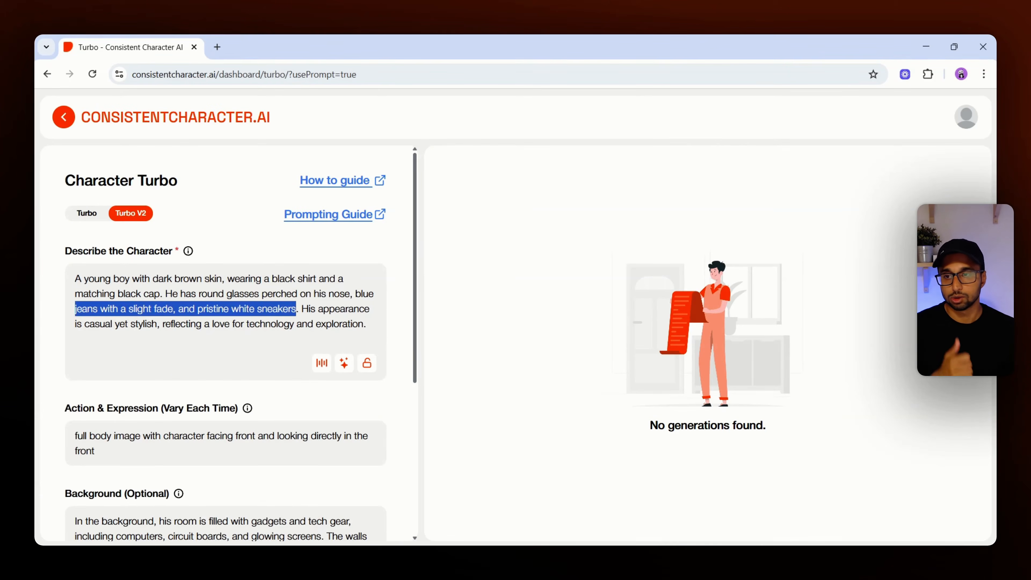
pyautogui.click(196, 309)
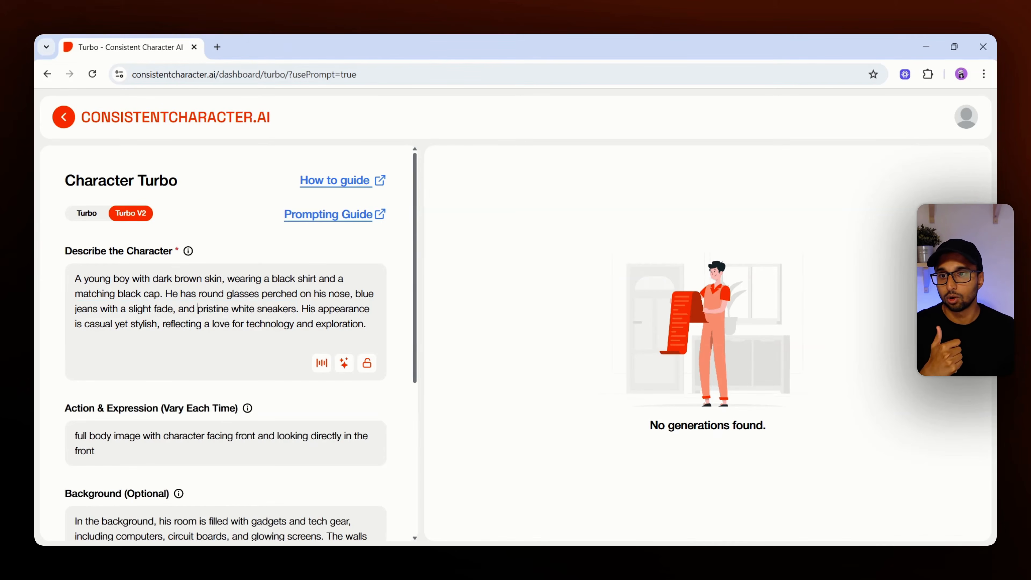
pyautogui.moveTo(296, 309); pyautogui.dragTo(75, 310)
pyautogui.click(135, 324)
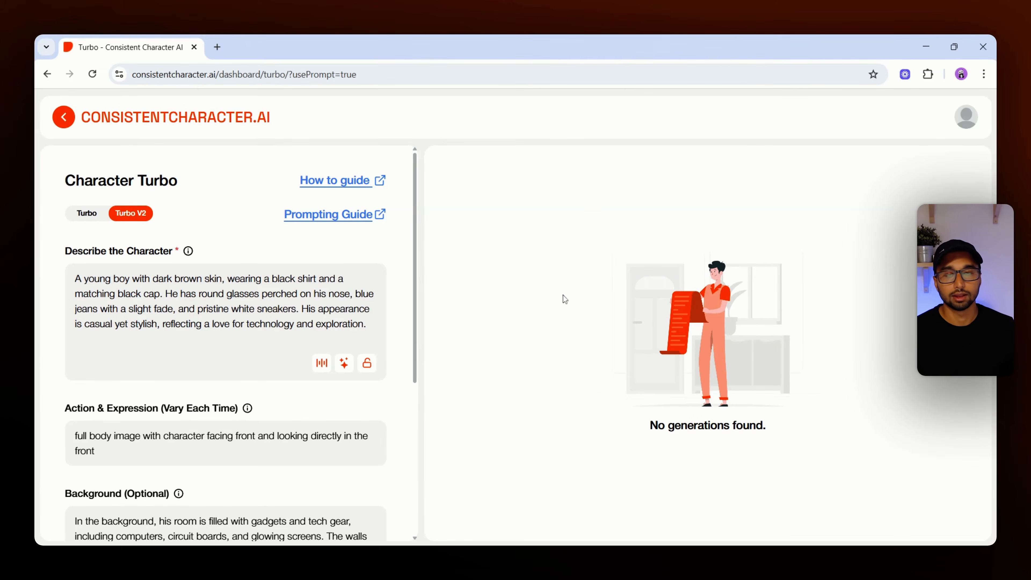
pyautogui.scroll(-2, 273, 340)
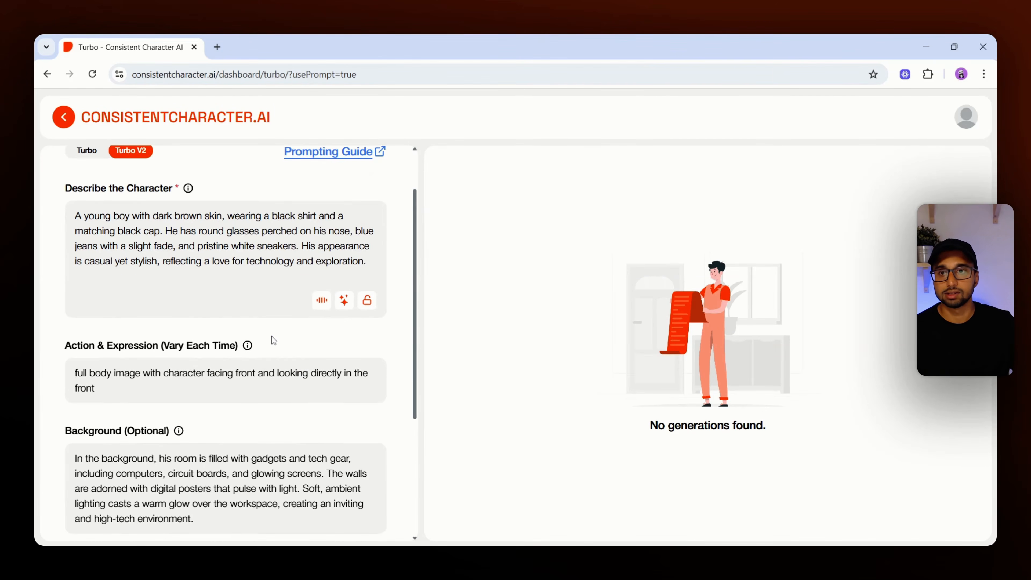
pyautogui.scroll(-2, 273, 340)
pyautogui.hotkey('ctrl', '-')
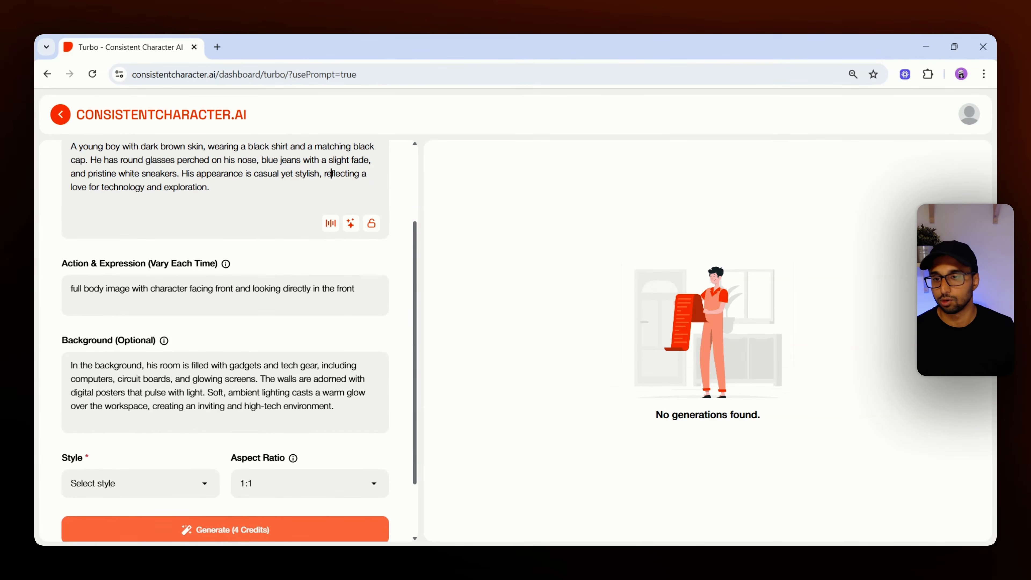
# Set the character's style to Pixar Animation.
pyautogui.scroll(-2, 265, 349)
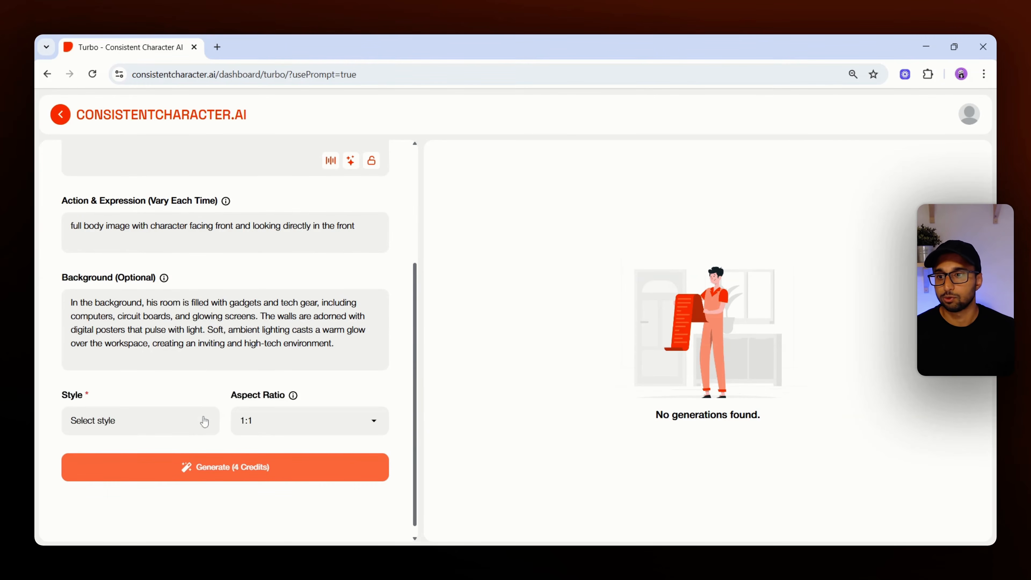
pyautogui.click(204, 422)
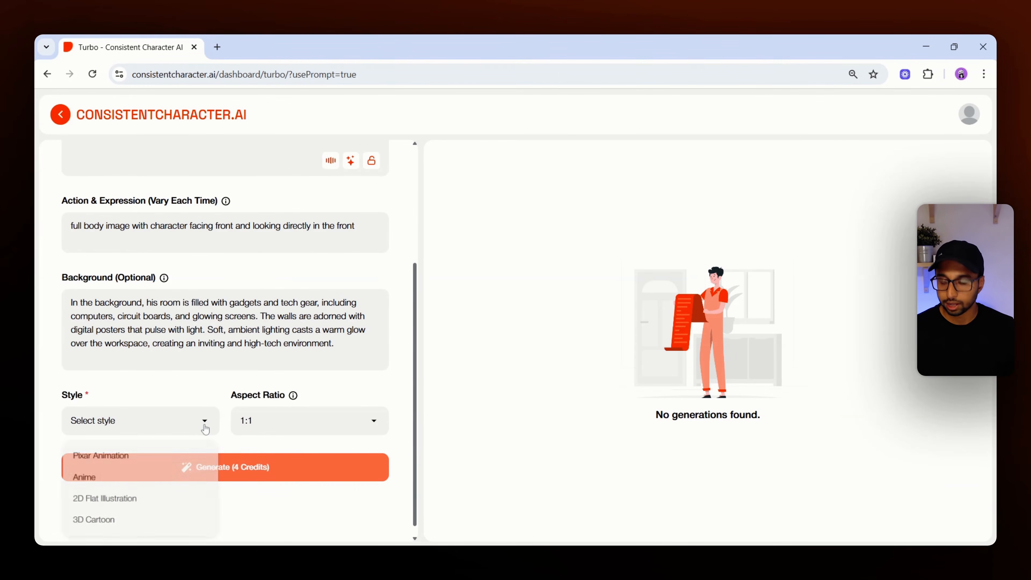
pyautogui.click(112, 462)
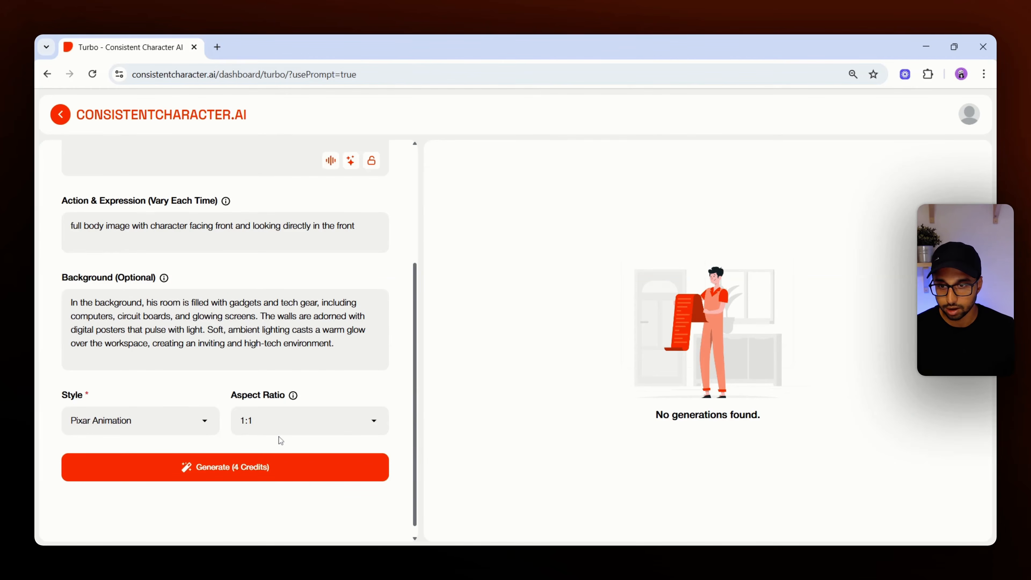
# Look through the aspect ratio choices, keep 1:1, and generate the character image.
pyautogui.click(265, 420)
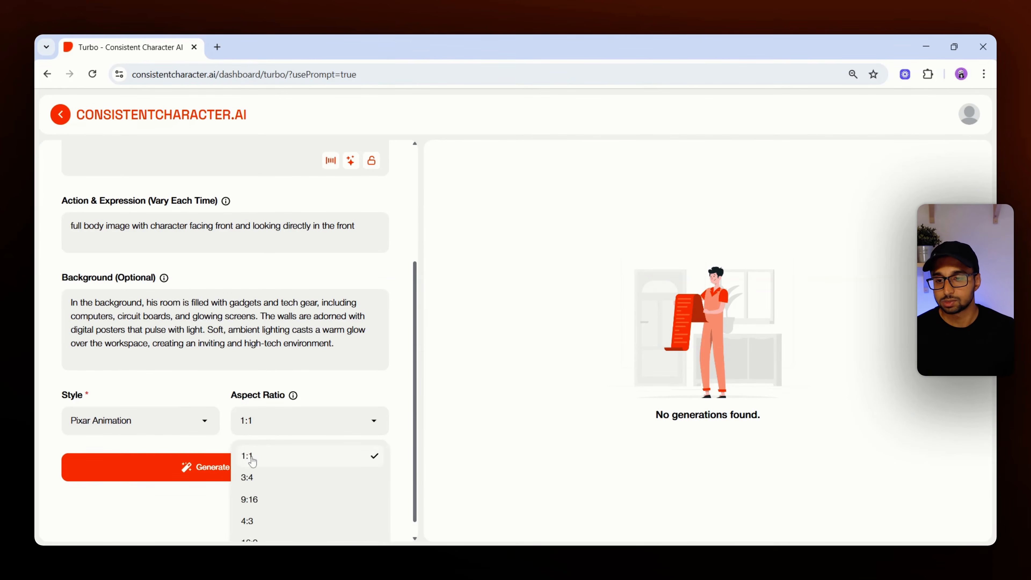
pyautogui.click(269, 394)
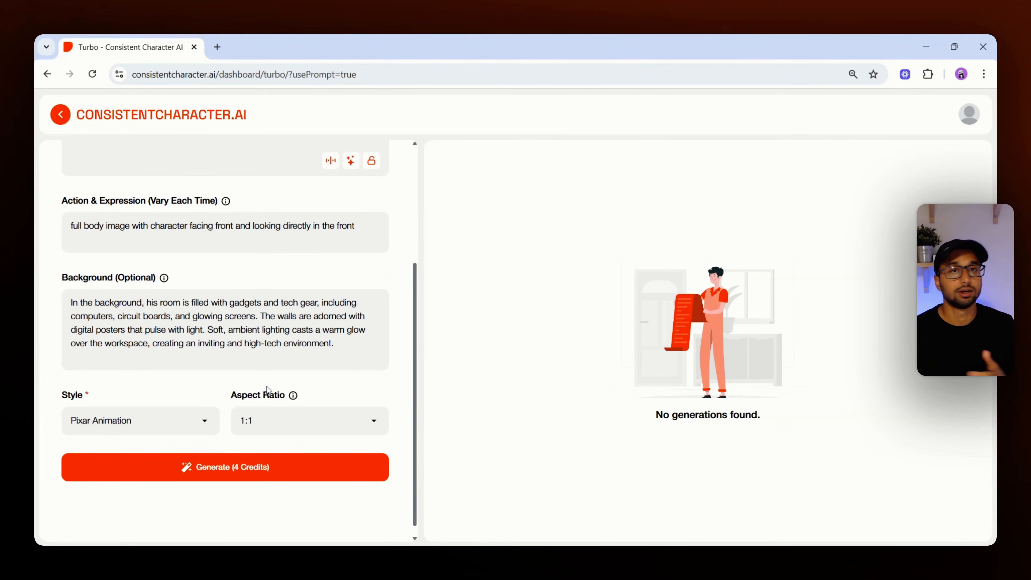
pyautogui.click(248, 421)
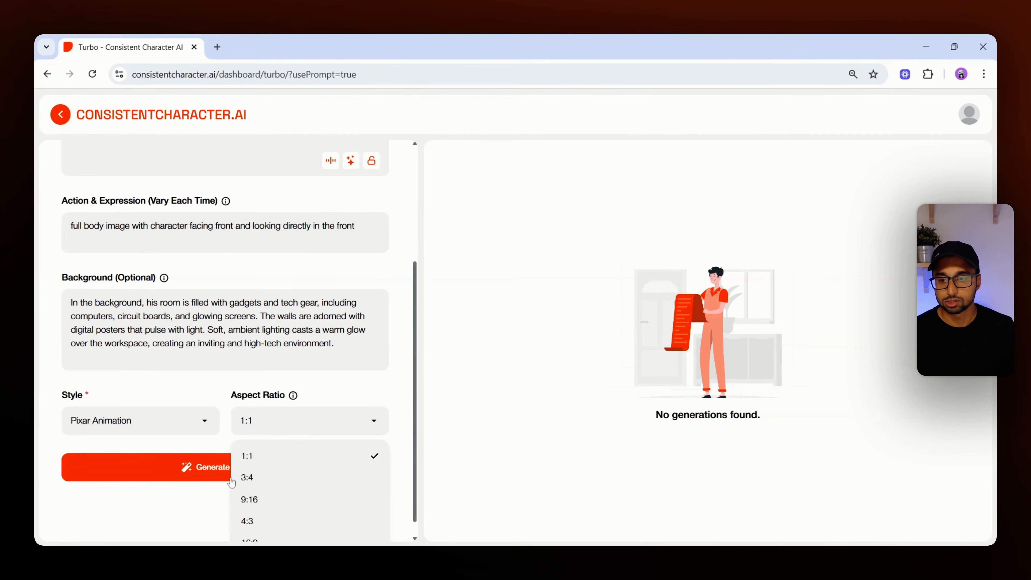
pyautogui.click(217, 522)
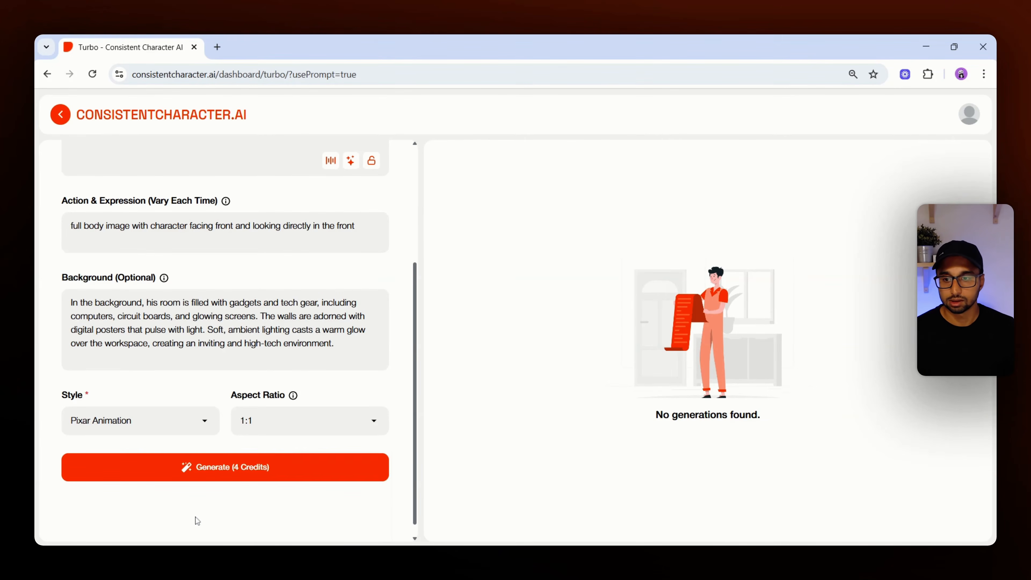
pyautogui.click(226, 467)
pyautogui.scroll(3, 276, 451)
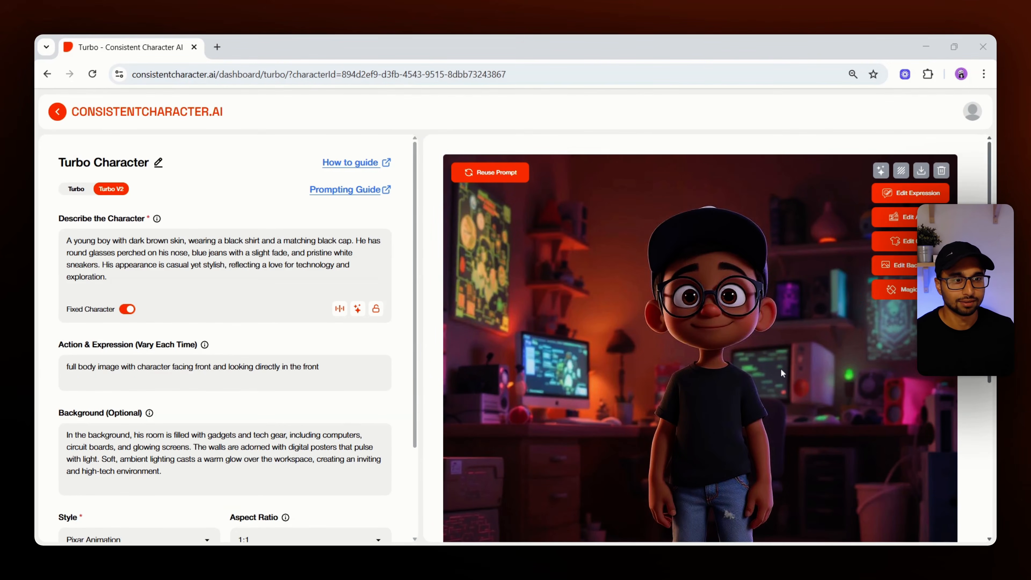
# Examine the generated full-body image and the character, action and background prompt text beneath it.
pyautogui.hotkey('ctrl', '-')
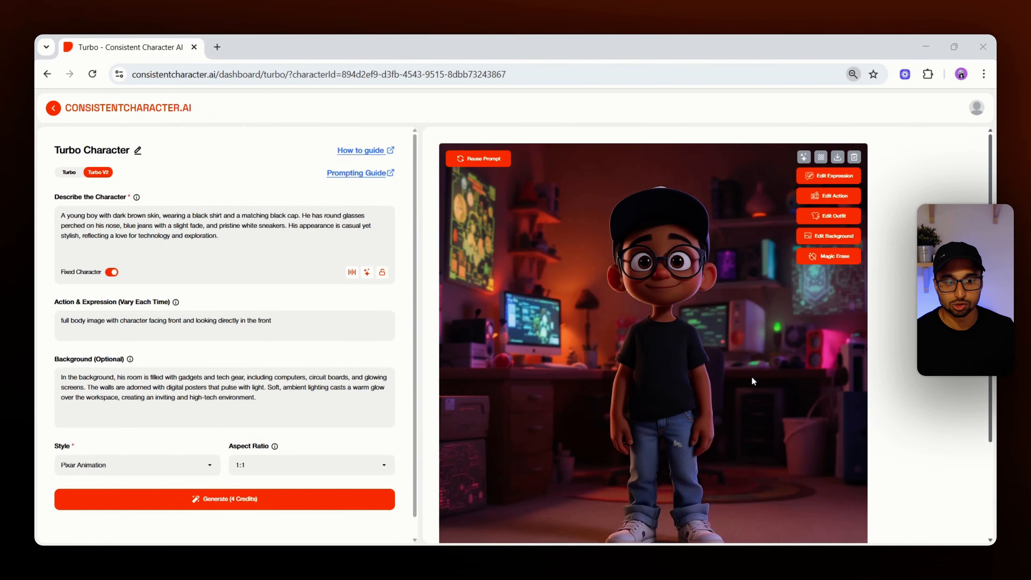
pyautogui.moveTo(990, 285); pyautogui.dragTo(990, 379)
pyautogui.moveTo(505, 524); pyautogui.dragTo(535, 528)
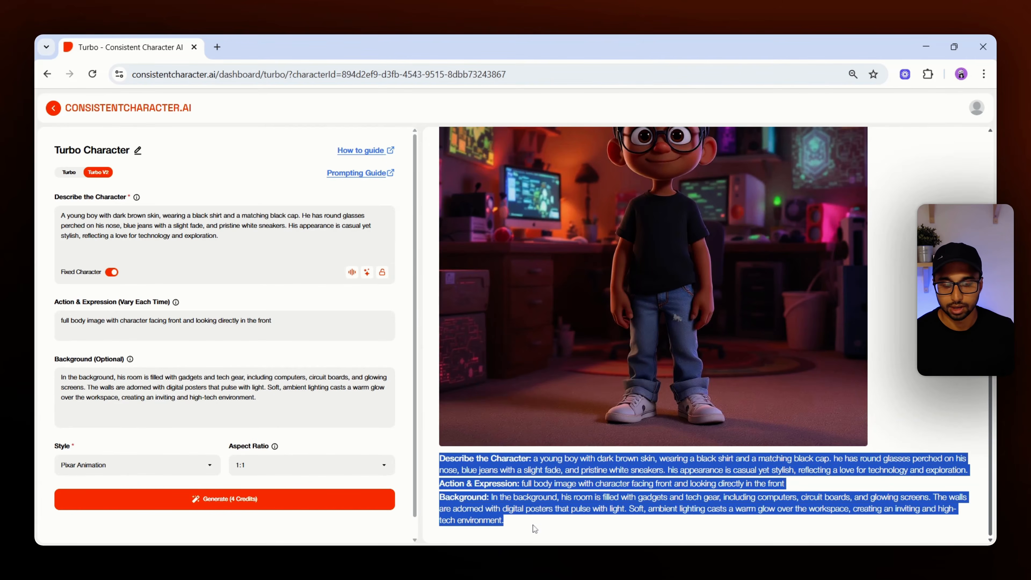
pyautogui.click(510, 520)
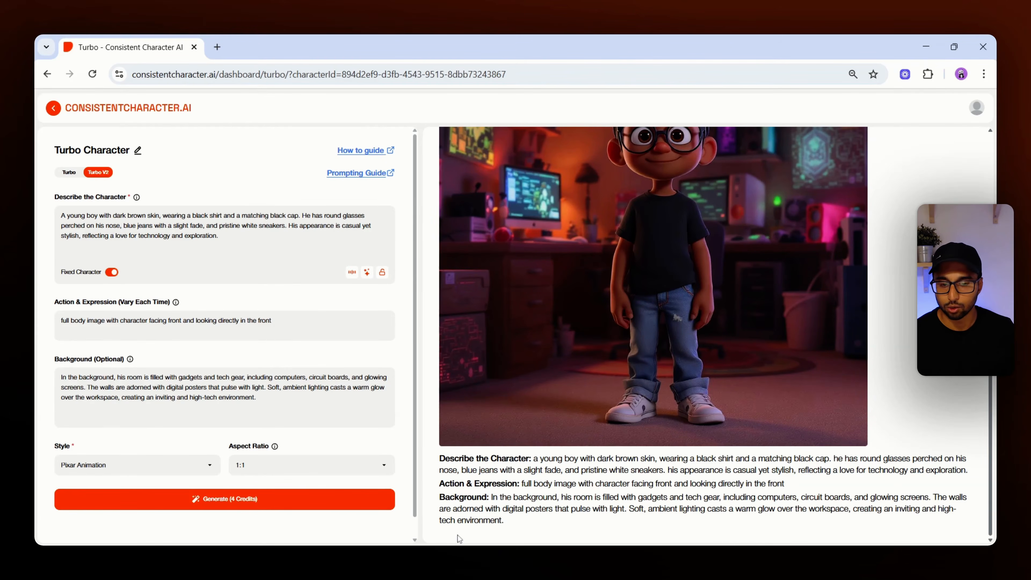
pyautogui.moveTo(508, 524); pyautogui.dragTo(443, 457)
pyautogui.click(944, 378)
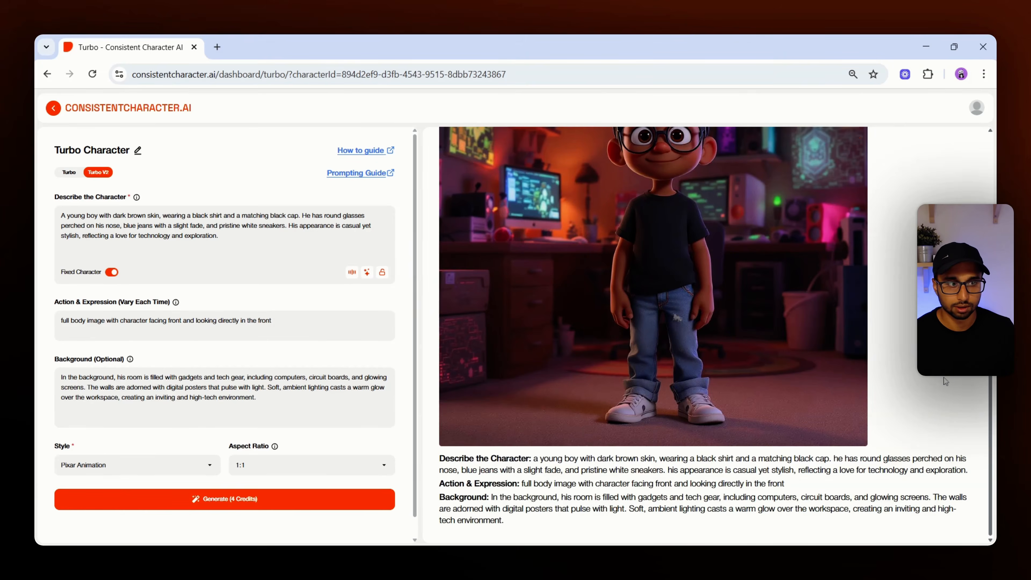
# Compare the generated boy's face, clothing and room with the wording in Describe the Character.
pyautogui.hotkey('ctrl', '+')
pyautogui.hotkey('ctrl', '+')
pyautogui.scroll(2, 825, 398)
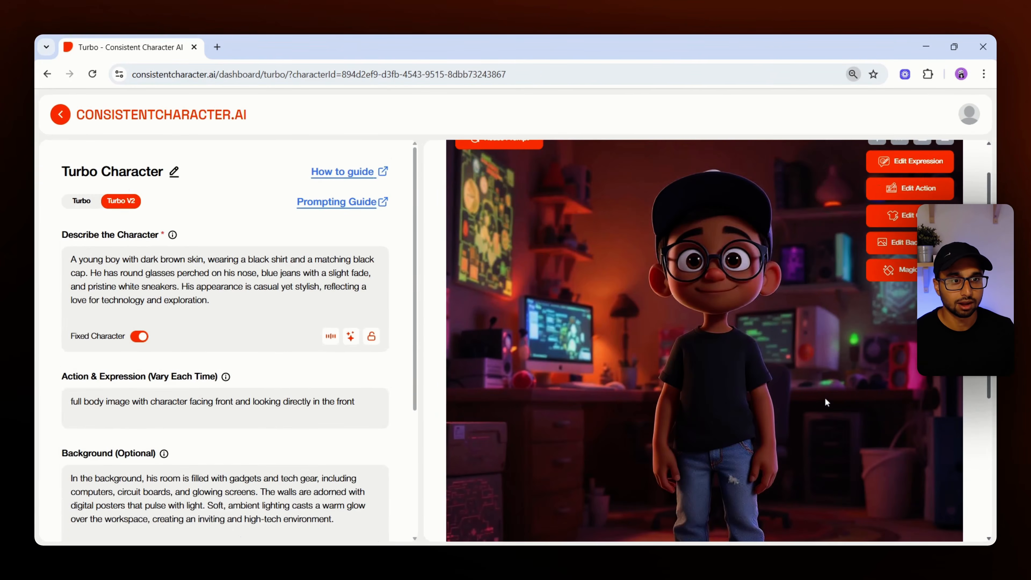
pyautogui.scroll(1, 825, 398)
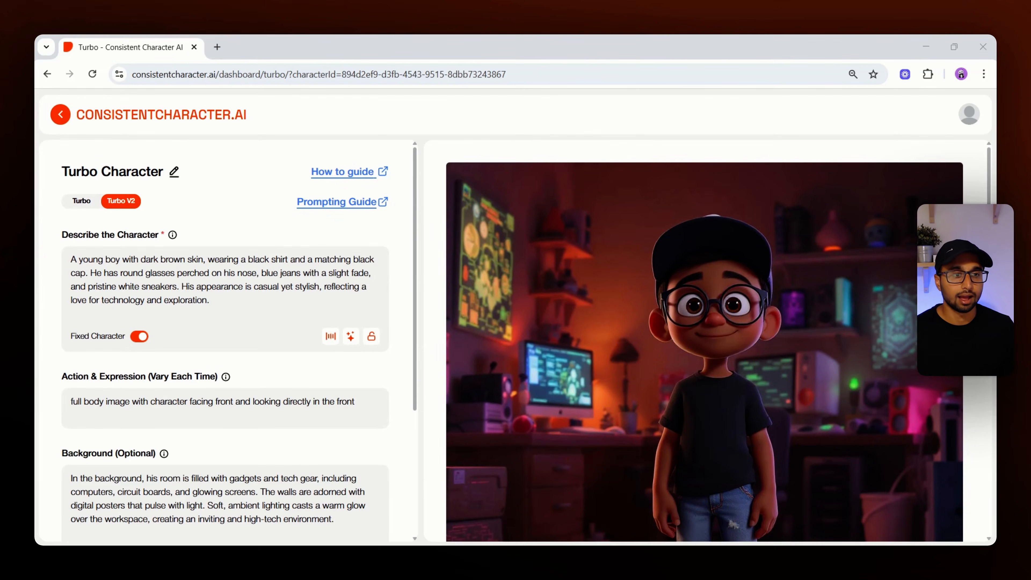
pyautogui.scroll(-2, 709, 407)
pyautogui.scroll(1, 711, 407)
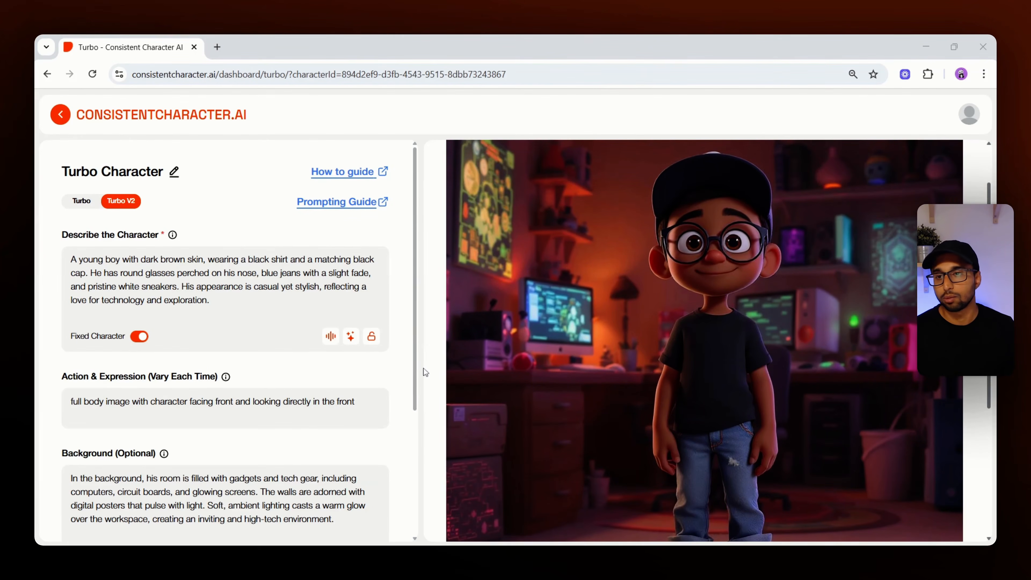
pyautogui.moveTo(210, 300); pyautogui.dragTo(70, 257)
pyautogui.click(165, 272)
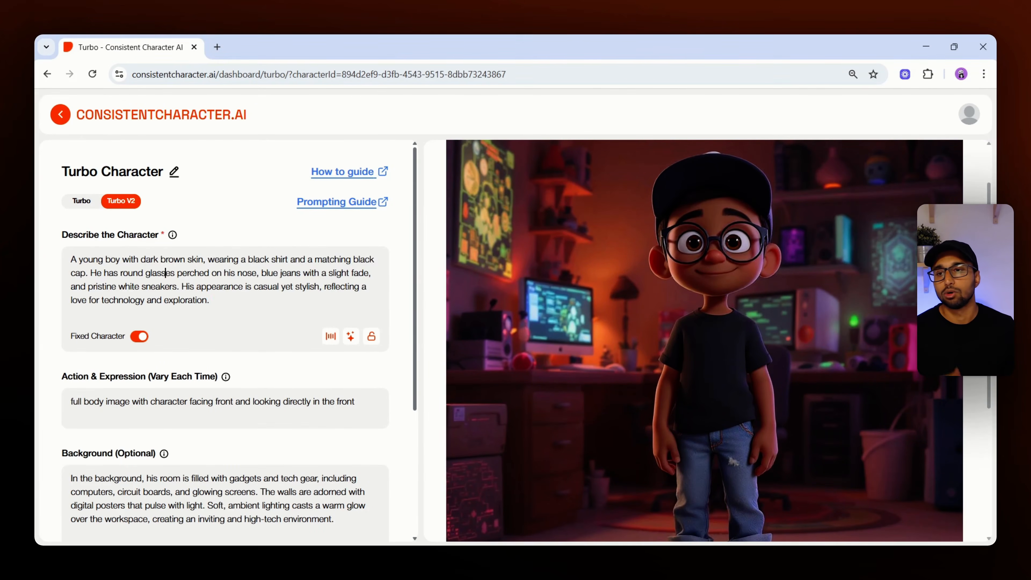
pyautogui.moveTo(659, 363)
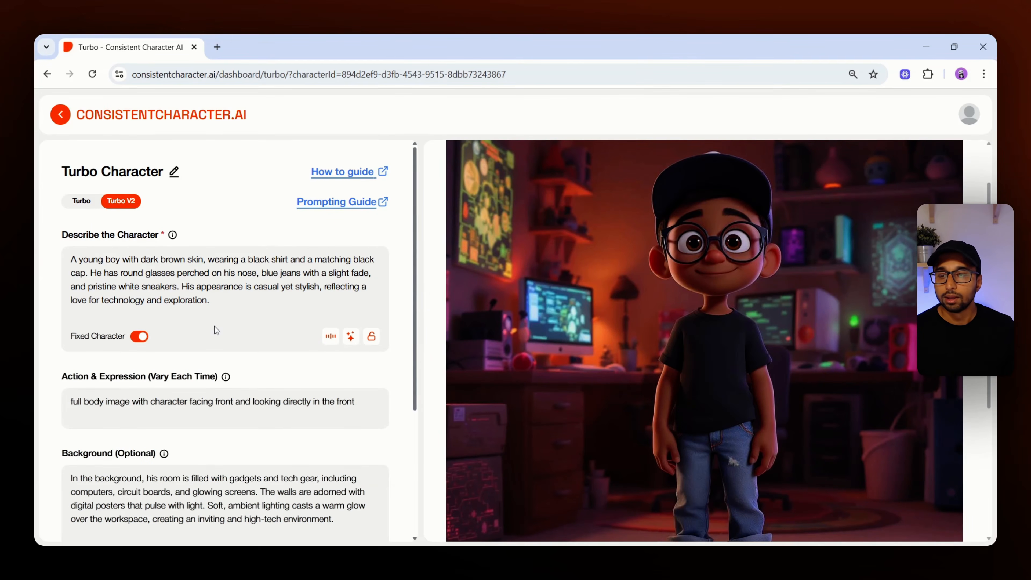
pyautogui.click(224, 327)
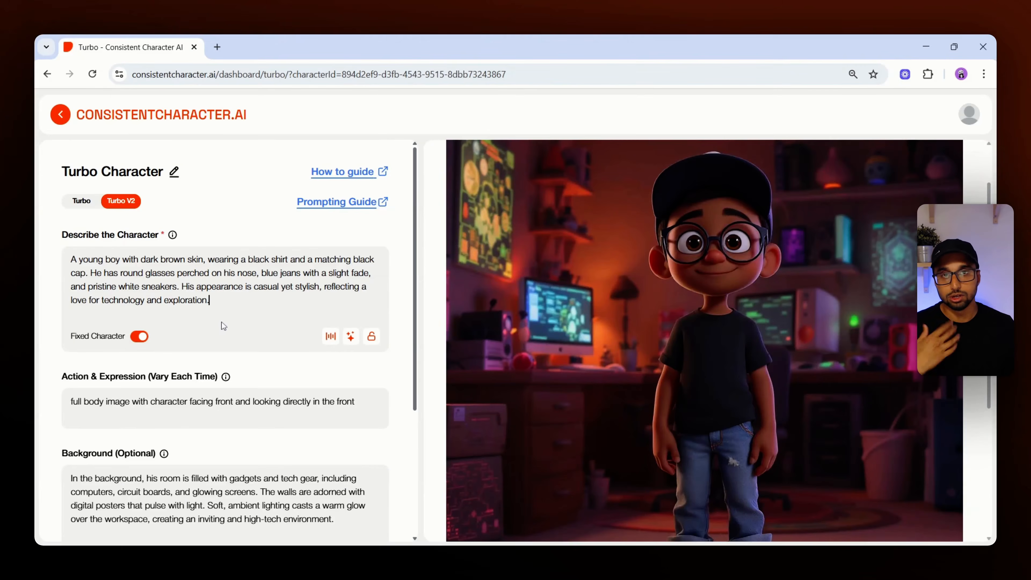
# Switch Fixed Character off, read its consistency hint, review the rest of the form, and switch it back on.
pyautogui.moveTo(145, 344)
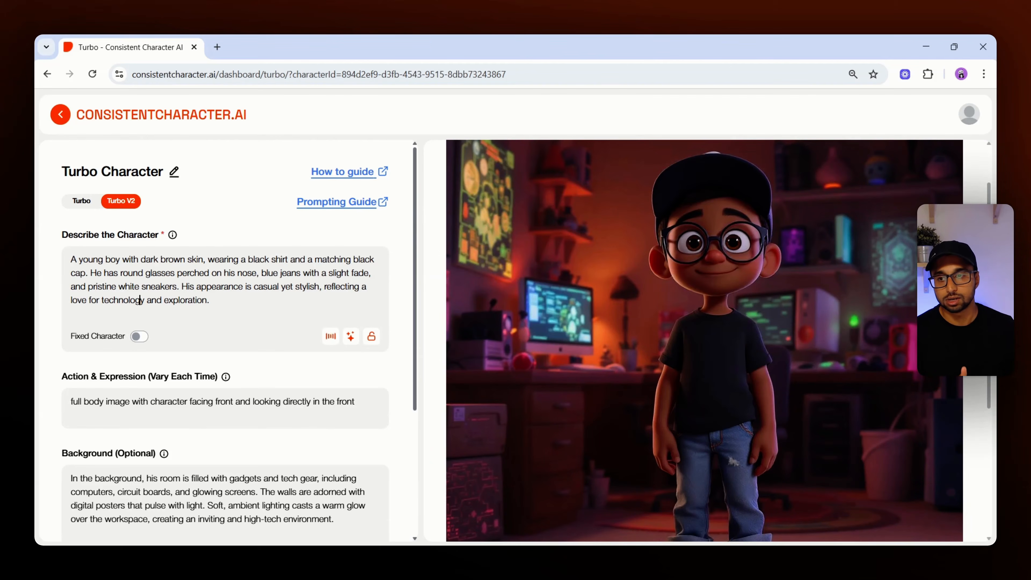
pyautogui.moveTo(636, 331)
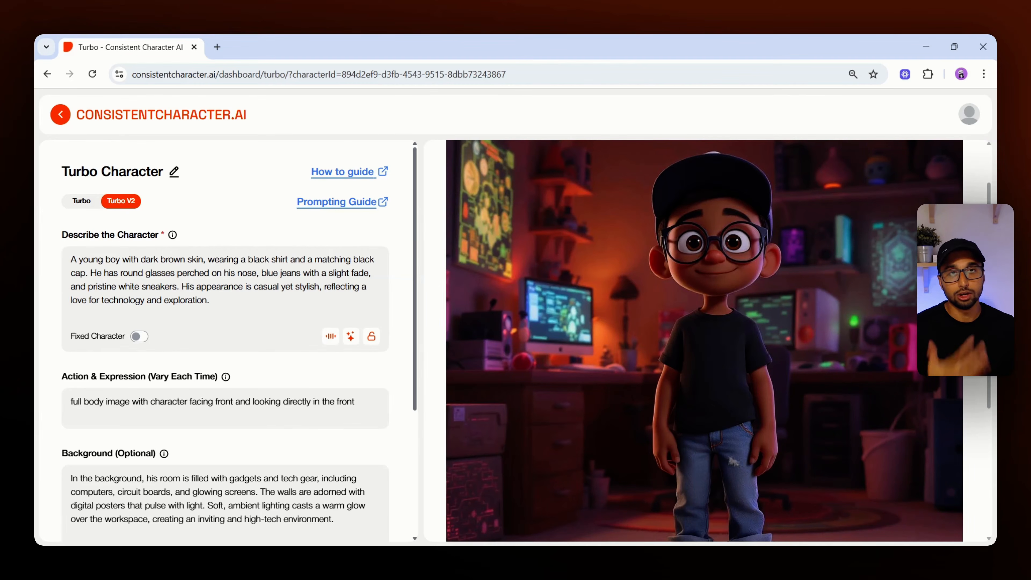
pyautogui.moveTo(696, 313)
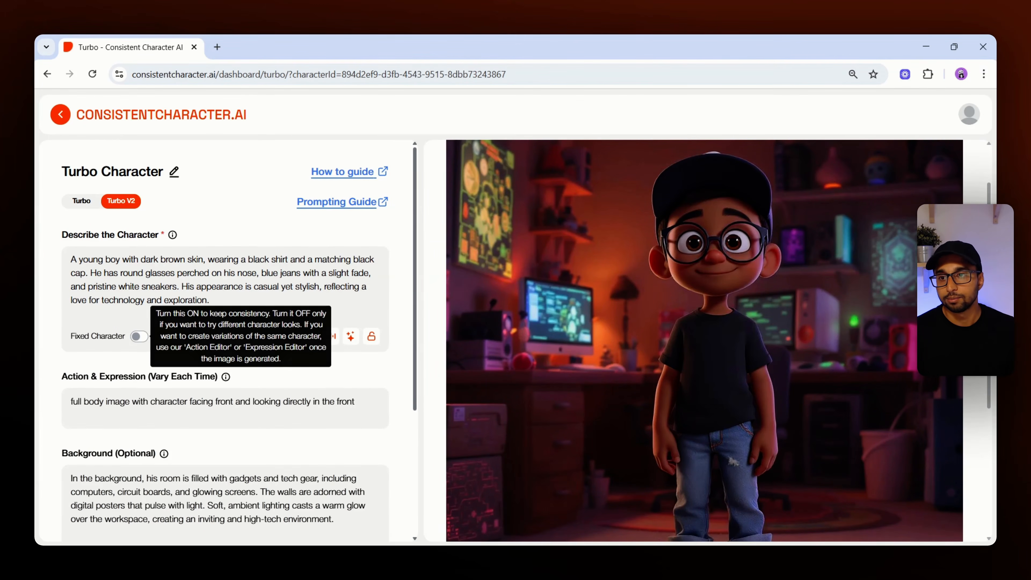
pyautogui.moveTo(211, 301)
pyautogui.mouseDown()
pyautogui.moveTo(85, 260)
pyautogui.moveTo(211, 301)
pyautogui.mouseUp()
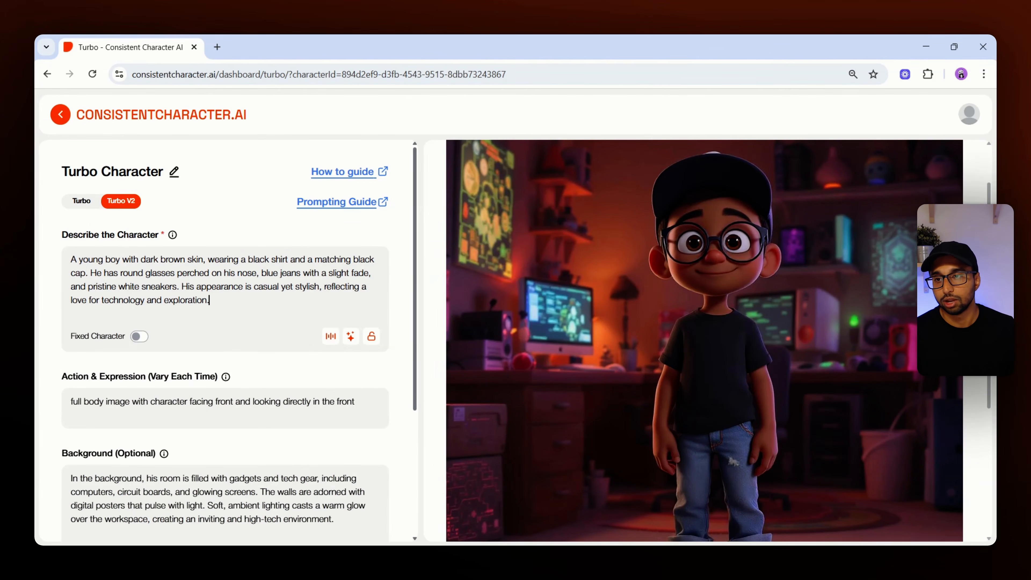
pyautogui.scroll(-5, 248, 479)
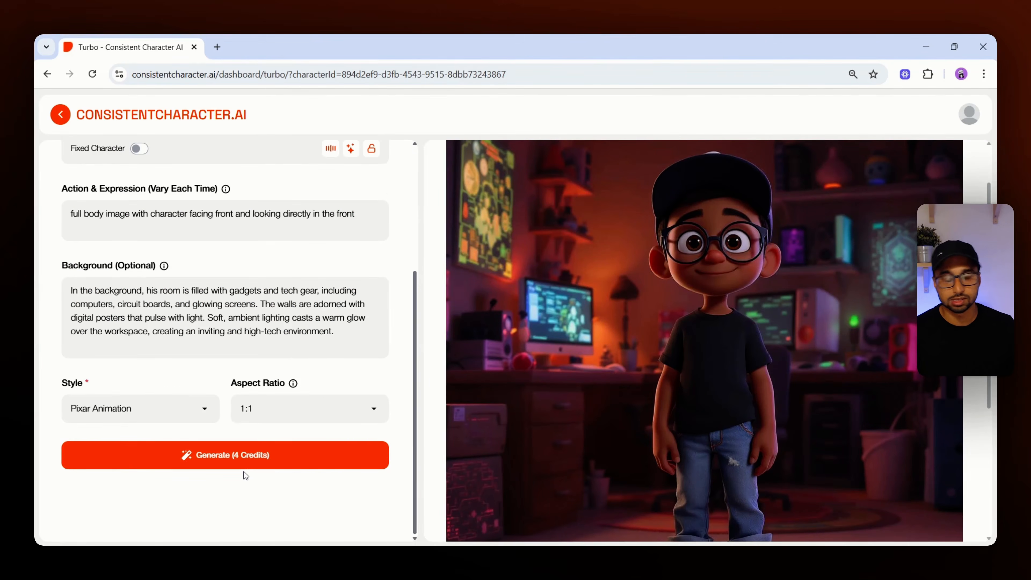
pyautogui.scroll(3, 333, 370)
pyautogui.scroll(3, 333, 370)
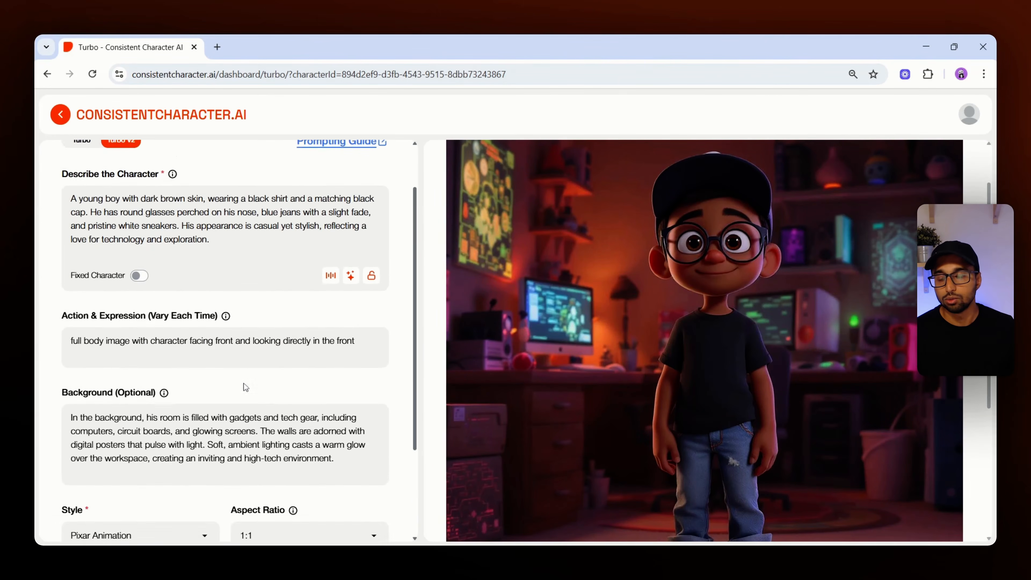
pyautogui.moveTo(137, 343)
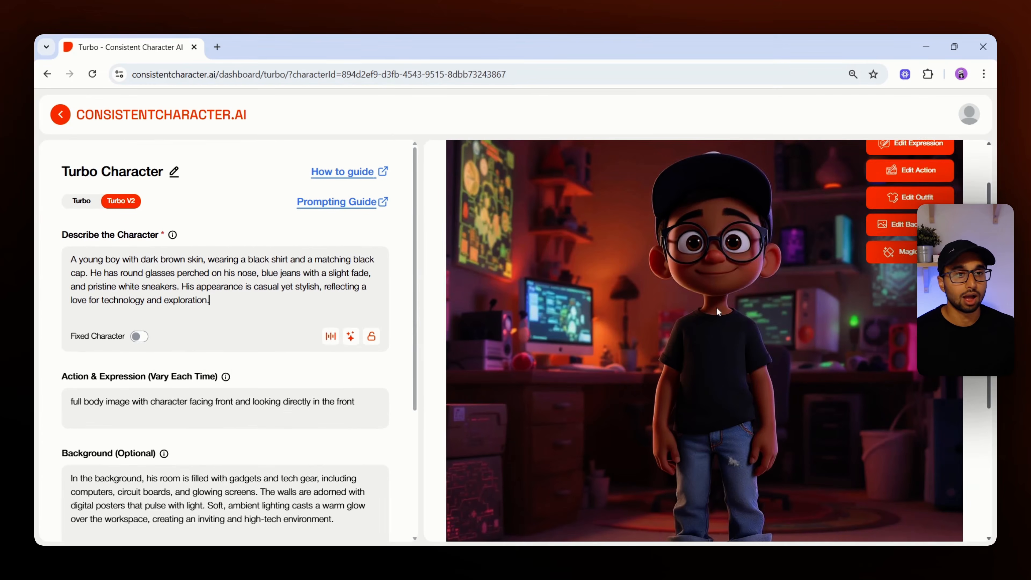
pyautogui.click(137, 341)
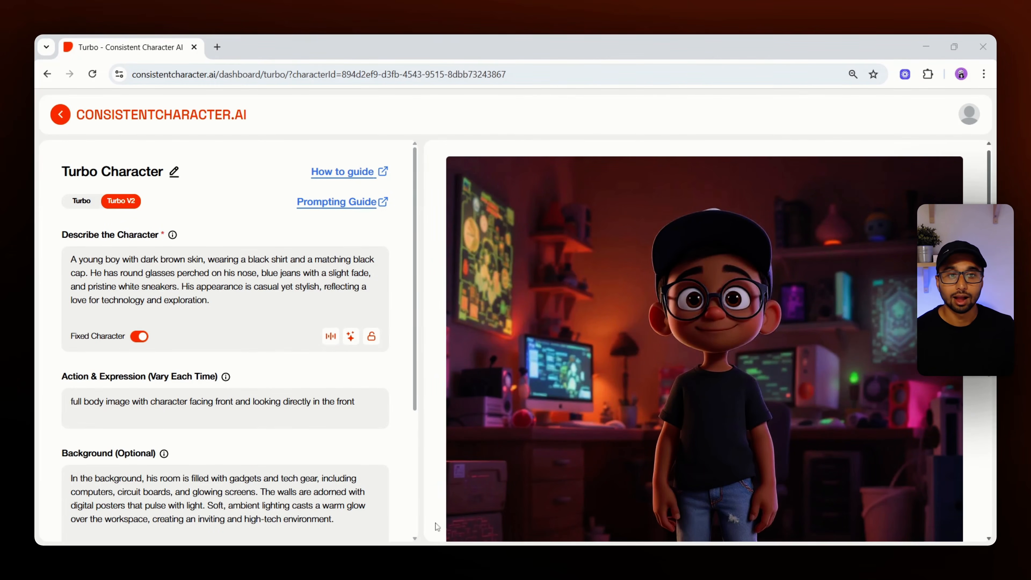
# Review the editing options on the generated image and open it in the Action Editor.
pyautogui.moveTo(722, 492)
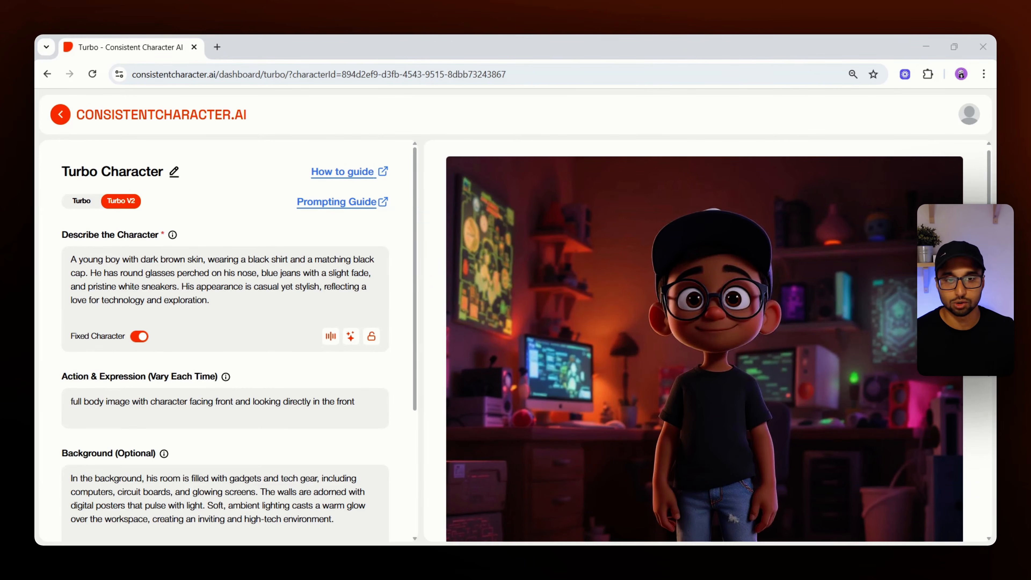
pyautogui.moveTo(714, 394)
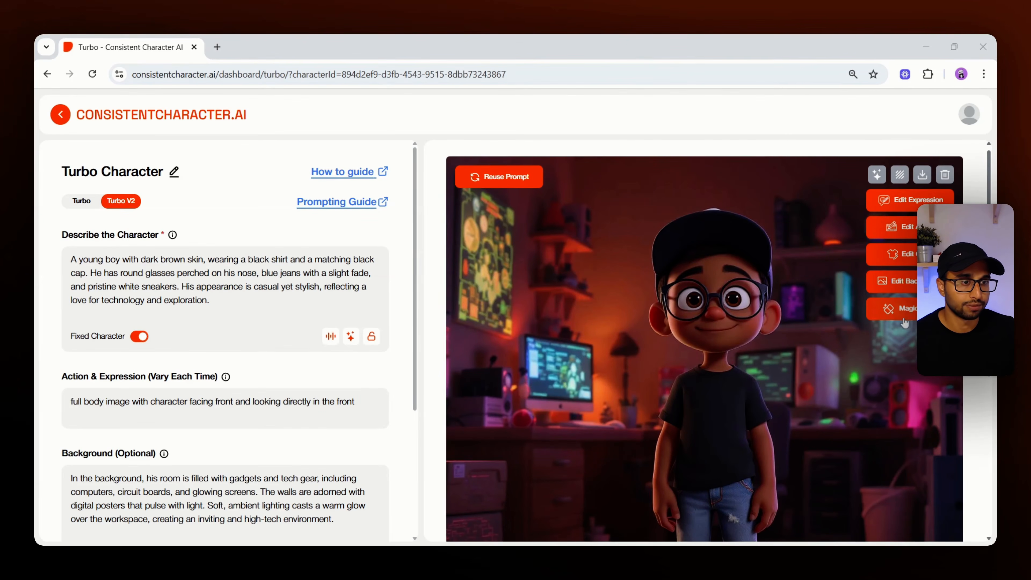
pyautogui.hotkey('ctrl', '+')
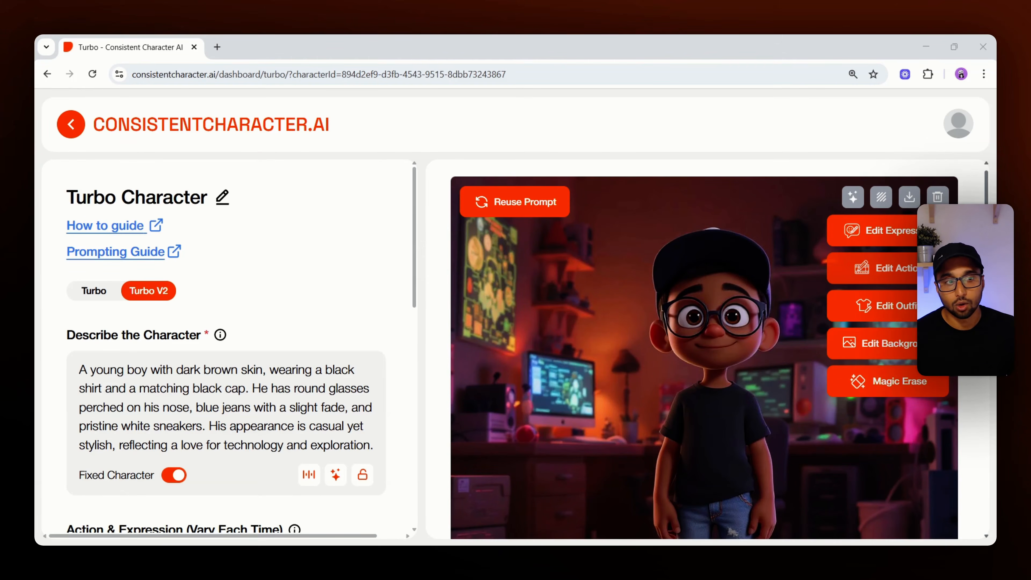
pyautogui.click(898, 276)
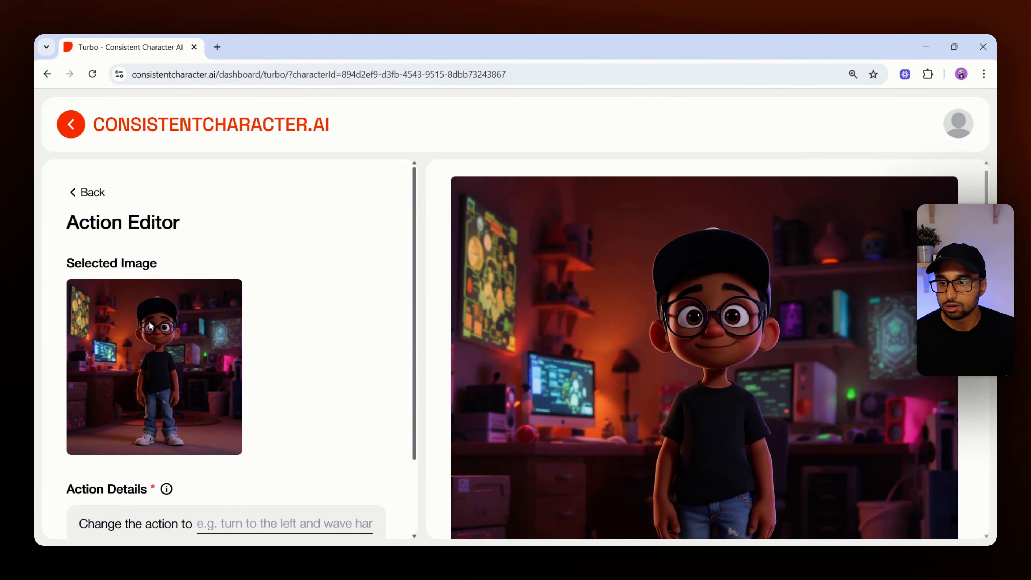
pyautogui.hotkey('ctrl', '-')
pyautogui.hotkey('ctrl', '-')
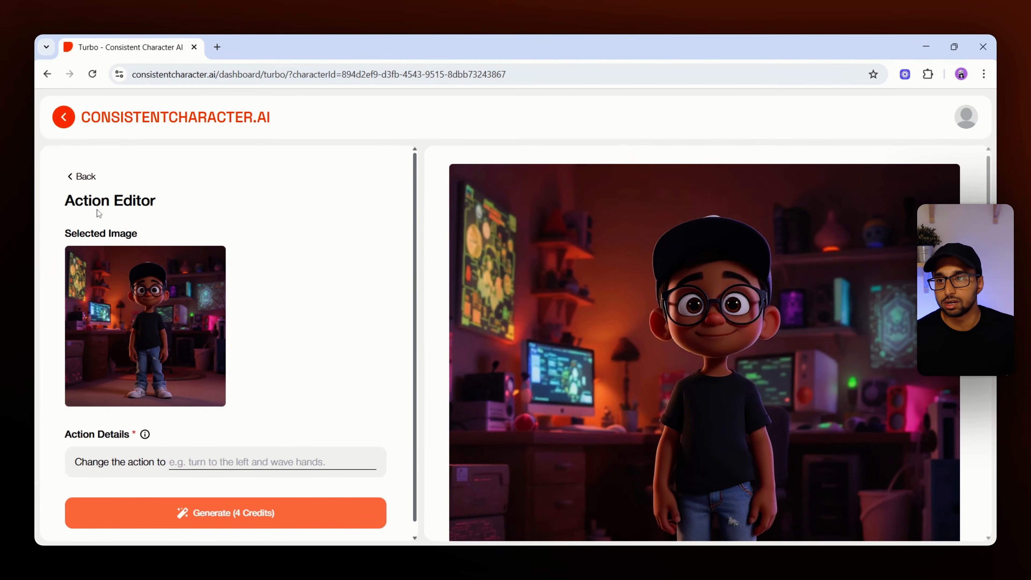
pyautogui.moveTo(65, 201); pyautogui.dragTo(162, 214)
pyautogui.click(161, 235)
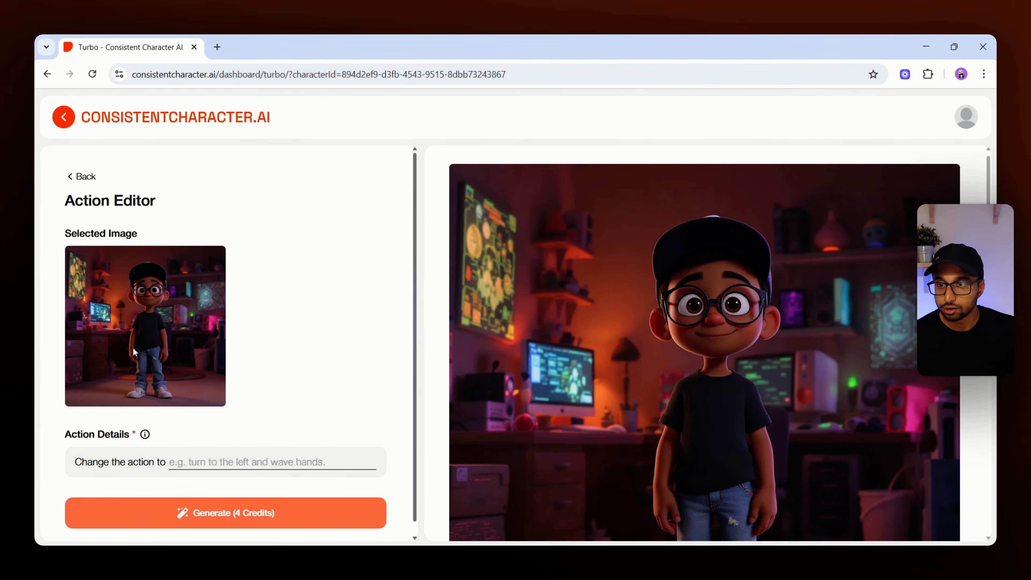
# Set the action details to "waving hello" for the selected full-body image and generate the new pose.
pyautogui.moveTo(637, 436)
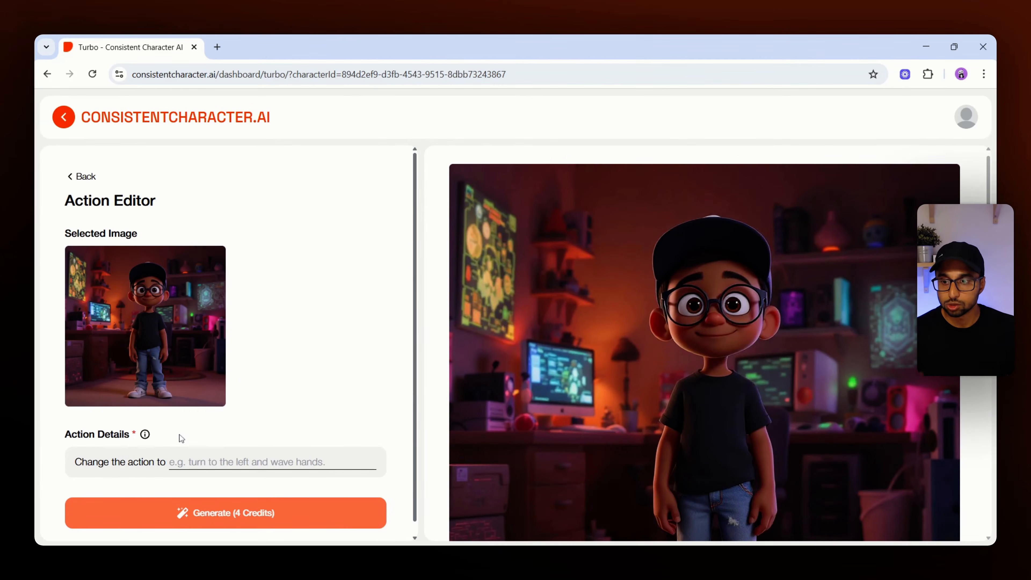
pyautogui.moveTo(130, 440); pyautogui.dragTo(59, 446)
pyautogui.click(171, 462)
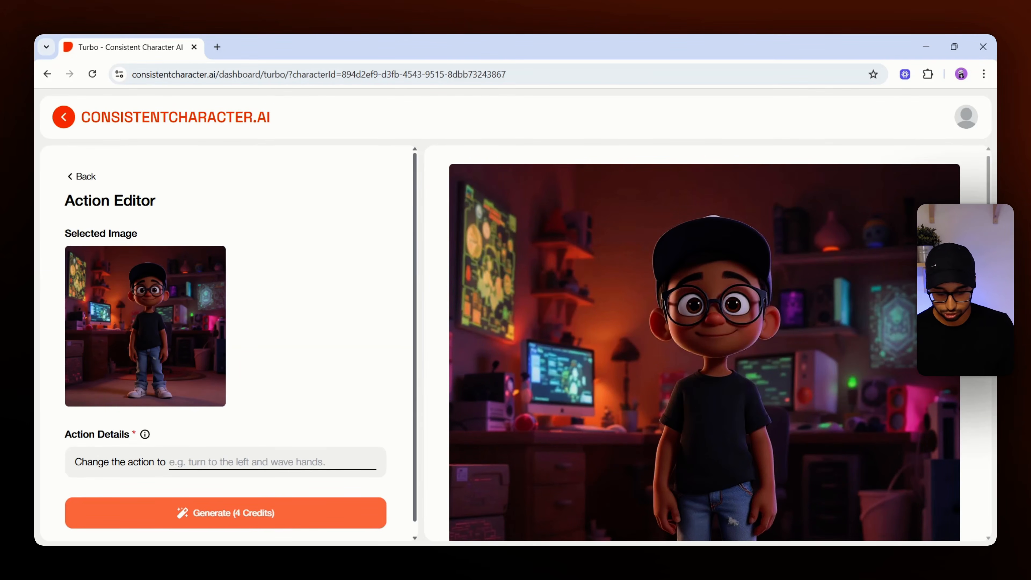
pyautogui.write('waving h')
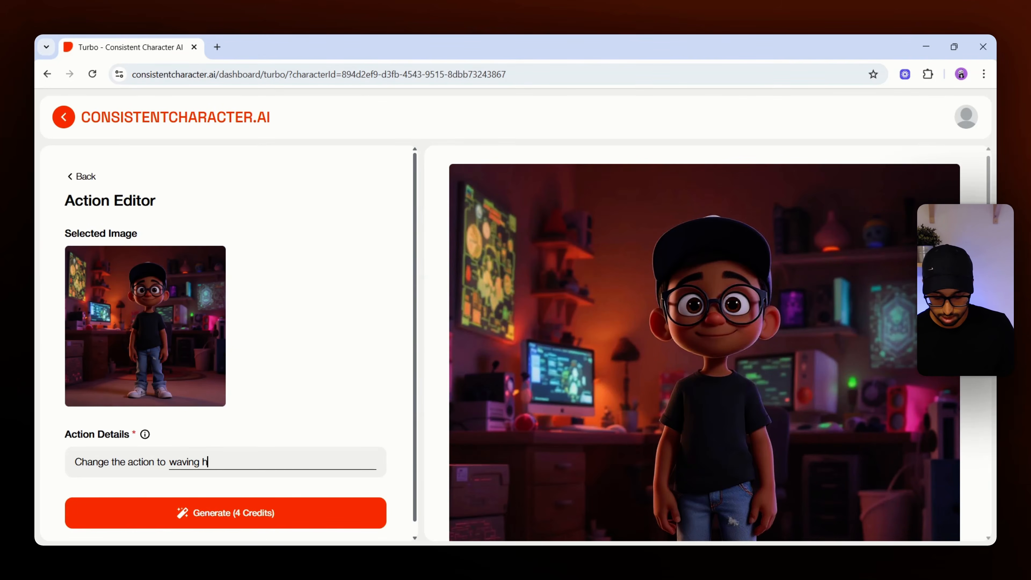
pyautogui.write('ello')
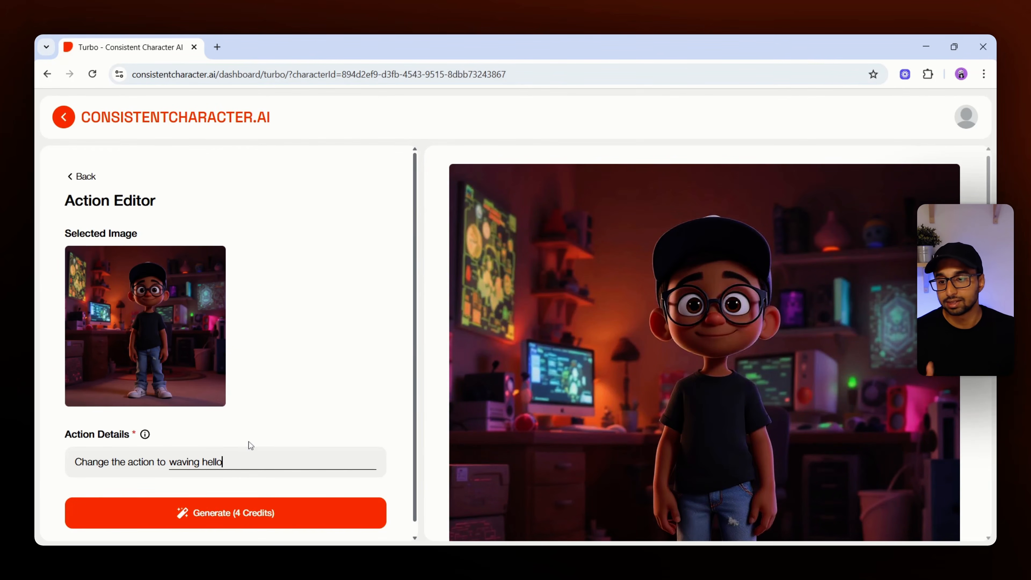
pyautogui.click(221, 515)
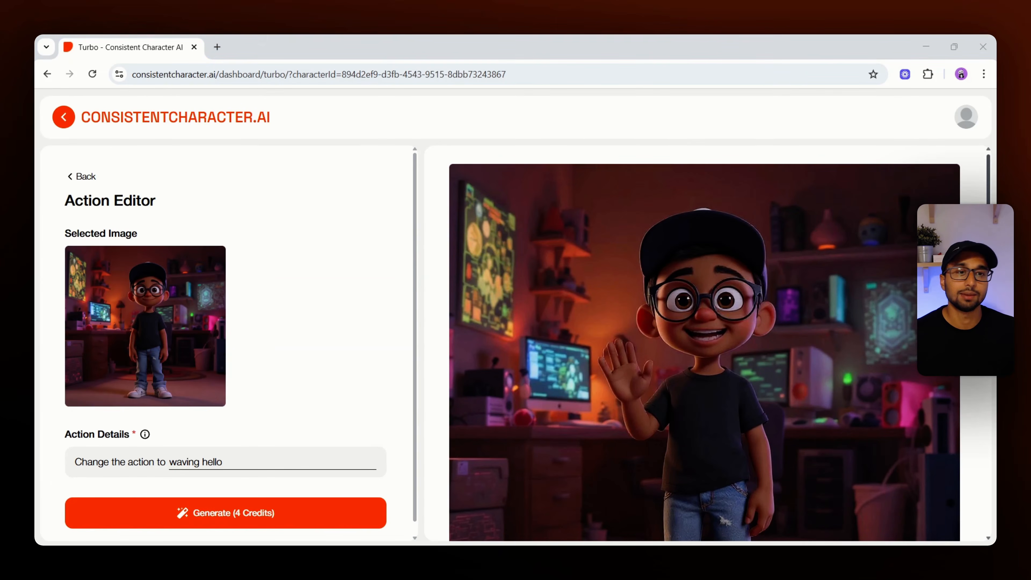
# Compare the waving image and its action caption with the original standing image.
pyautogui.moveTo(706, 394)
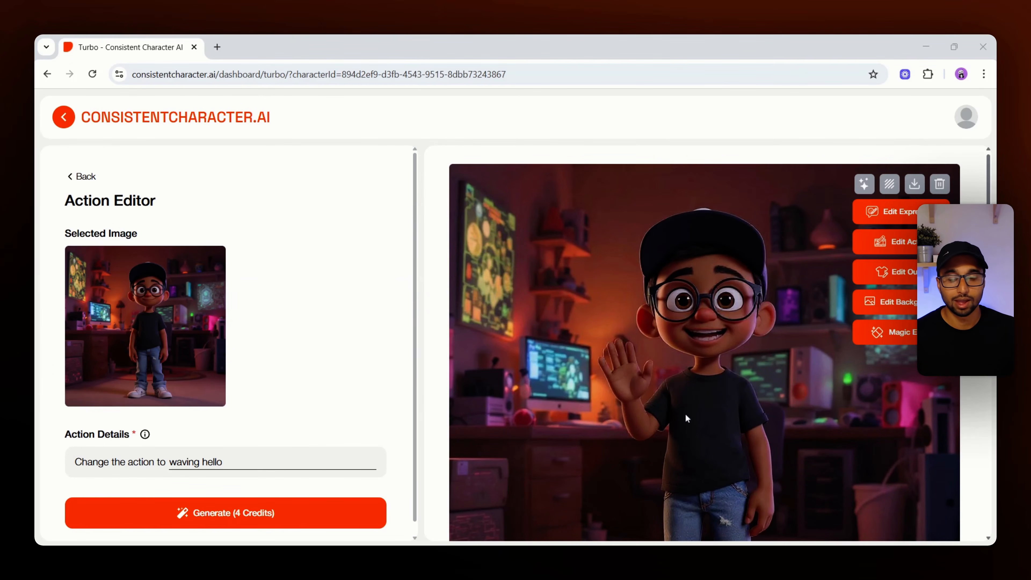
pyautogui.moveTo(989, 200); pyautogui.dragTo(989, 268)
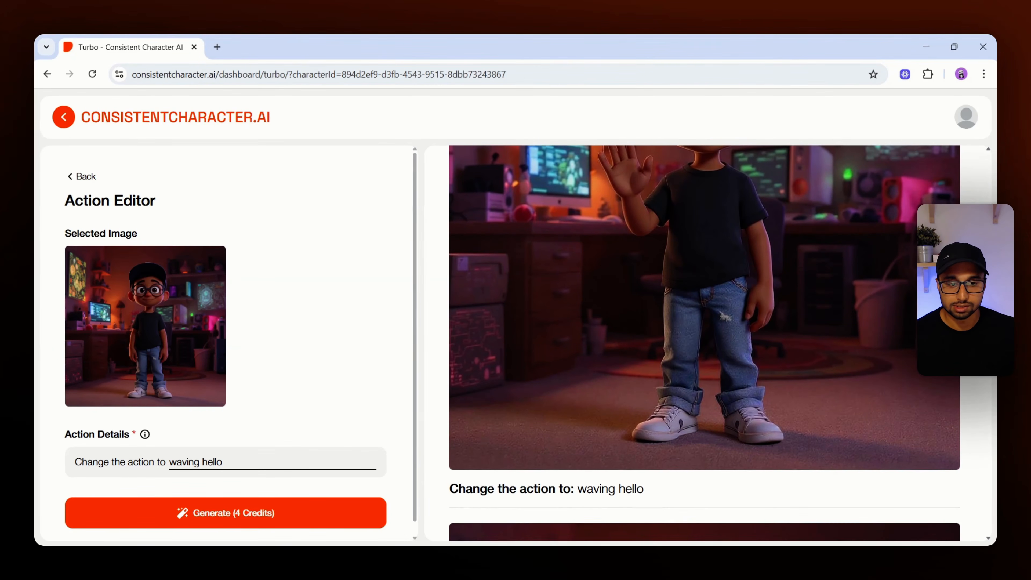
pyautogui.moveTo(646, 490); pyautogui.dragTo(577, 489)
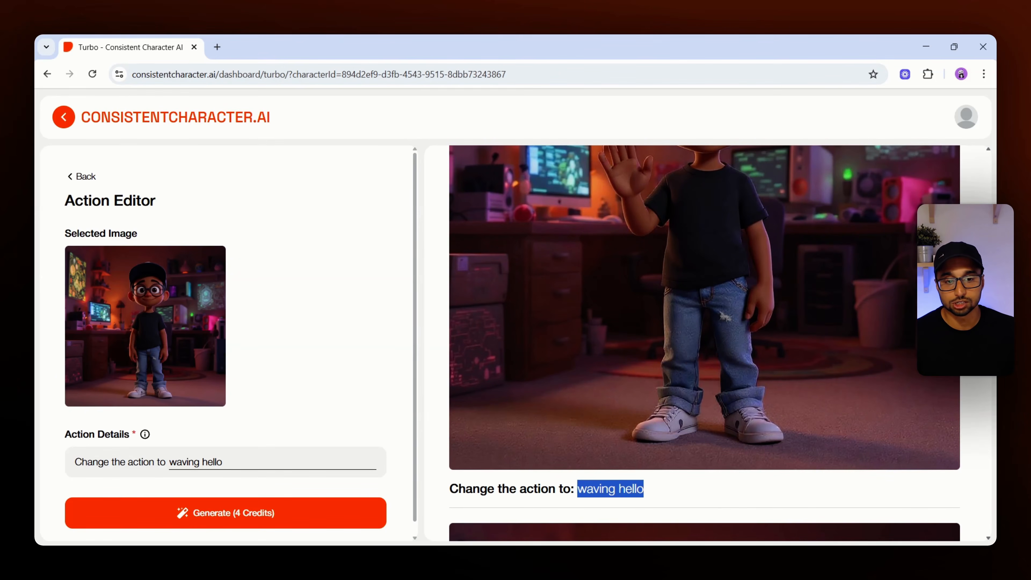
pyautogui.click(946, 474)
pyautogui.scroll(-10, 991, 430)
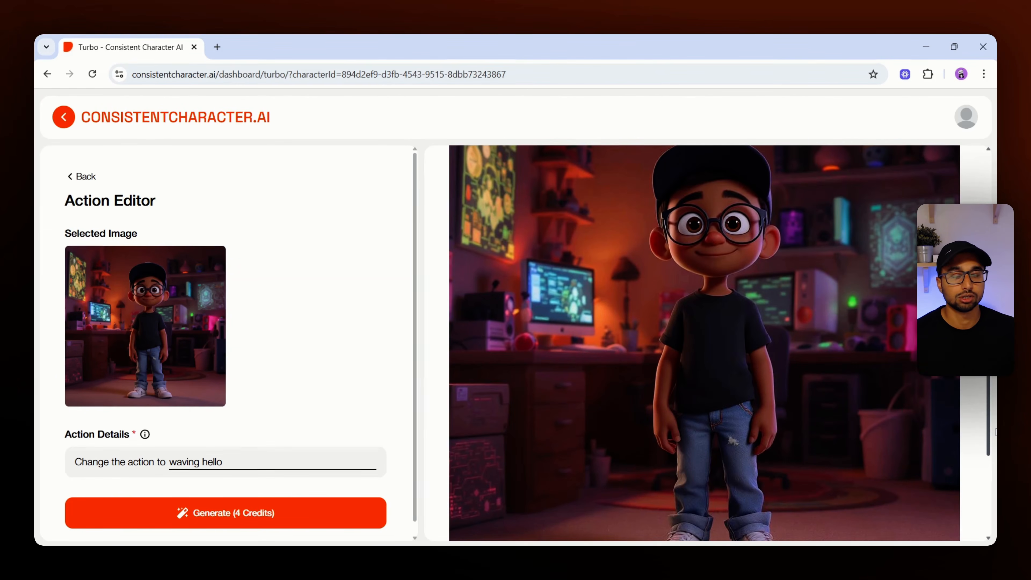
pyautogui.scroll(-5, 996, 430)
pyautogui.scroll(5, 996, 430)
pyautogui.scroll(10, 991, 431)
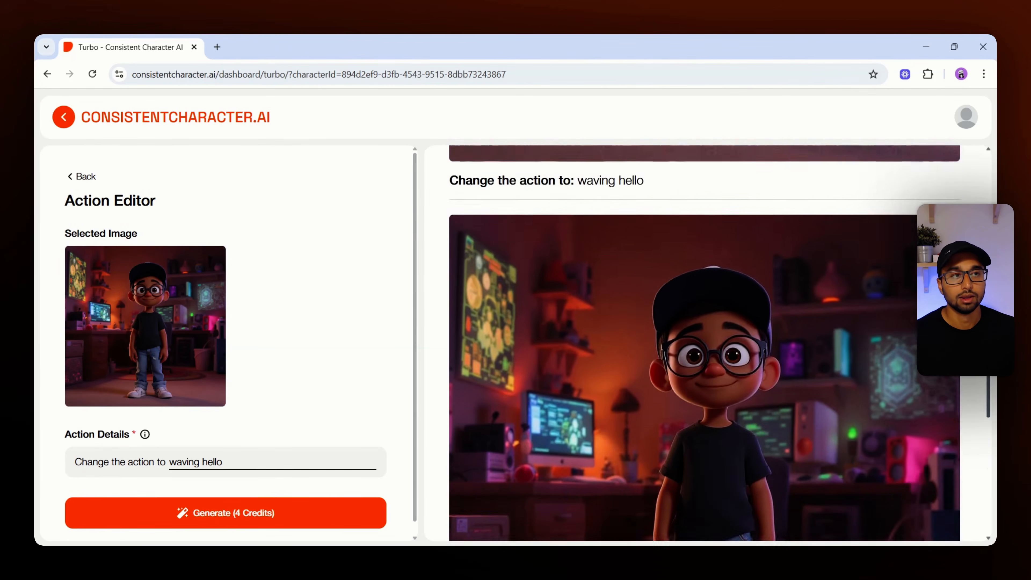
pyautogui.scroll(2, 727, 325)
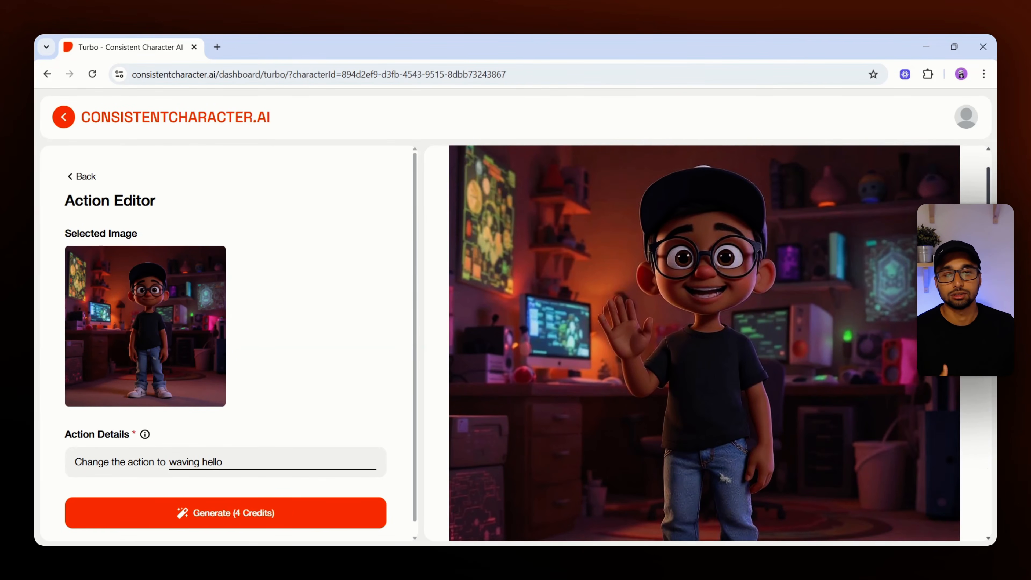
pyautogui.moveTo(727, 207)
pyautogui.scroll(1, 631, 373)
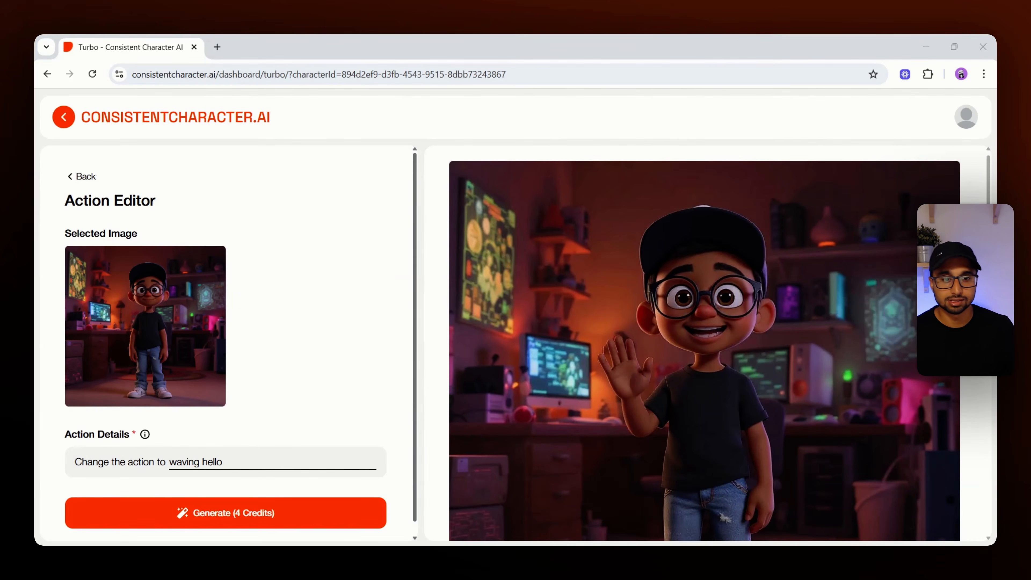
# Review the editing options on the waving image at an enlarged page zoom and open it in the Outfit Editor.
pyautogui.moveTo(667, 419)
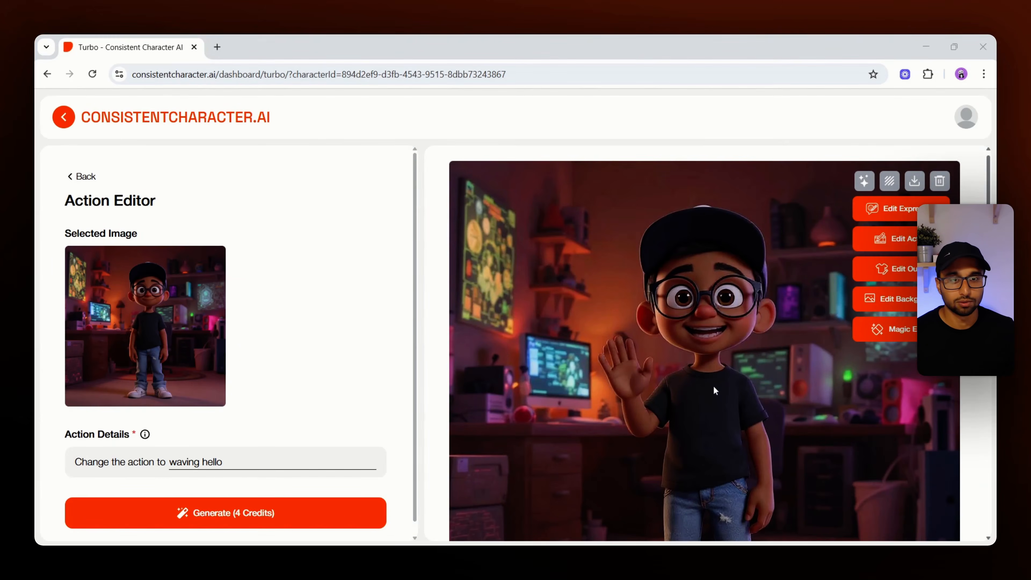
pyautogui.hotkey('ctrl', '+')
pyautogui.hotkey('ctrl', '+')
pyautogui.hotkey('ctrl', '+')
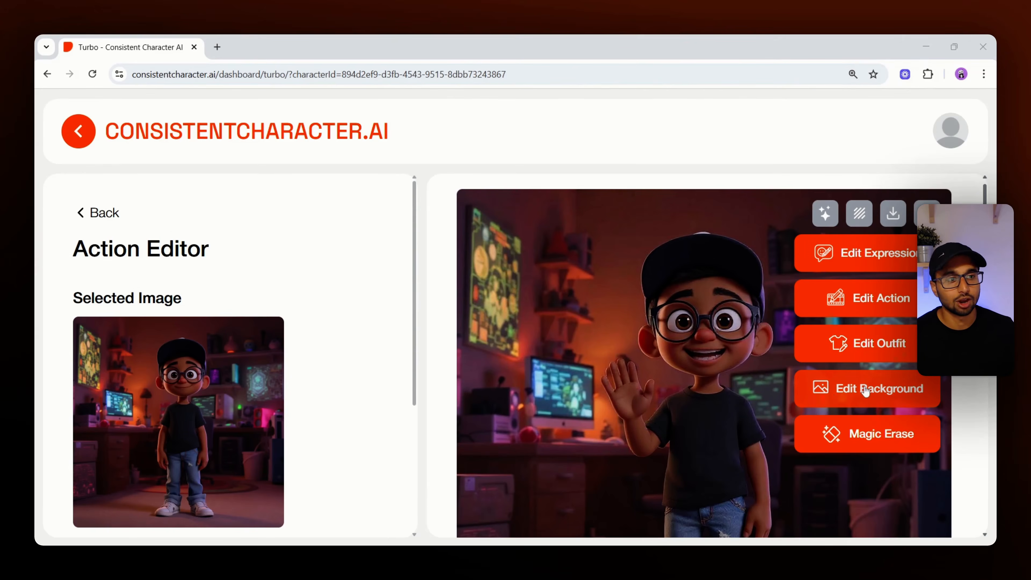
pyautogui.hotkey('ctrl', '-')
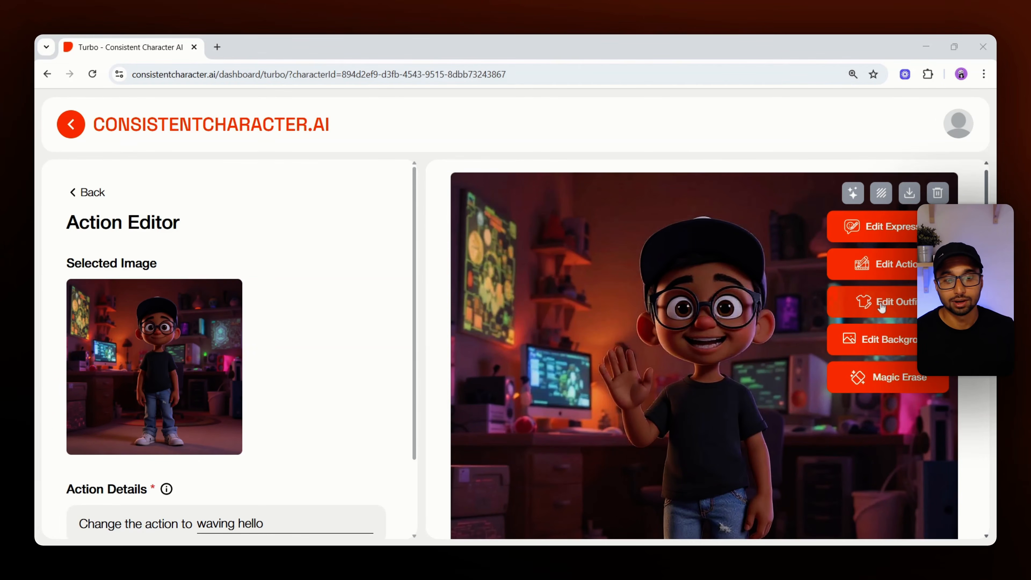
pyautogui.click(882, 307)
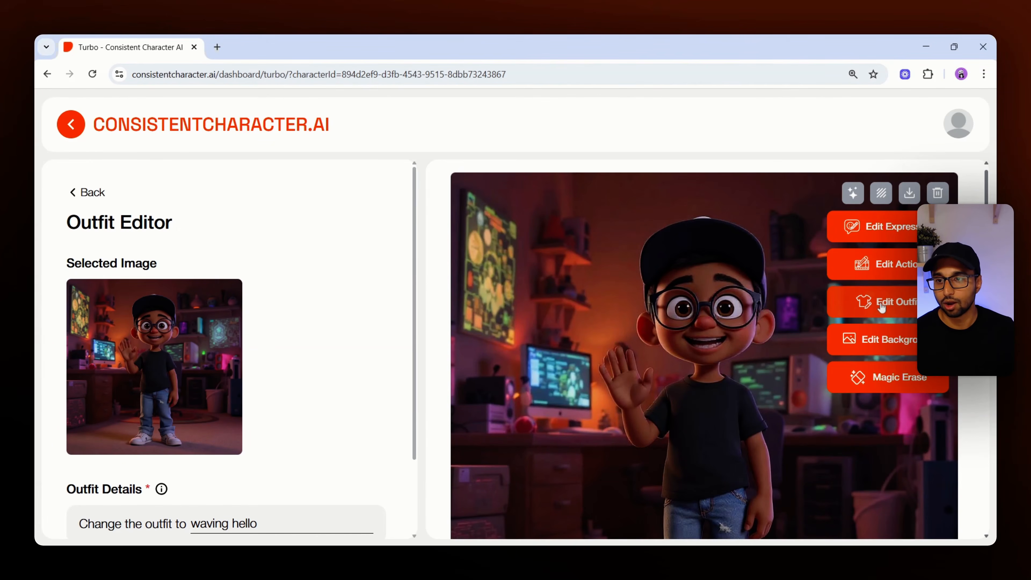
pyautogui.hotkey('ctrl', '-')
pyautogui.hotkey('ctrl', '-')
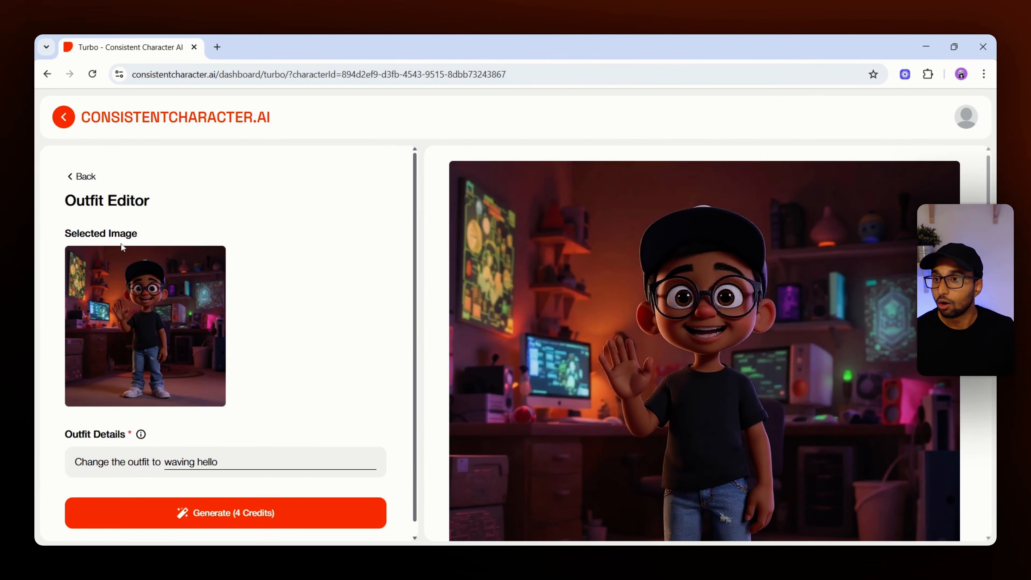
# Replace the outfit details with "a blue hoodie and a yellow NY cap" and generate the new outfit.
pyautogui.moveTo(696, 285)
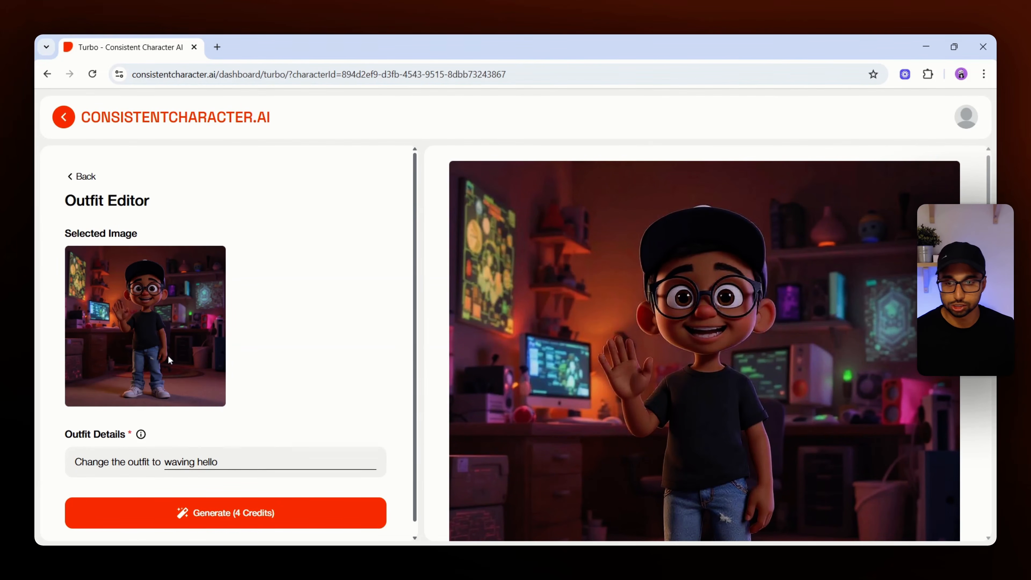
pyautogui.moveTo(141, 436)
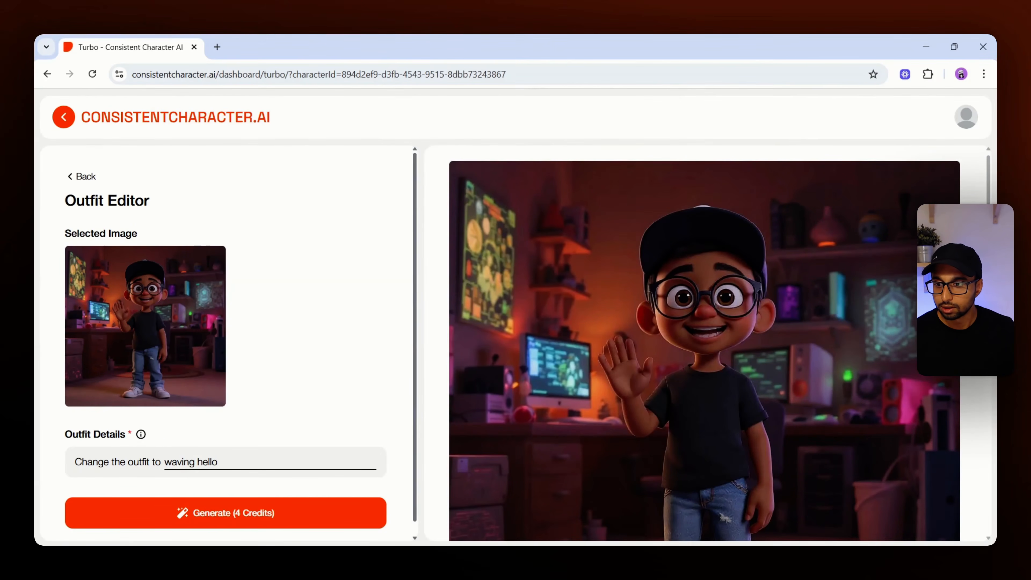
pyautogui.moveTo(75, 462); pyautogui.dragTo(164, 462)
pyautogui.click(224, 462)
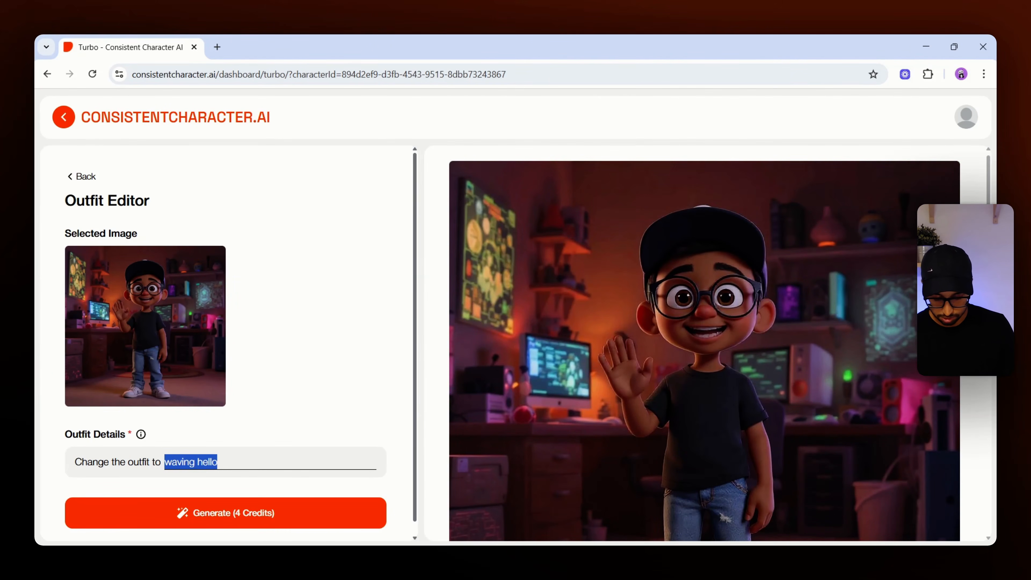
pyautogui.write('a blue hoodie and a NY')
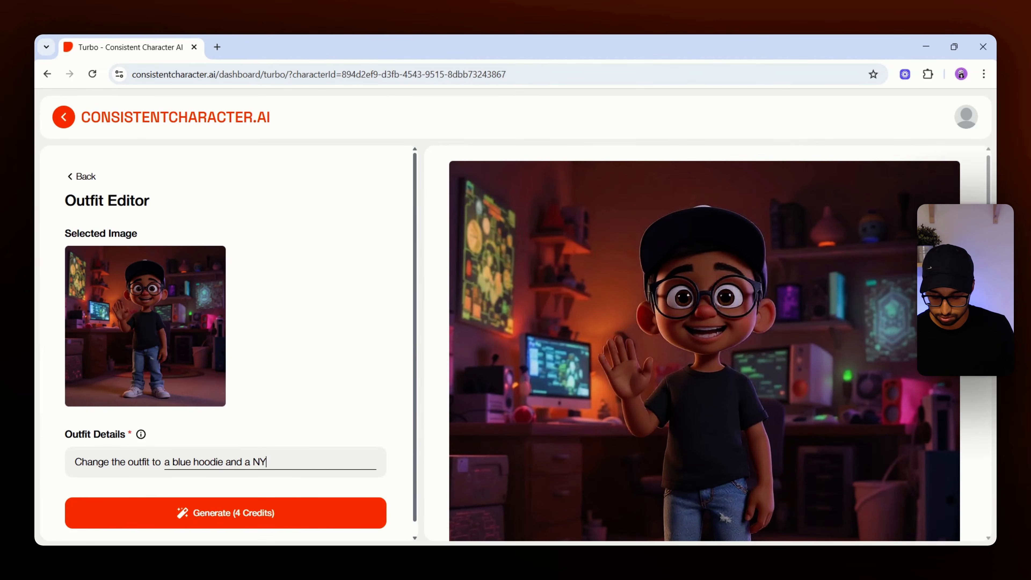
pyautogui.write(' cap')
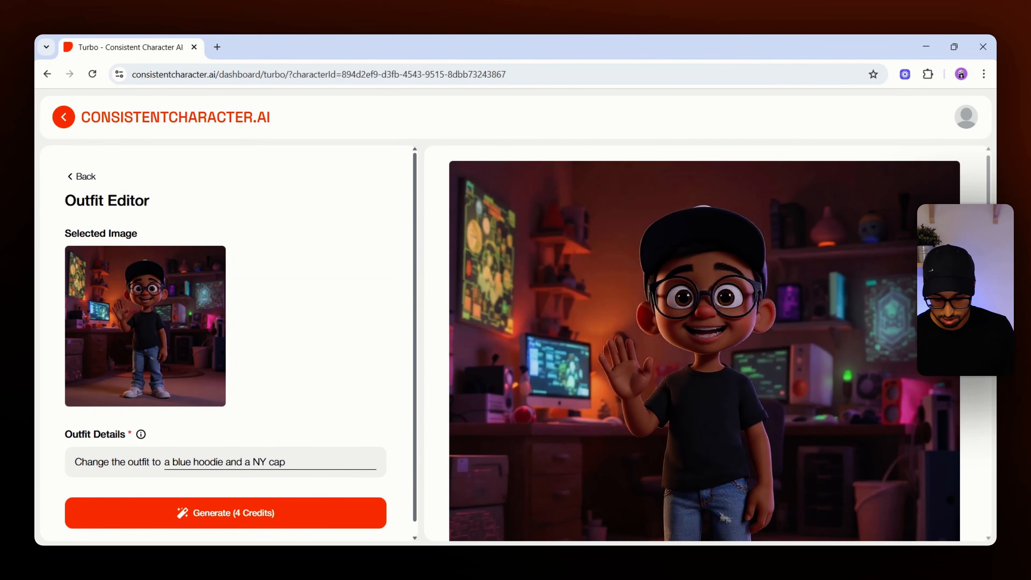
pyautogui.write('yellow')
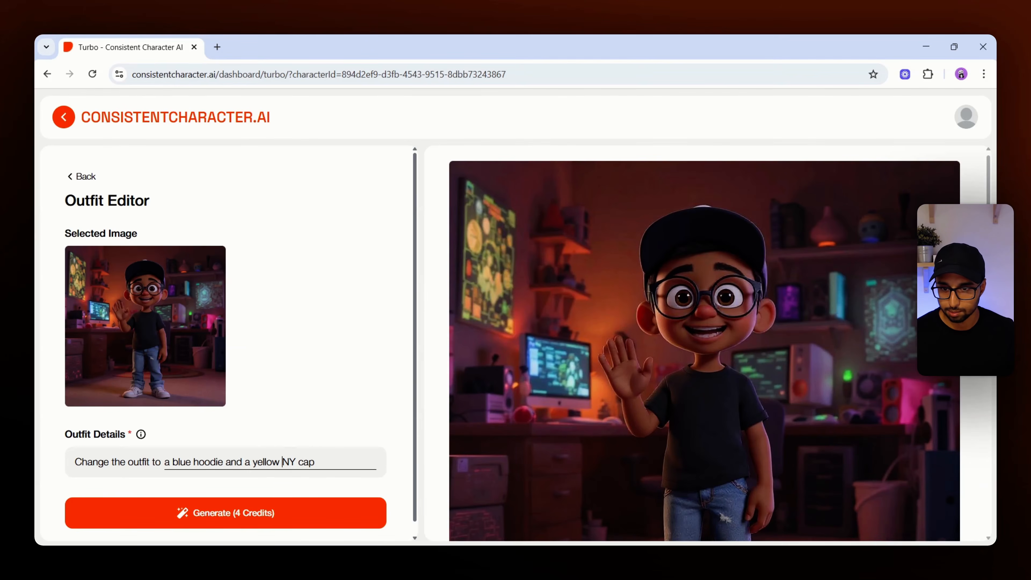
pyautogui.click(250, 522)
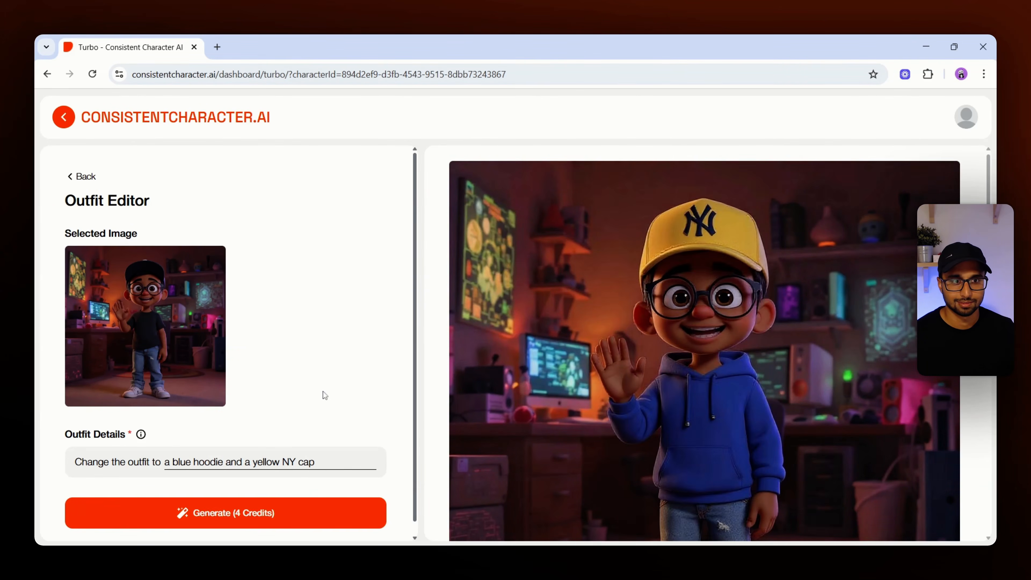
# Examine the cap, hoodie and caption of the new outfit image and compare them with the earlier images.
pyautogui.scroll(-2, 704, 343)
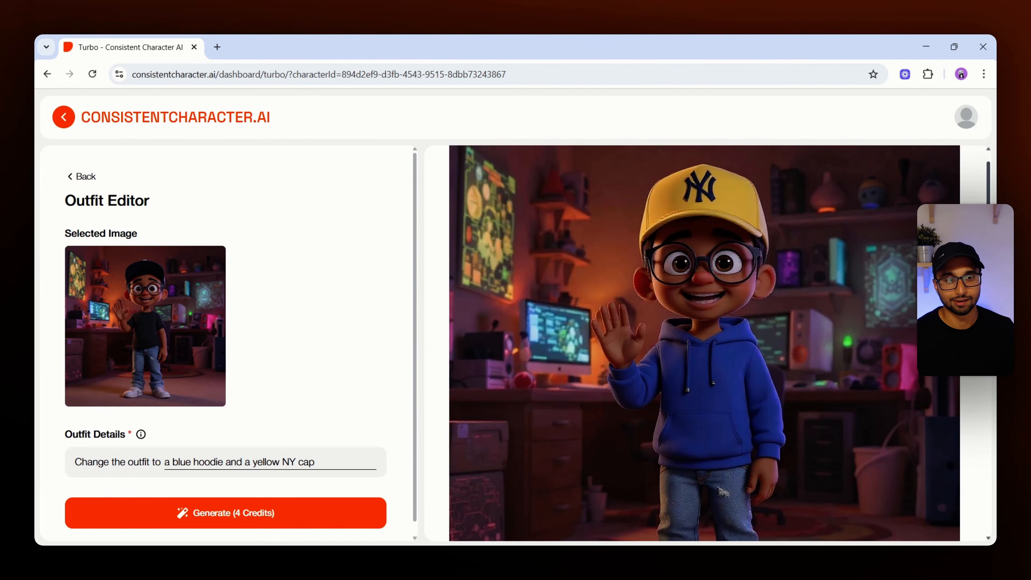
pyautogui.moveTo(703, 201)
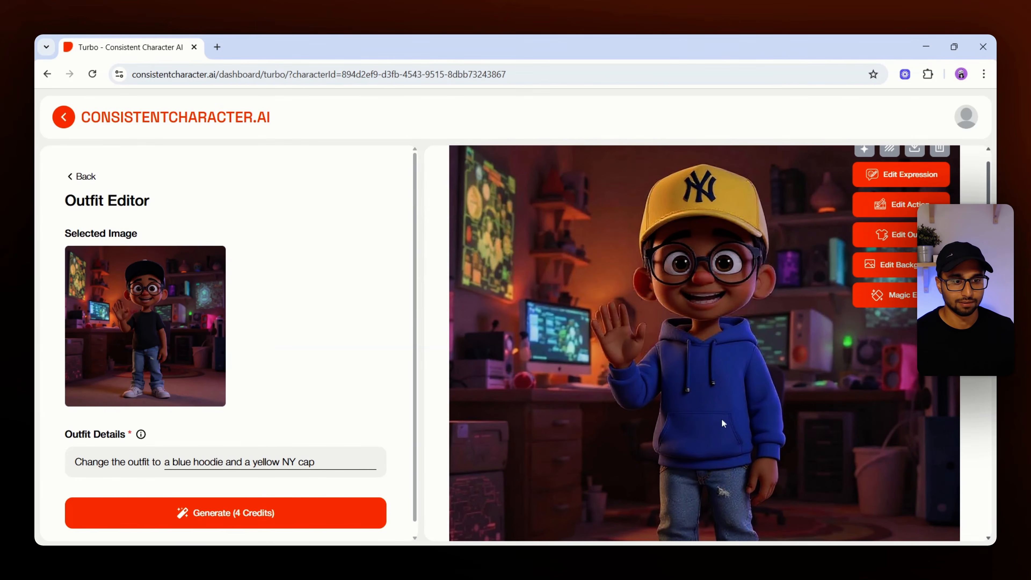
pyautogui.scroll(-3, 722, 423)
pyautogui.scroll(3, 722, 423)
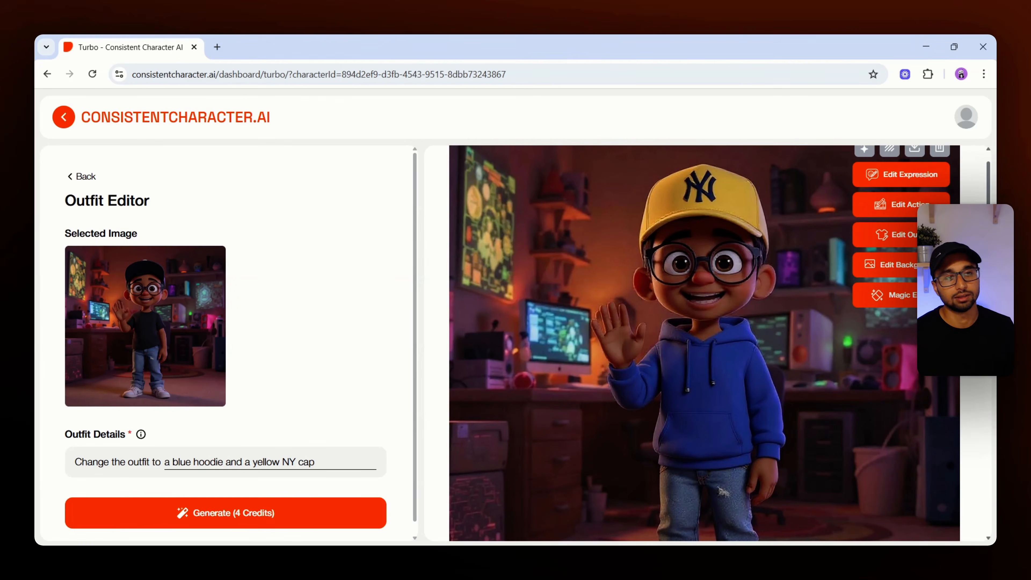
pyautogui.scroll(-10, 941, 191)
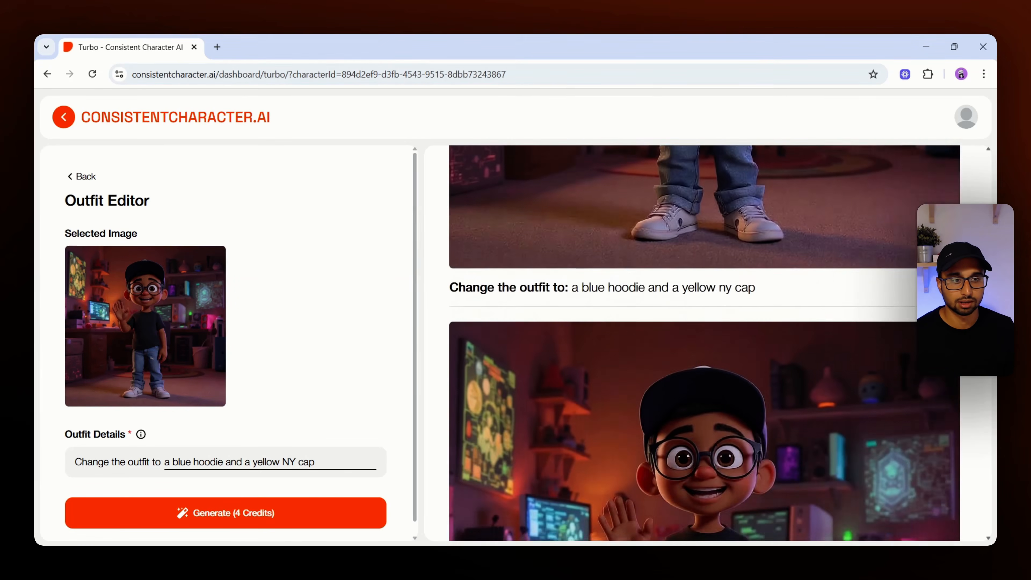
pyautogui.scroll(-20, 991, 436)
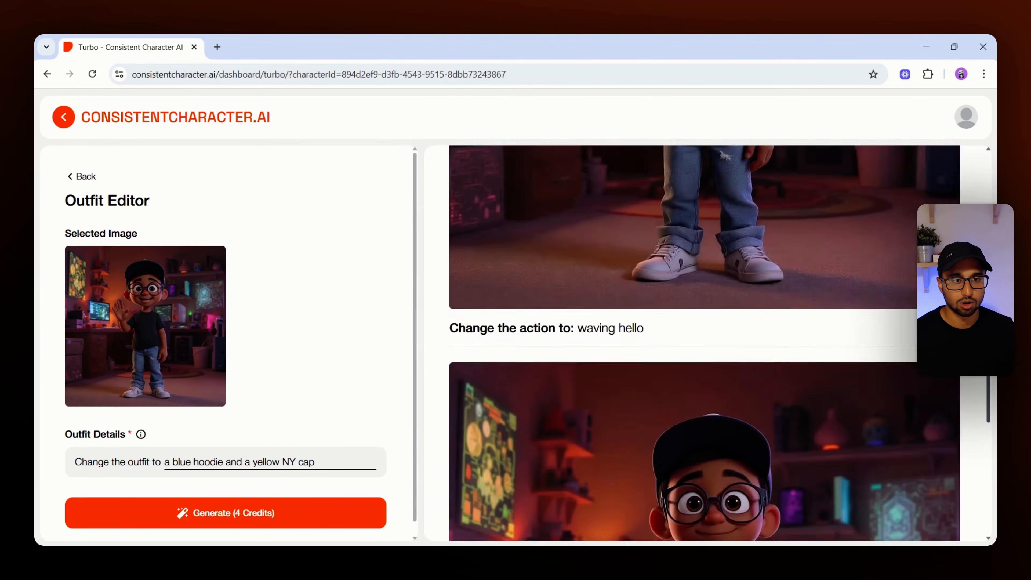
# Open the original standing image for expression editing and generate it with the face expression "surprised with a wow expression".
pyautogui.moveTo(990, 433)
pyautogui.mouseDown()
pyautogui.moveTo(990, 331)
pyautogui.moveTo(990, 425)
pyautogui.mouseUp()
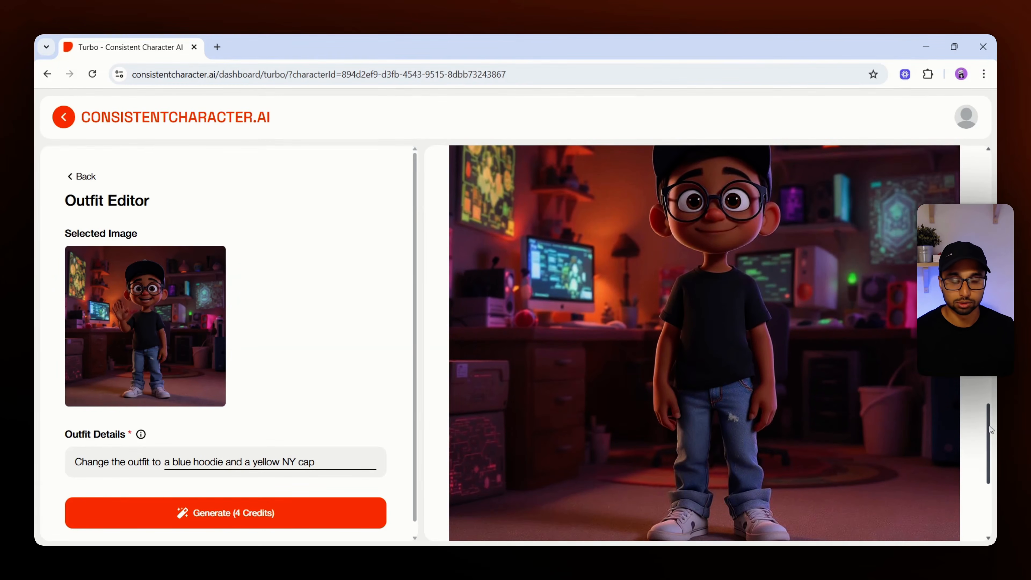
pyautogui.scroll(1, 765, 403)
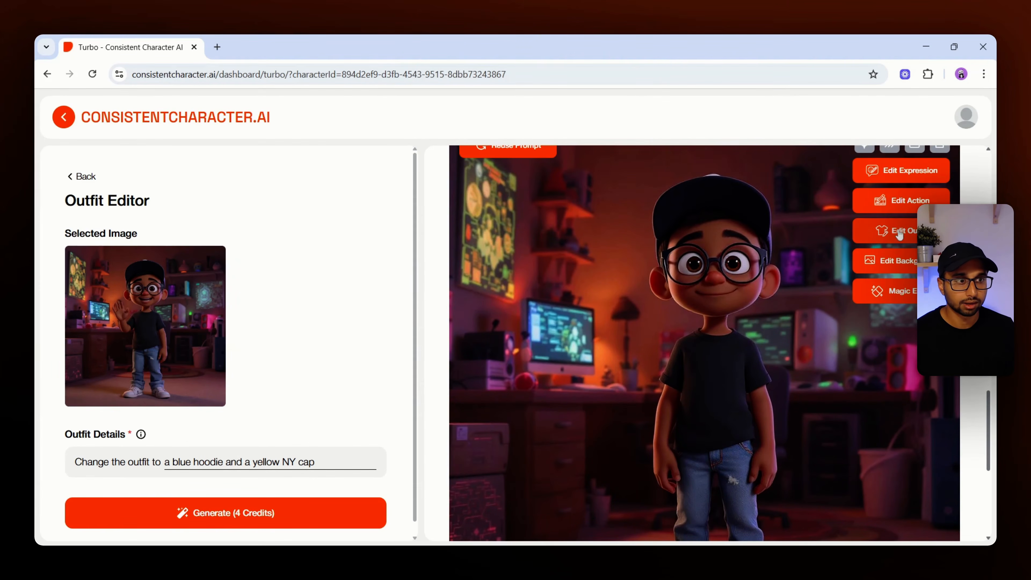
pyautogui.click(902, 175)
pyautogui.click(325, 462)
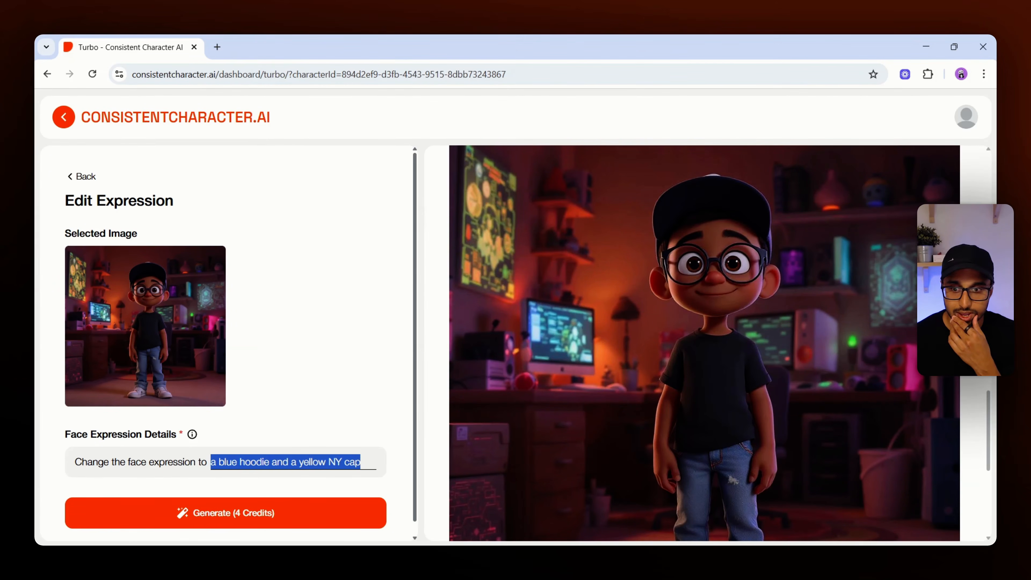
pyautogui.write('surprised with a wow expression')
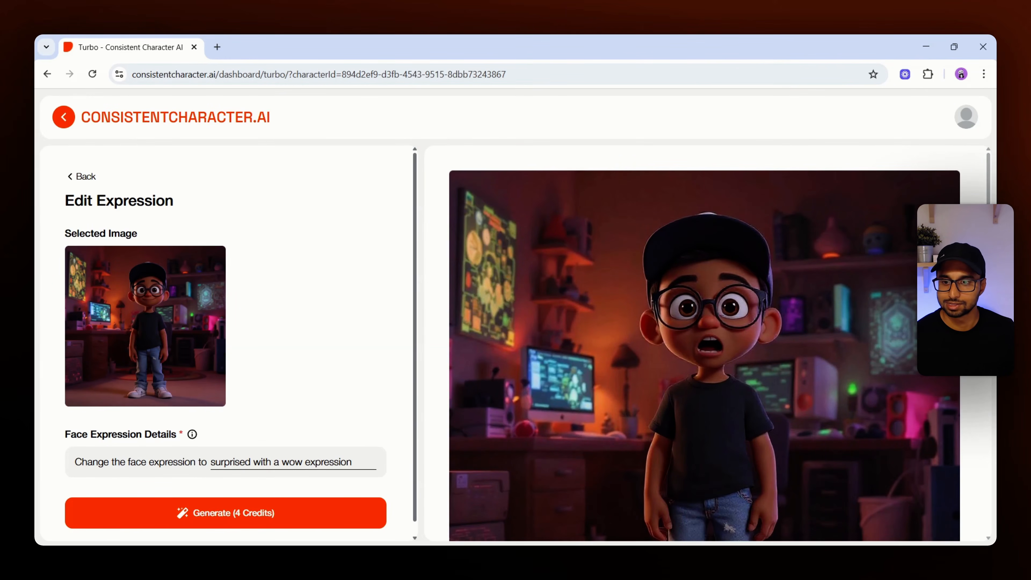
# Compare the boy's face in the newly generated image with the wording of the face expression details.
pyautogui.moveTo(210, 463); pyautogui.dragTo(354, 462)
pyautogui.click(357, 462)
pyautogui.moveTo(724, 384)
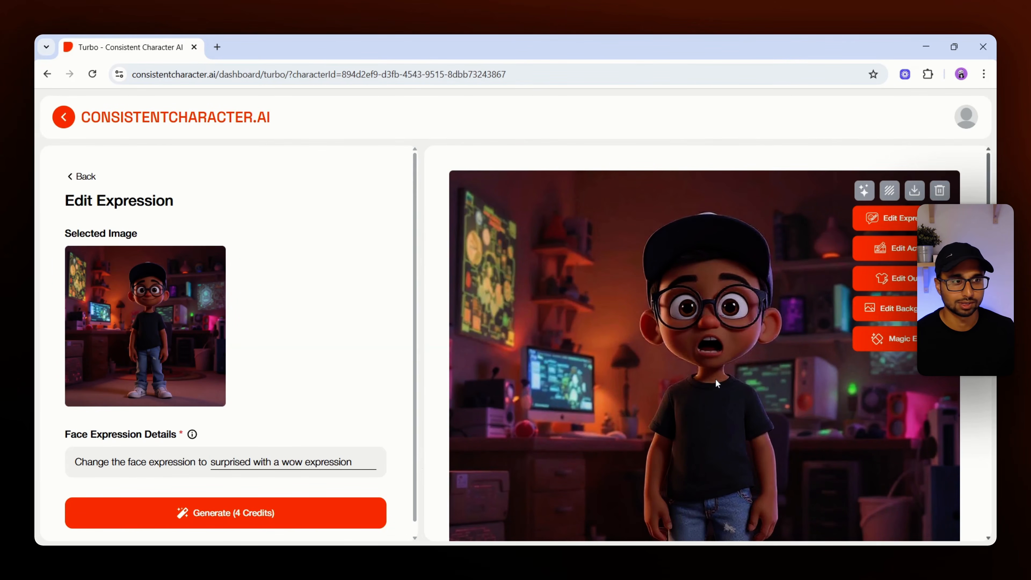
pyautogui.moveTo(990, 186); pyautogui.dragTo(991, 193)
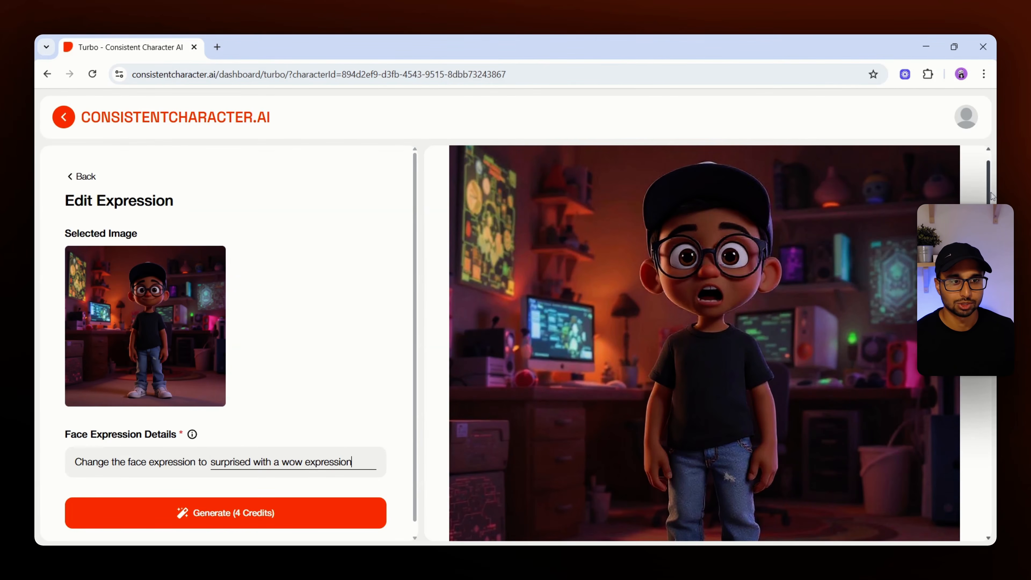
# Check the surprised face in the new image and shorten the face expression details to "surprised".
pyautogui.moveTo(718, 254)
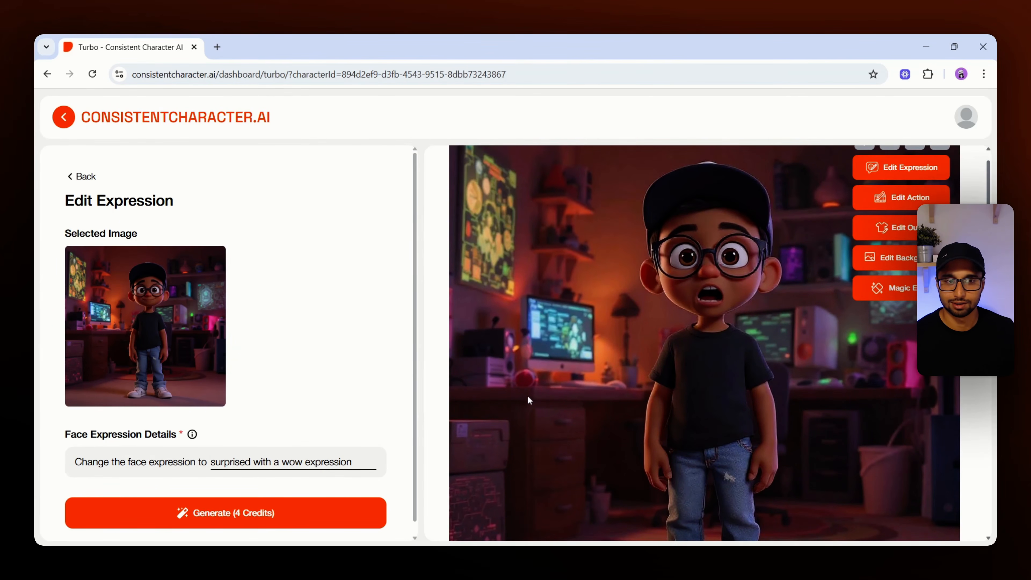
pyautogui.scroll(1, 567, 387)
pyautogui.scroll(-2, 567, 388)
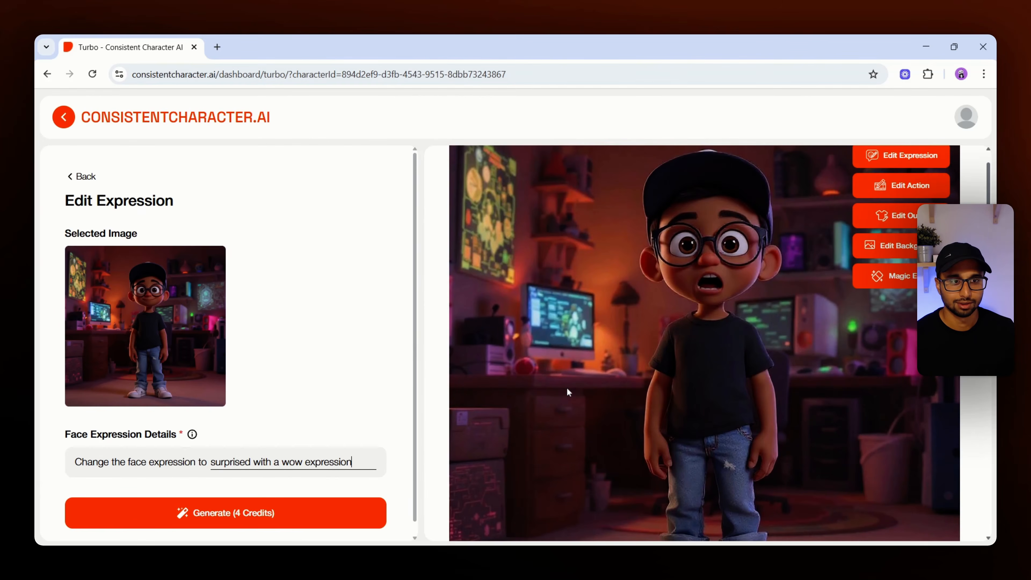
pyautogui.moveTo(627, 408)
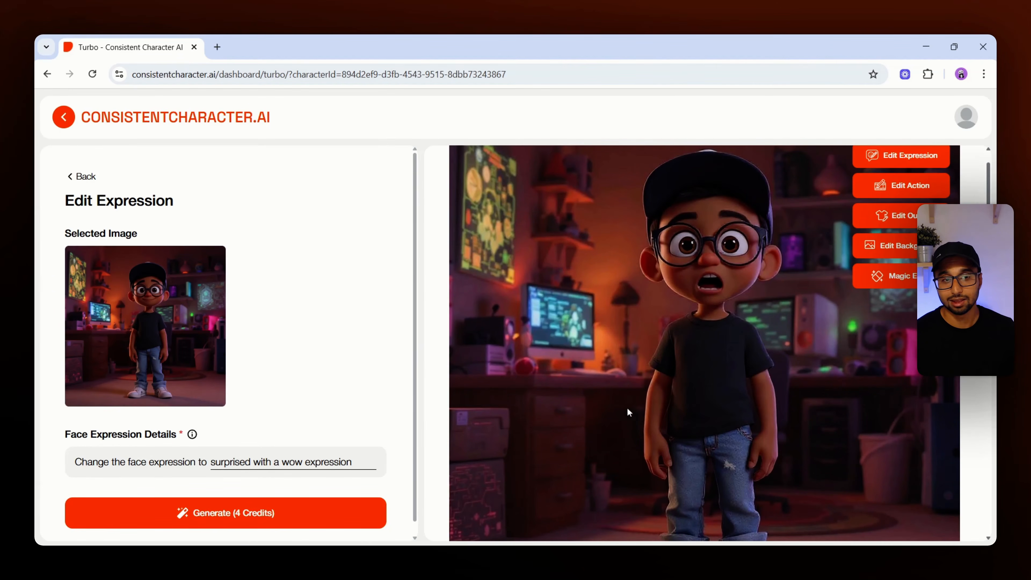
pyautogui.scroll(1, 724, 400)
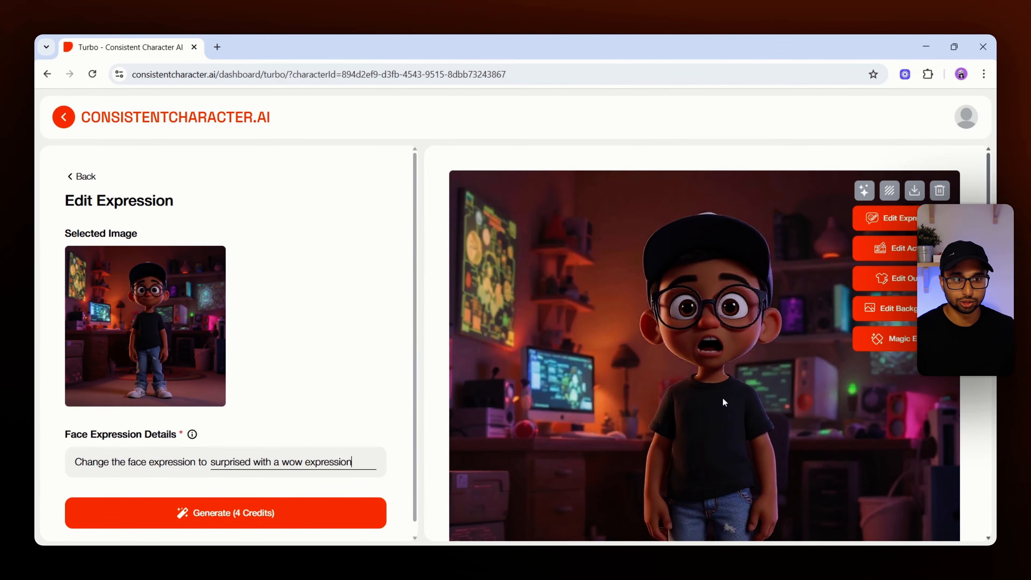
pyautogui.scroll(-1, 721, 398)
pyautogui.moveTo(357, 459); pyautogui.dragTo(251, 462)
pyautogui.press('BackSpace')
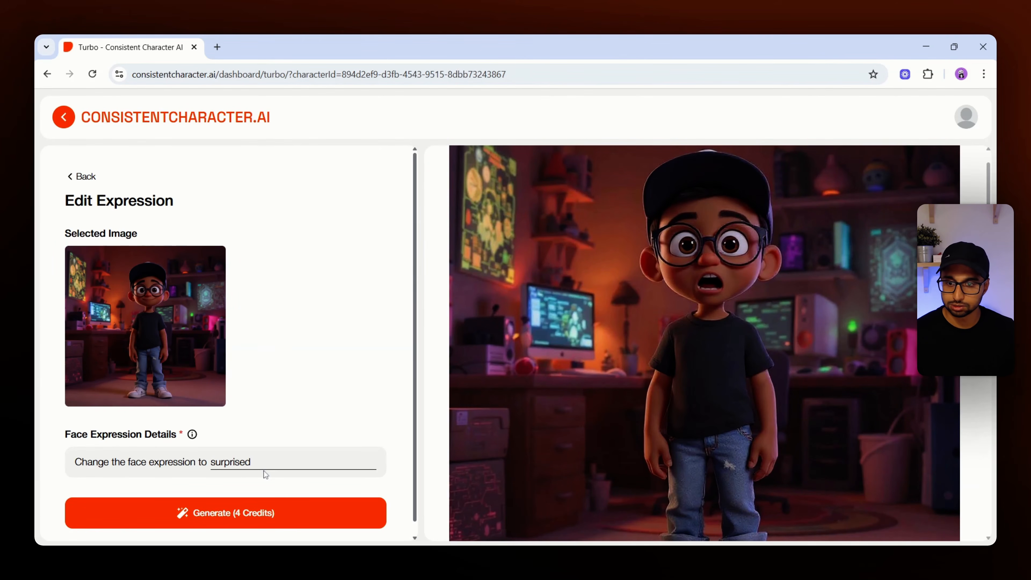
# Open the surprised image for action editing and generate it with the action "surprised expression and showing a thumbs up".
pyautogui.moveTo(726, 372)
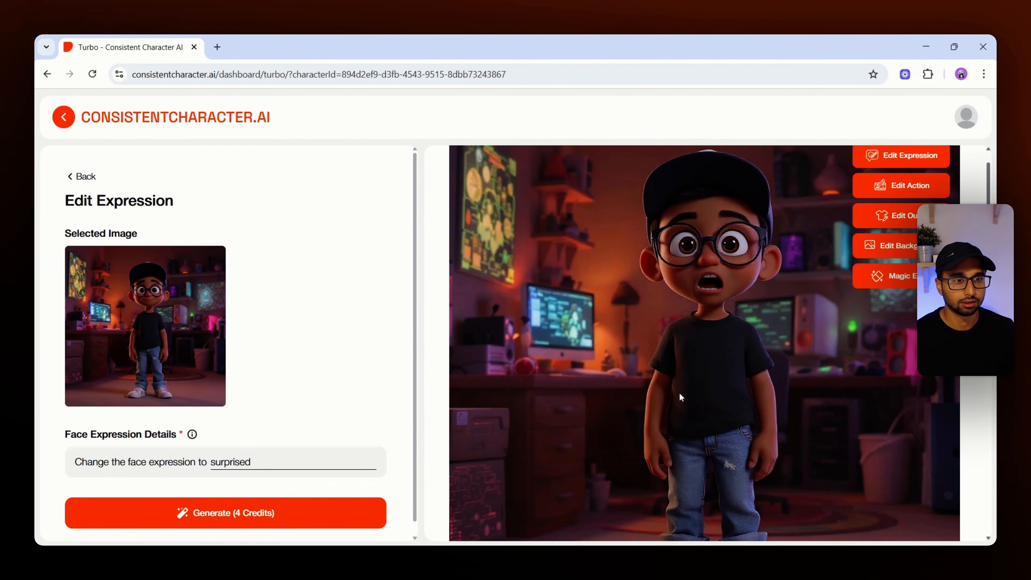
pyautogui.scroll(2, 679, 392)
pyautogui.scroll(-2, 715, 388)
pyautogui.scroll(2, 764, 380)
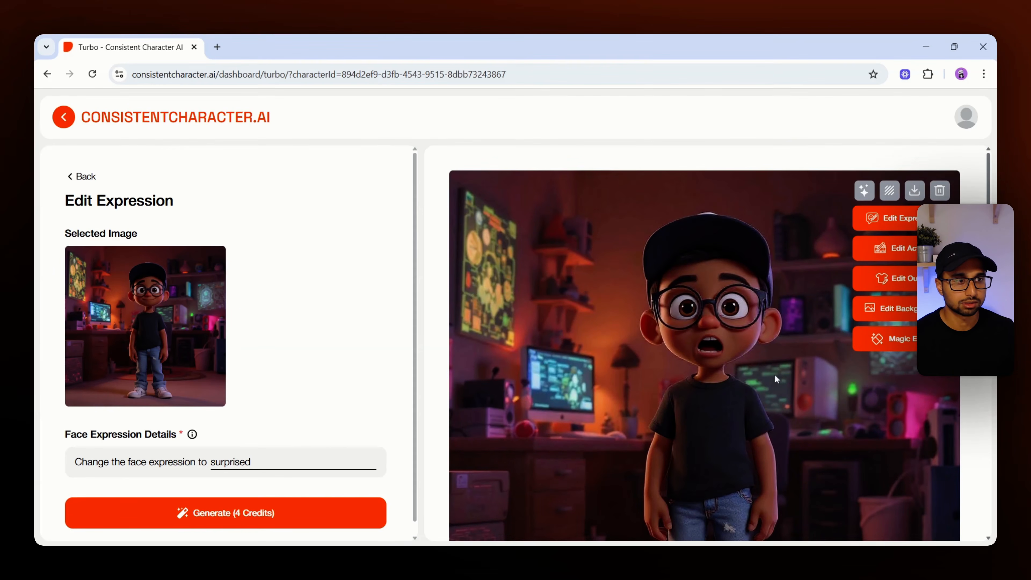
pyautogui.click(899, 228)
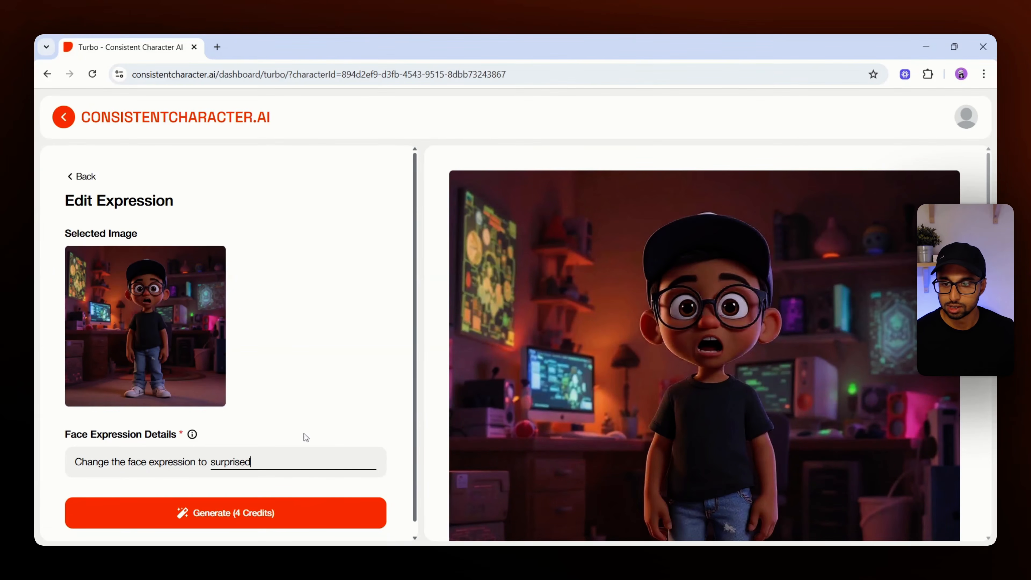
pyautogui.write('expression with')
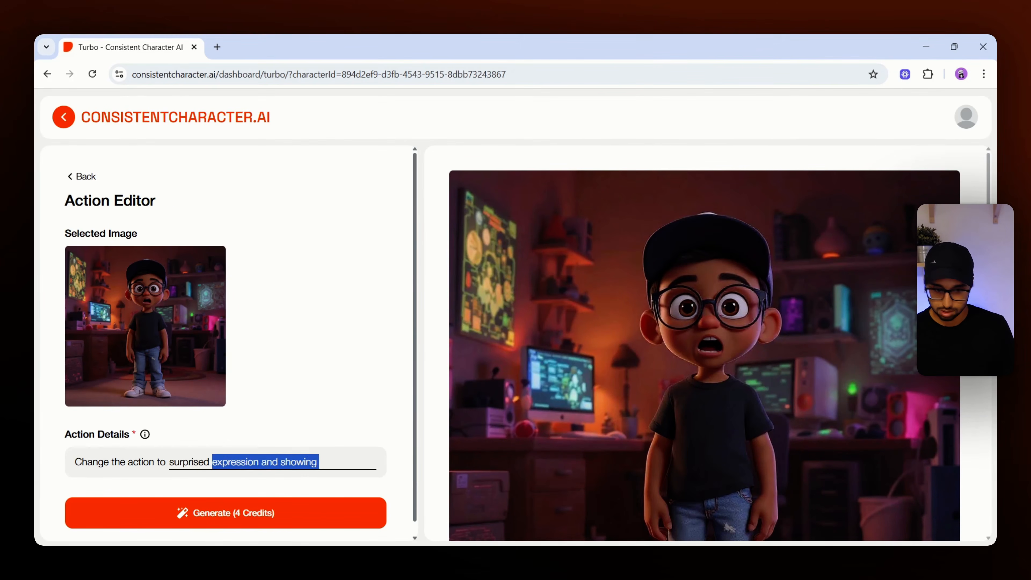
pyautogui.press('Right')
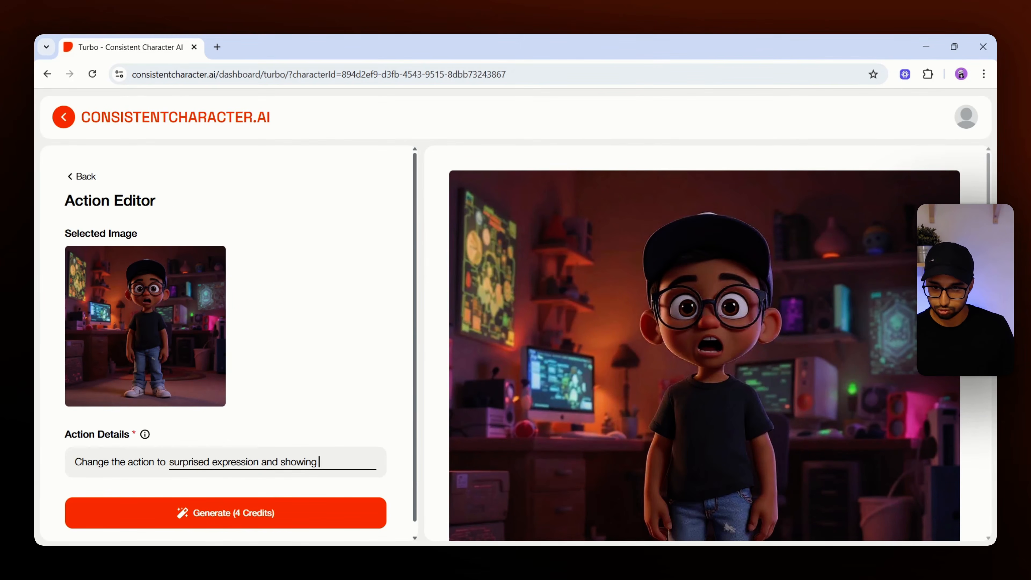
pyautogui.write('a thumbs up')
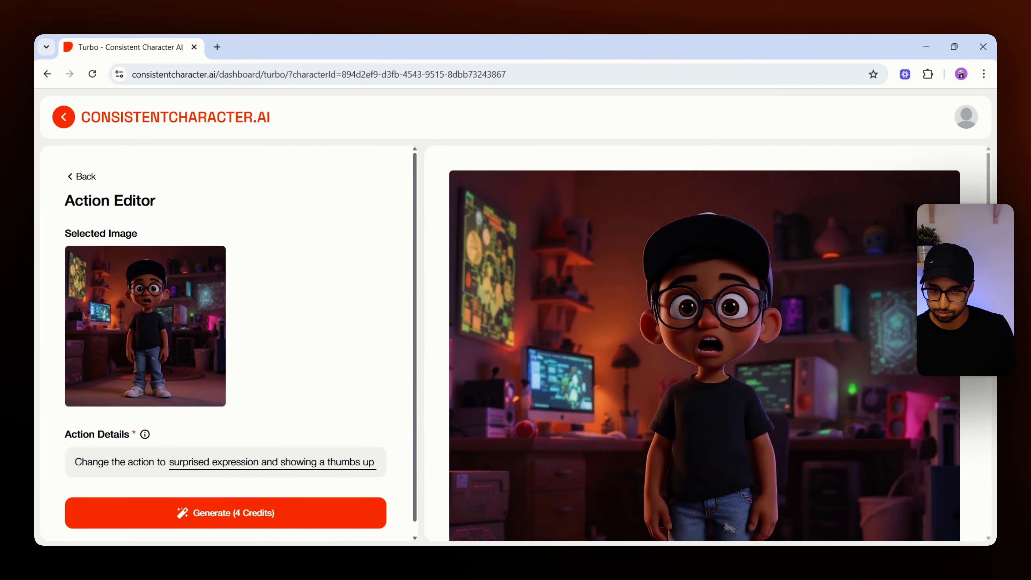
pyautogui.click(218, 515)
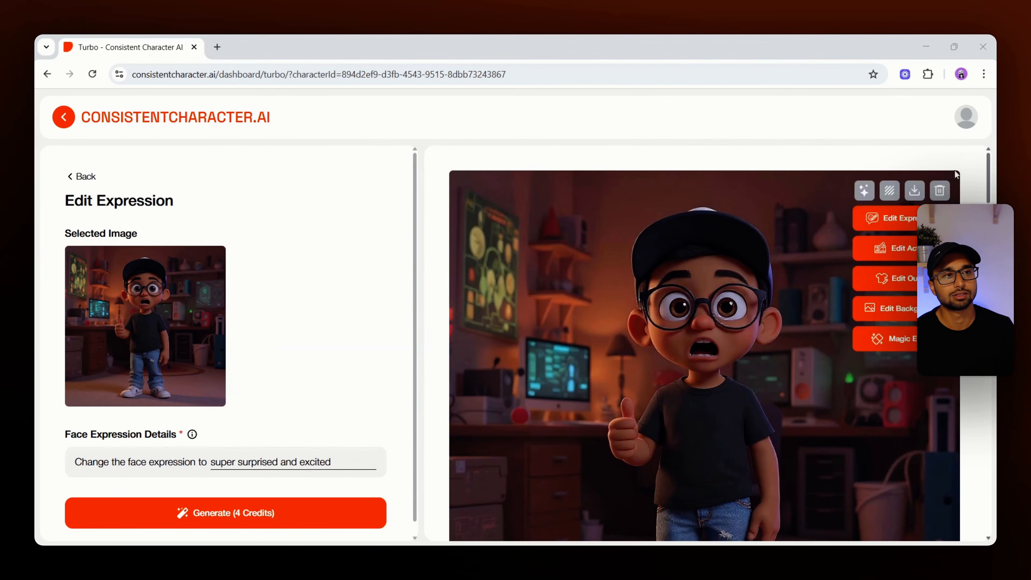
# Open the original smiling standing image for action editing and generate it with the action "sitting at the desk and working on his Macbook".
pyautogui.scroll(-8, 704, 343)
pyautogui.moveTo(990, 228); pyautogui.dragTo(990, 472)
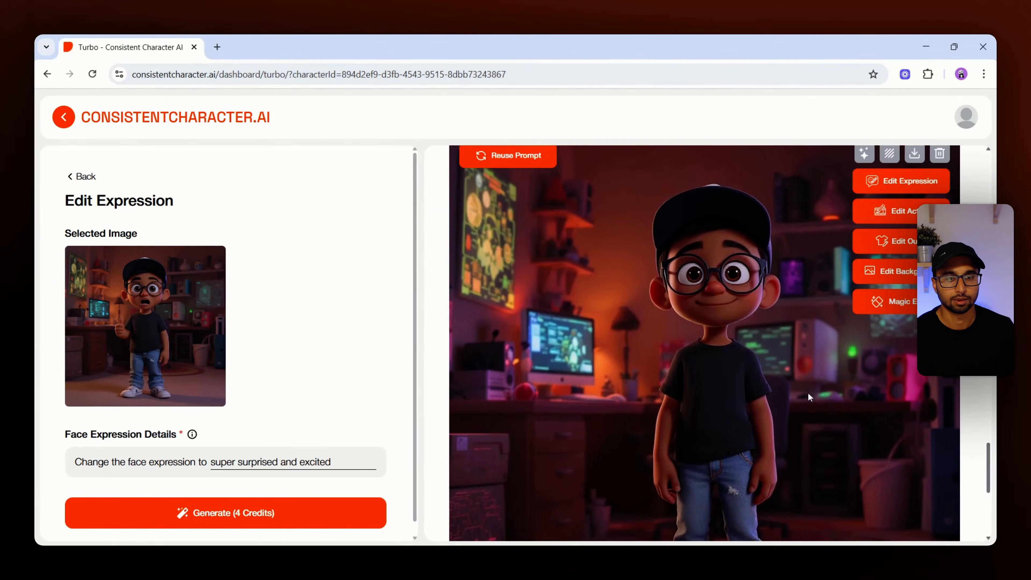
pyautogui.scroll(1, 809, 392)
pyautogui.scroll(-1, 805, 393)
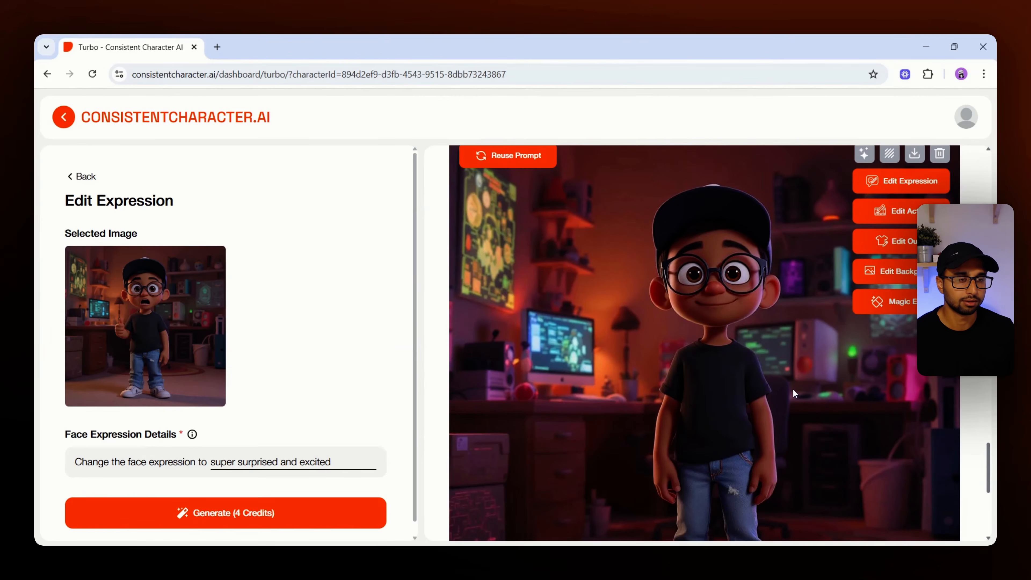
pyautogui.click(893, 213)
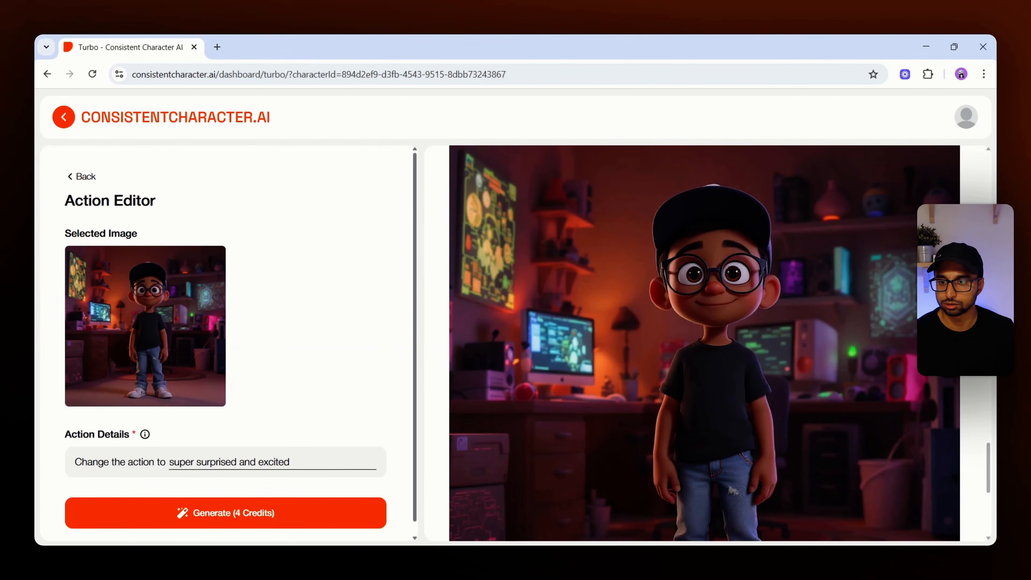
pyautogui.moveTo(290, 462); pyautogui.dragTo(169, 463)
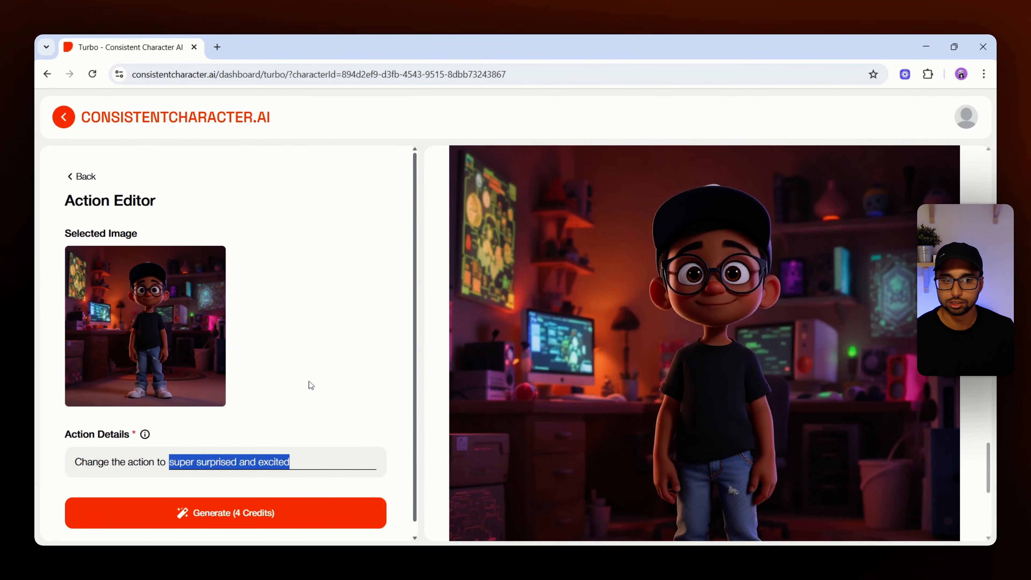
pyautogui.scroll(-2, 674, 472)
pyautogui.write('sitting at the desk and working on his Macbook')
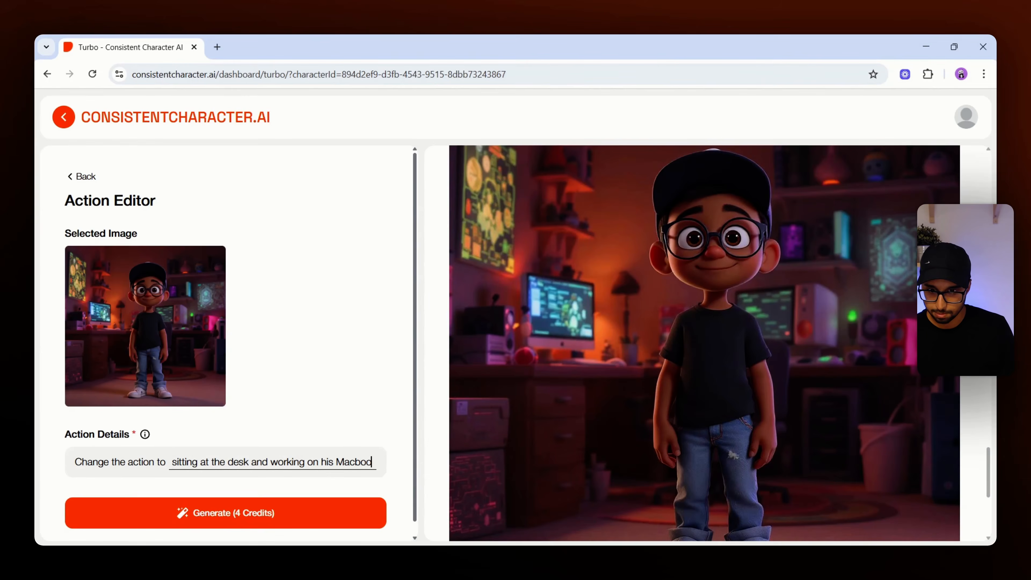
pyautogui.click(231, 513)
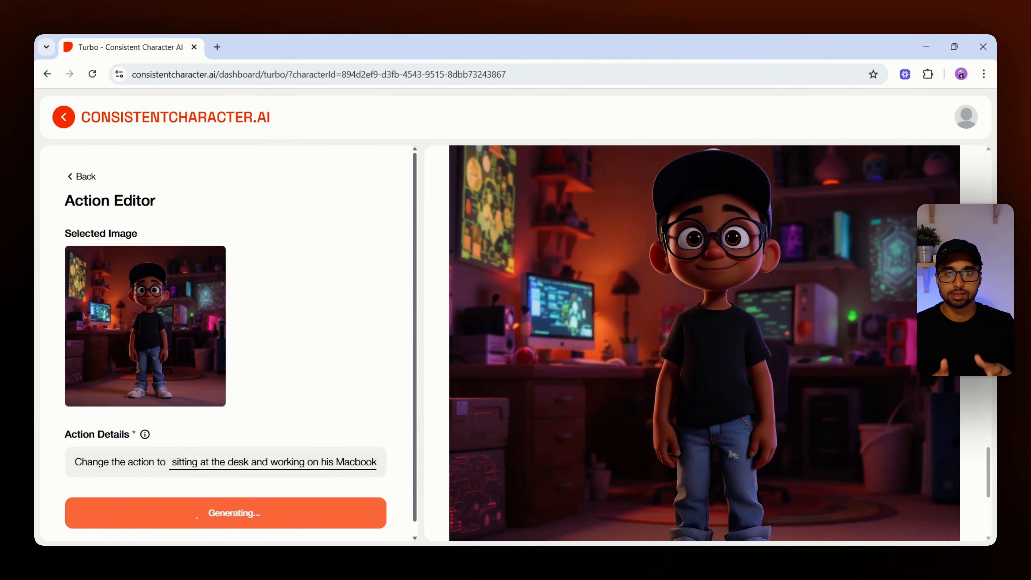
# Replace the action details with "he is building a tiny robot in his hi-tech garage" and generate the new image.
pyautogui.moveTo(652, 429)
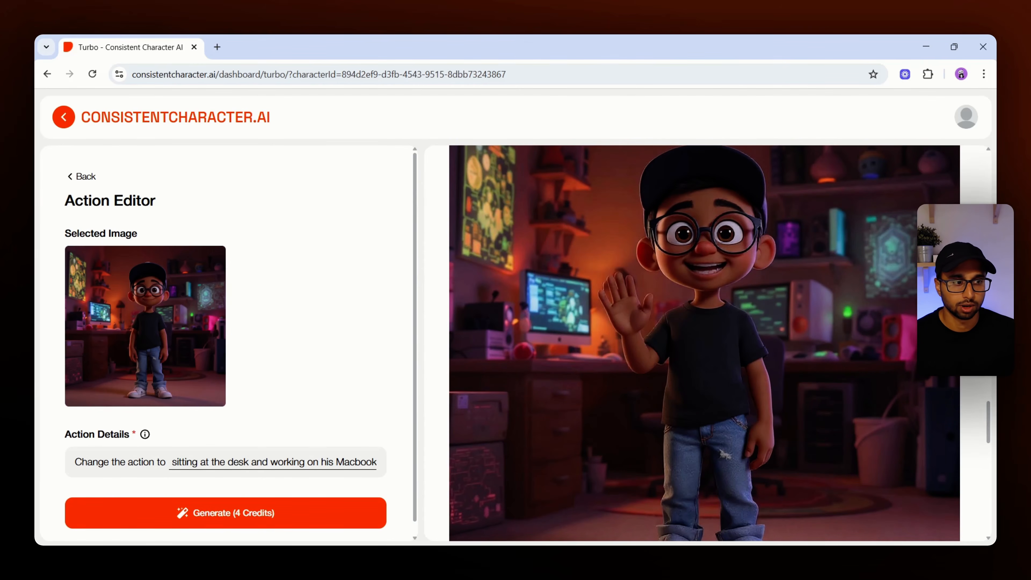
pyautogui.moveTo(990, 423); pyautogui.dragTo(994, 183)
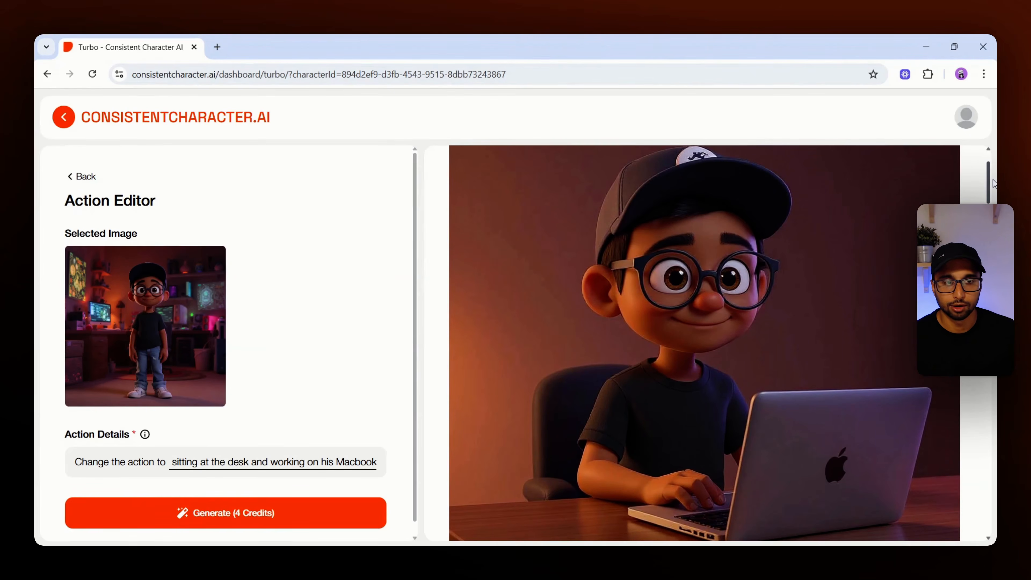
pyautogui.moveTo(690, 367)
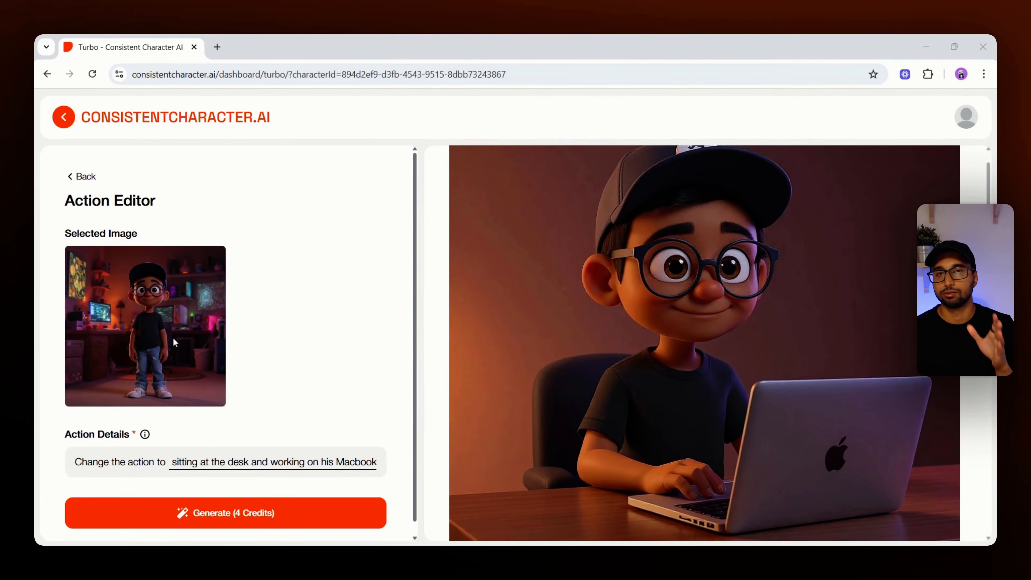
pyautogui.tripleClick(196, 459)
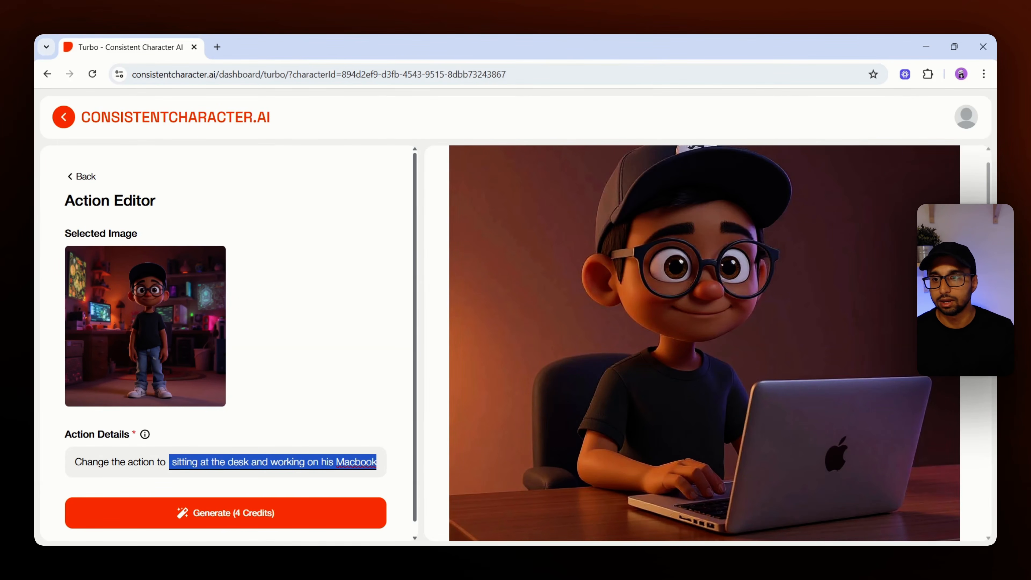
pyautogui.press('BackSpace')
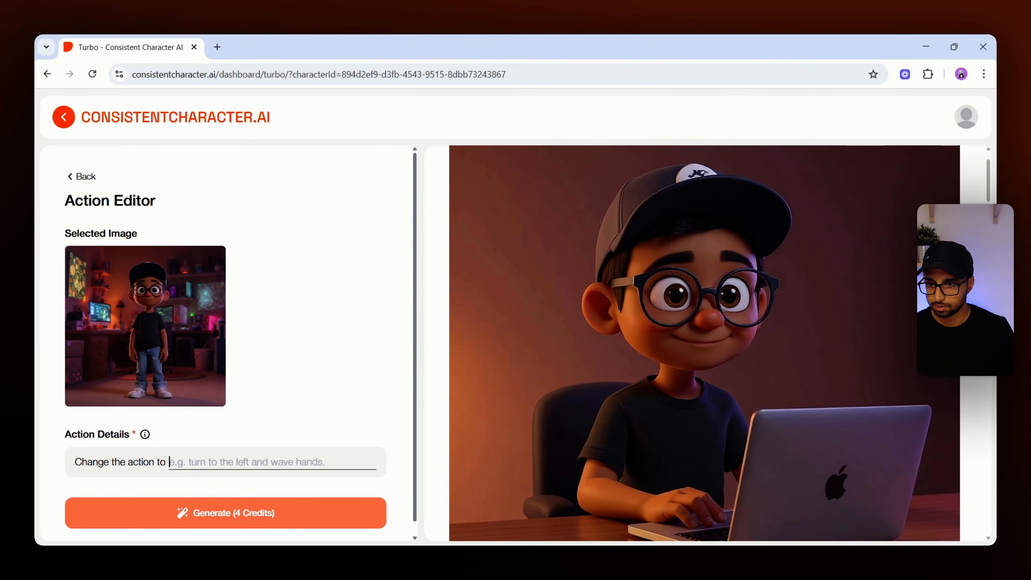
pyautogui.write('he')
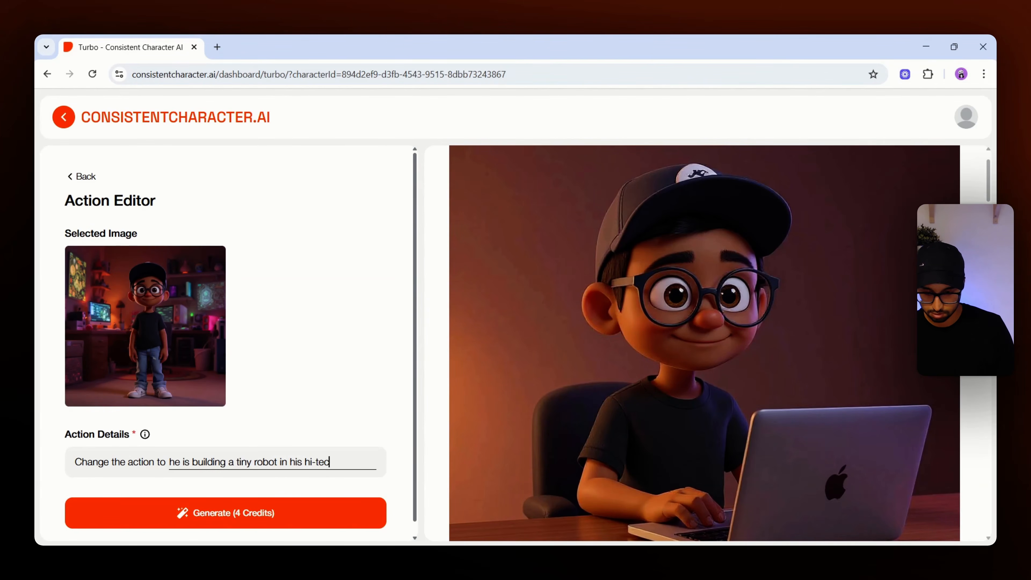
pyautogui.write('ge')
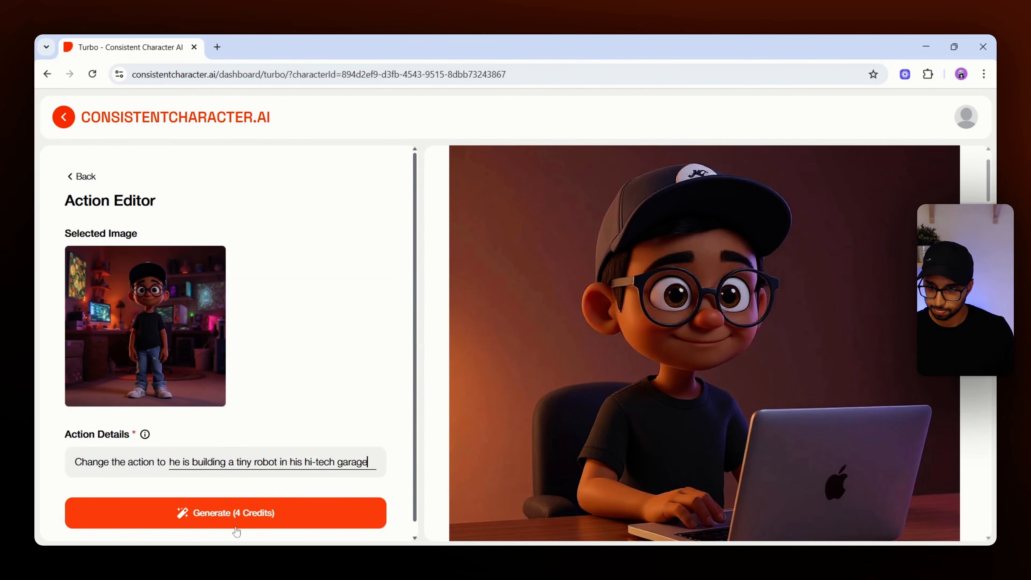
pyautogui.click(237, 525)
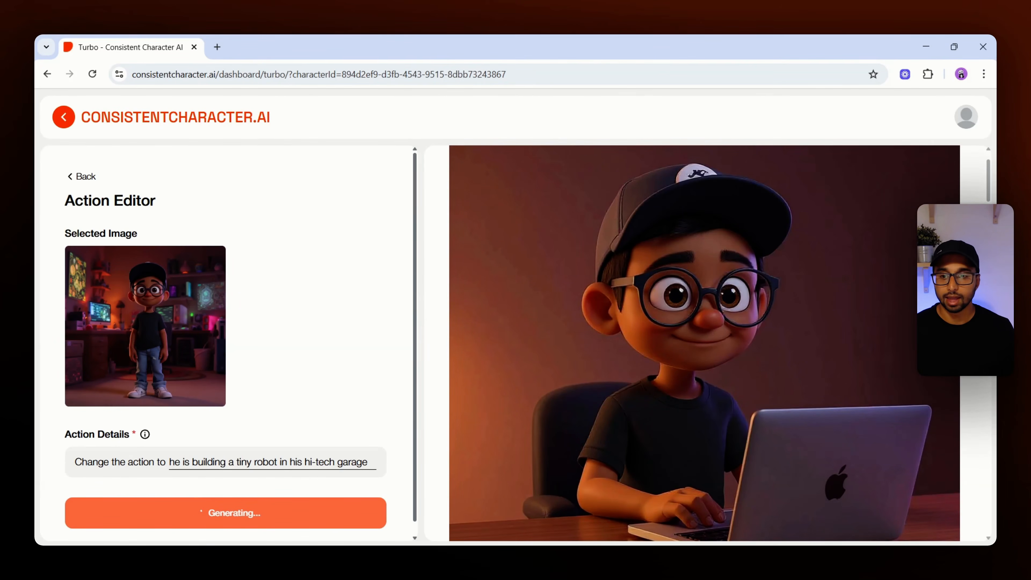
pyautogui.tripleClick(274, 462)
pyautogui.click(322, 409)
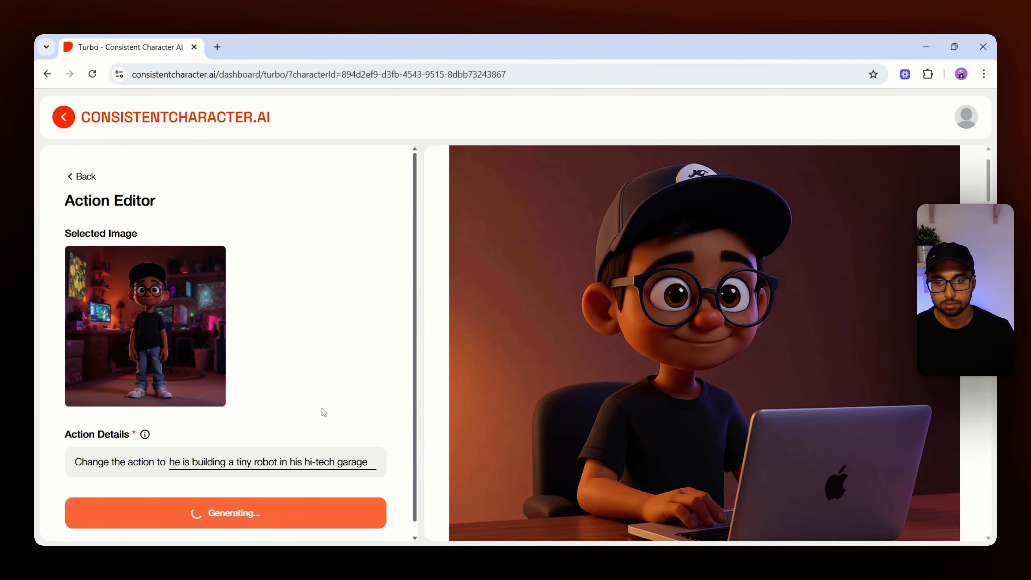
# Compare the tiny robot image with the earlier generated images and check the Upscale option on the laptop image.
pyautogui.scroll(-2, 771, 463)
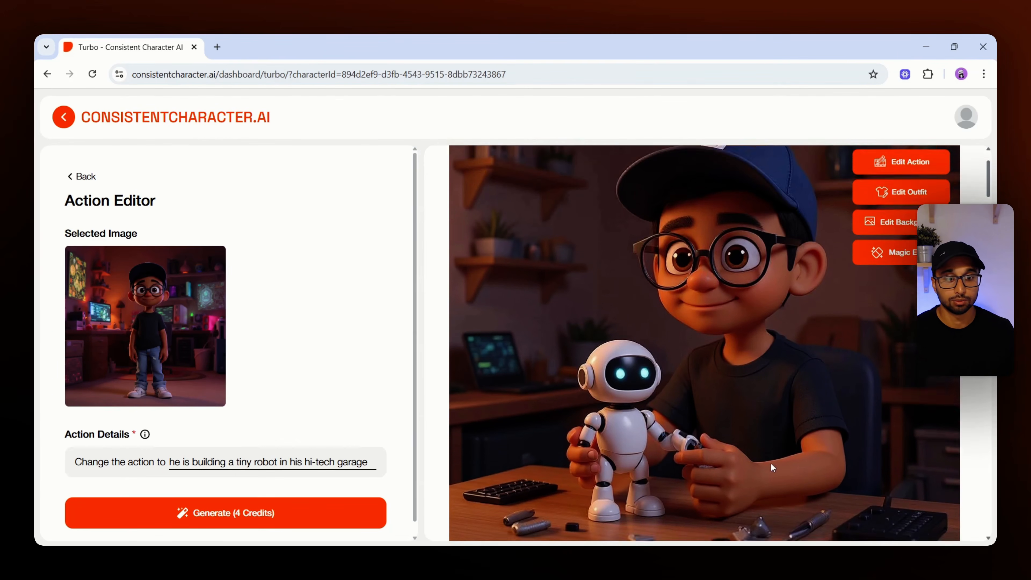
pyautogui.scroll(2, 767, 473)
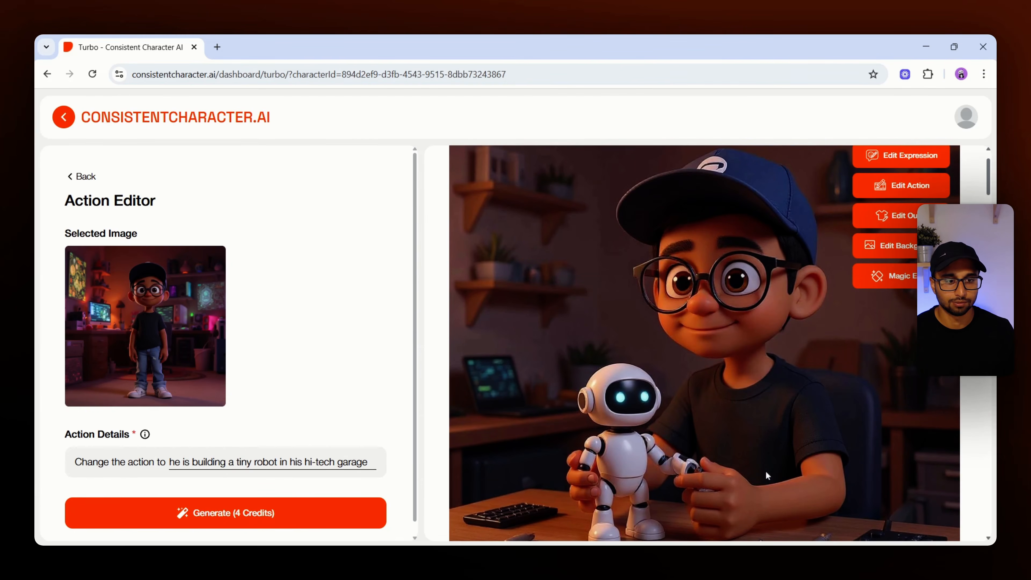
pyautogui.scroll(-10, 767, 471)
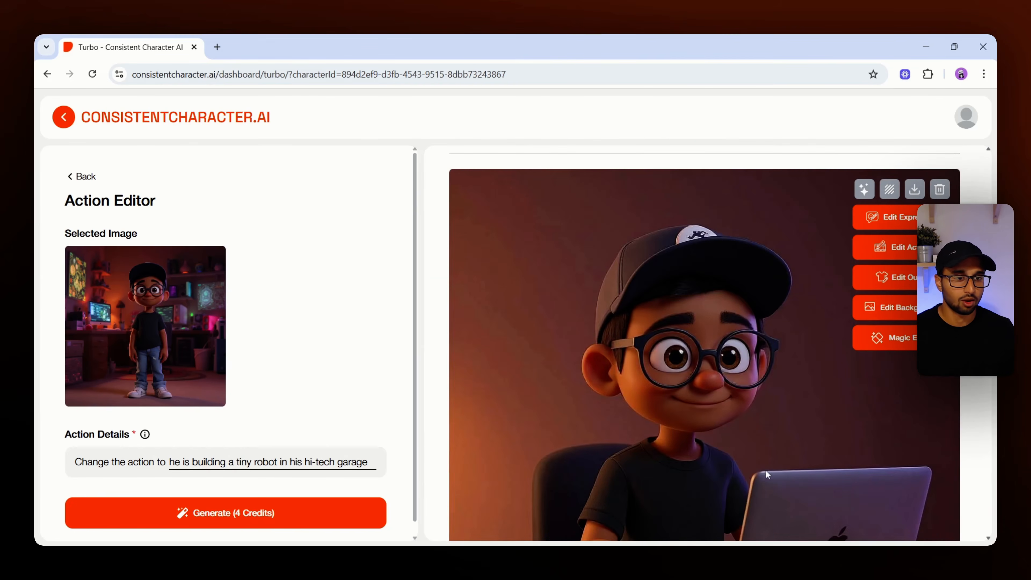
pyautogui.scroll(-20, 760, 472)
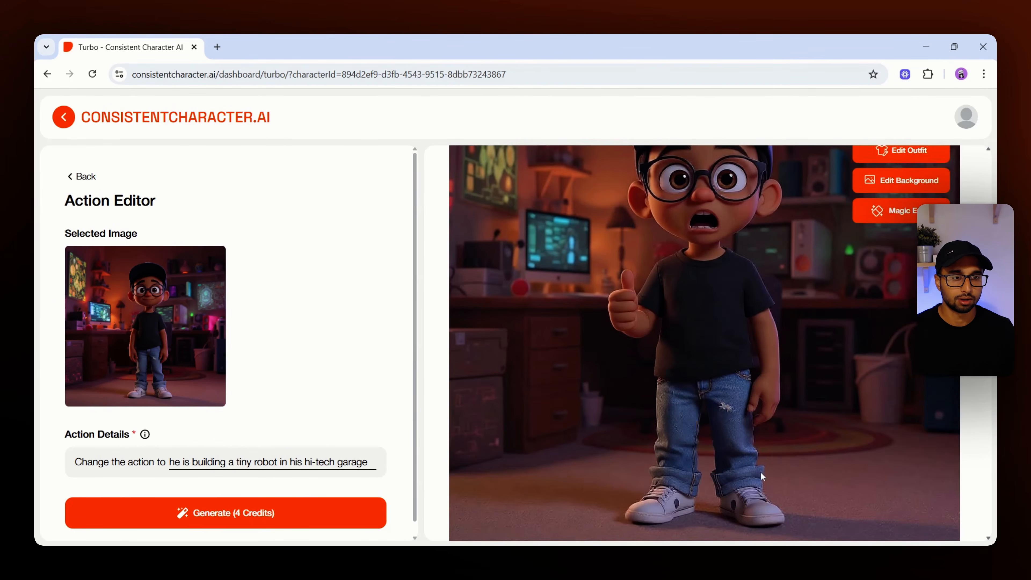
pyautogui.scroll(-5, 761, 472)
pyautogui.scroll(-15, 990, 385)
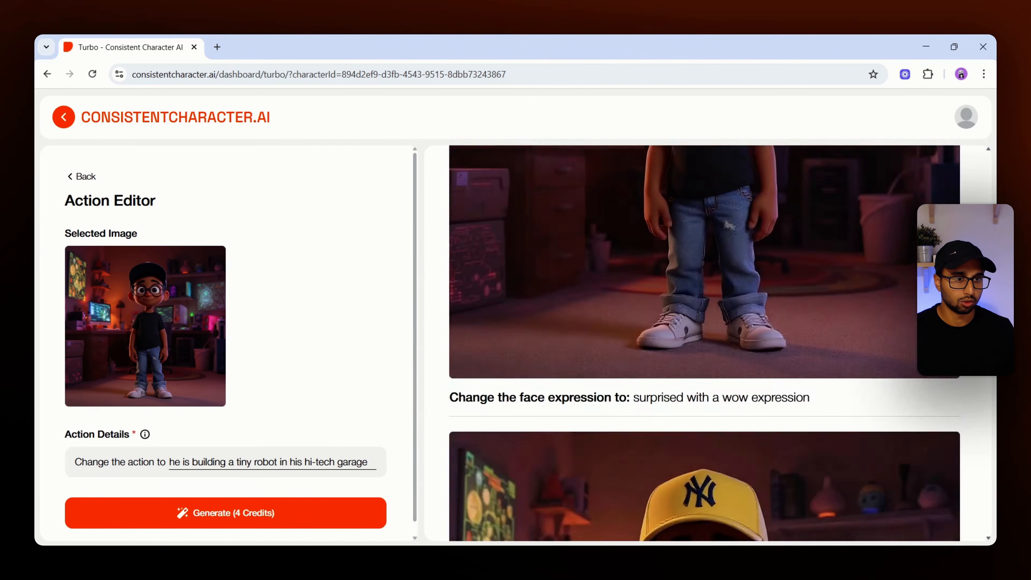
pyautogui.moveTo(992, 386); pyautogui.dragTo(992, 168)
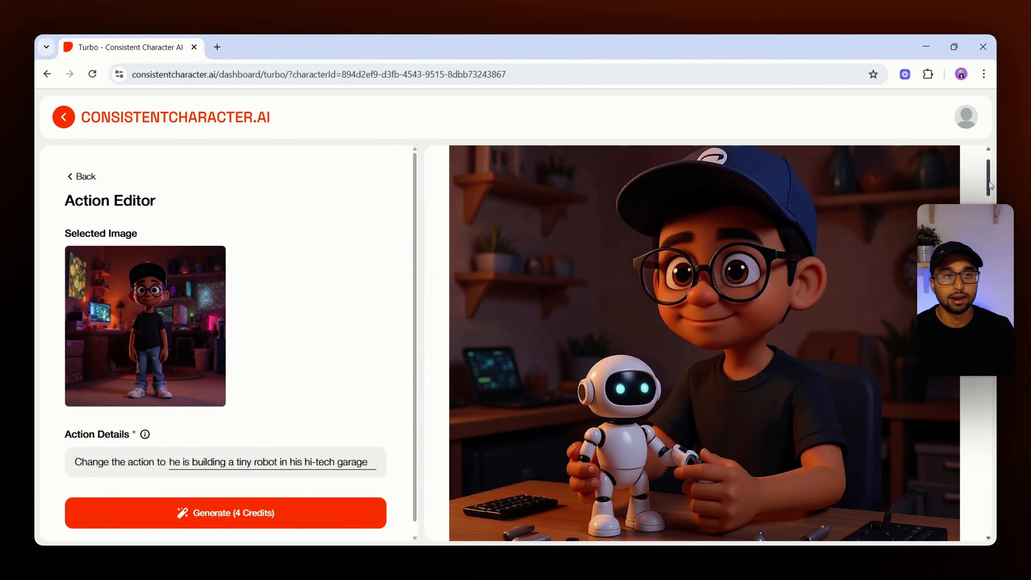
pyautogui.moveTo(989, 181); pyautogui.dragTo(991, 234)
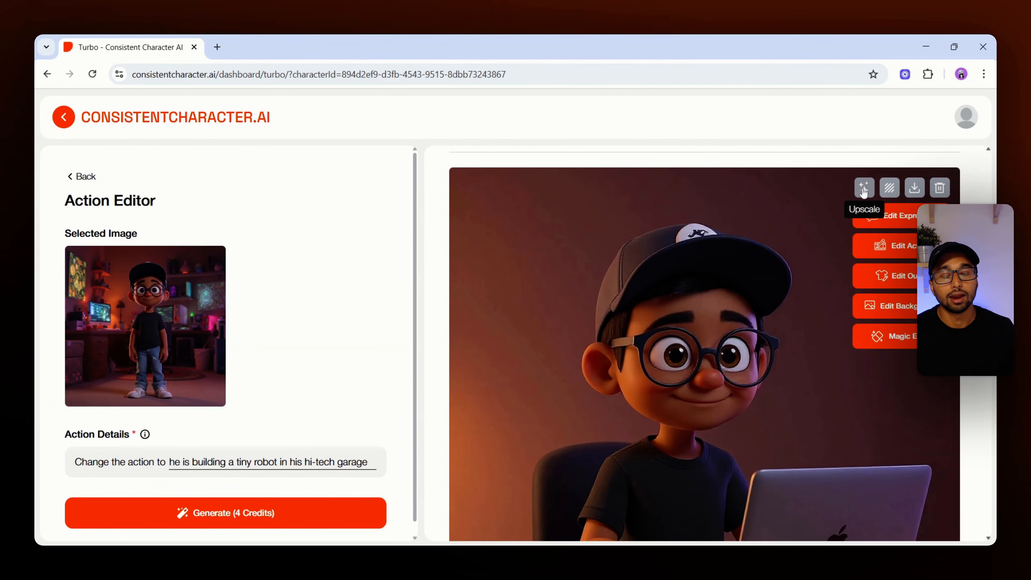
pyautogui.click(864, 189)
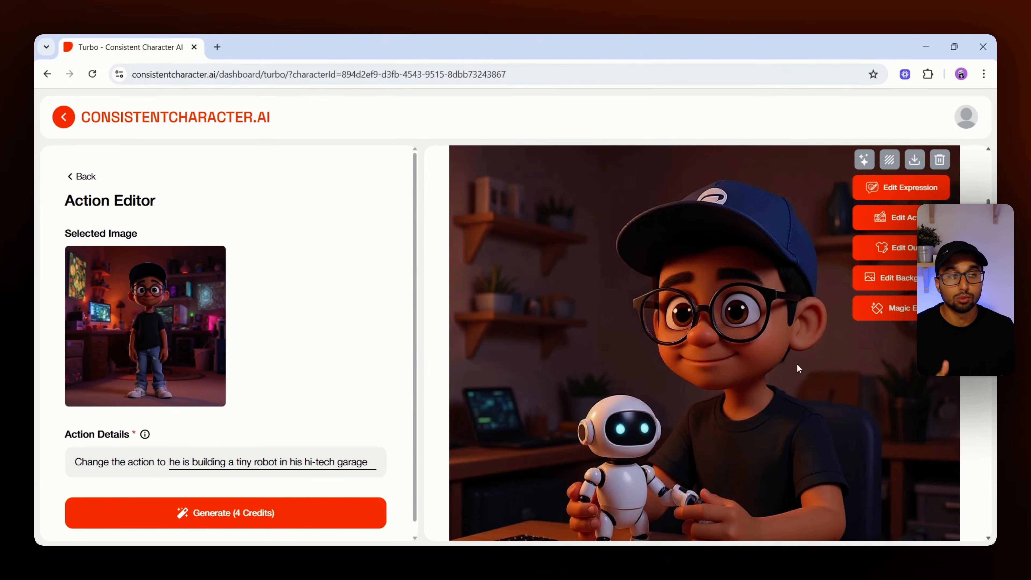
# Compare the laptop image before and after upscaling by moving the comparison slider across the character.
pyautogui.scroll(10, 992, 188)
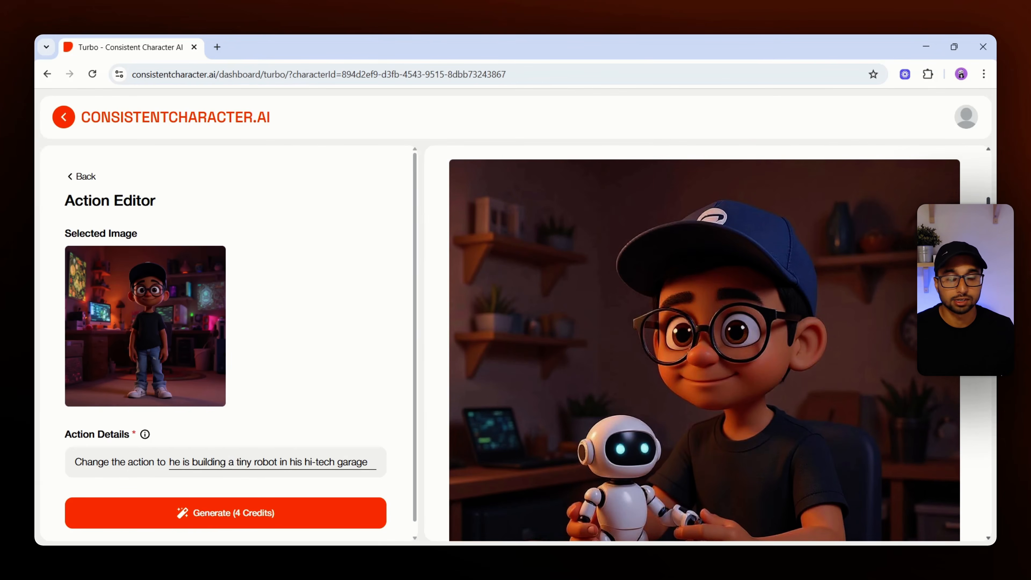
pyautogui.scroll(2, 992, 188)
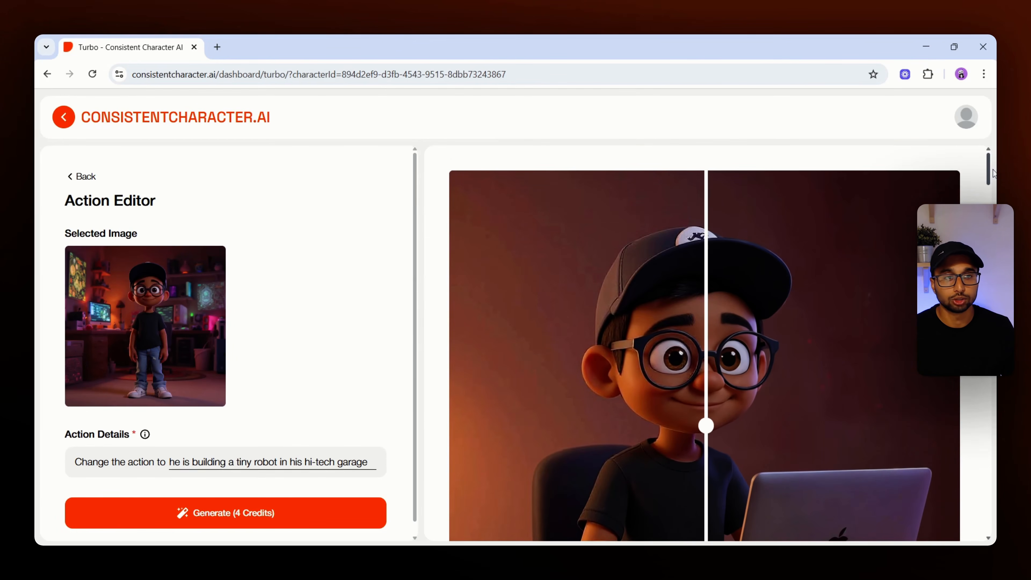
pyautogui.scroll(1, 751, 409)
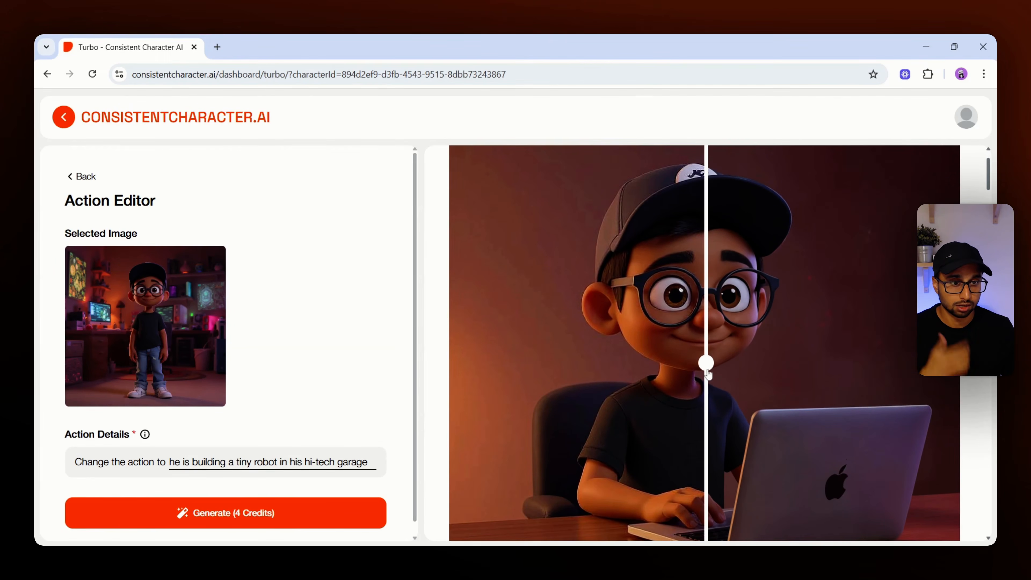
pyautogui.moveTo(707, 363)
pyautogui.mouseDown()
pyautogui.moveTo(760, 369)
pyautogui.moveTo(557, 363)
pyautogui.moveTo(714, 374)
pyautogui.mouseUp()
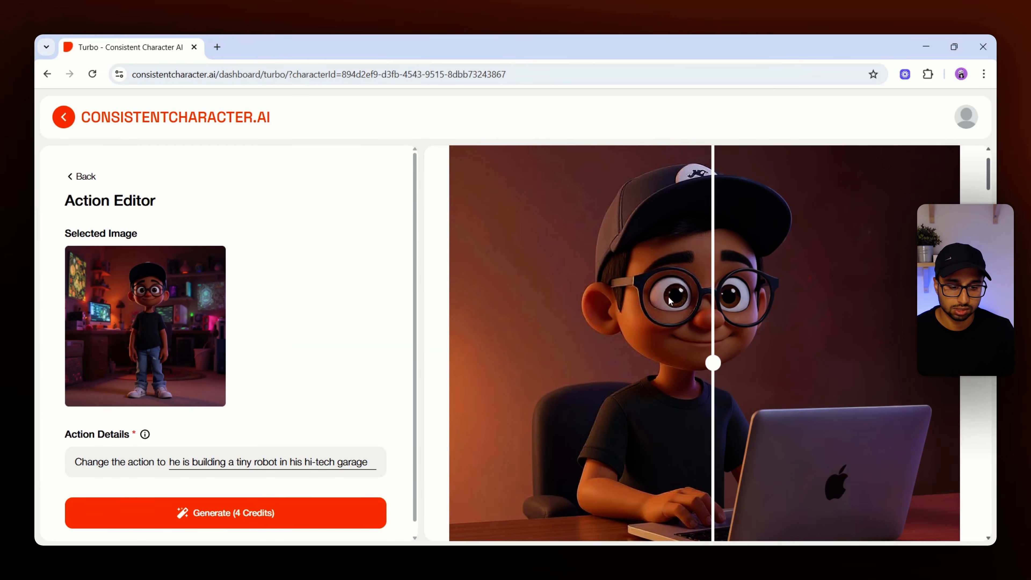
pyautogui.moveTo(713, 365); pyautogui.dragTo(504, 363)
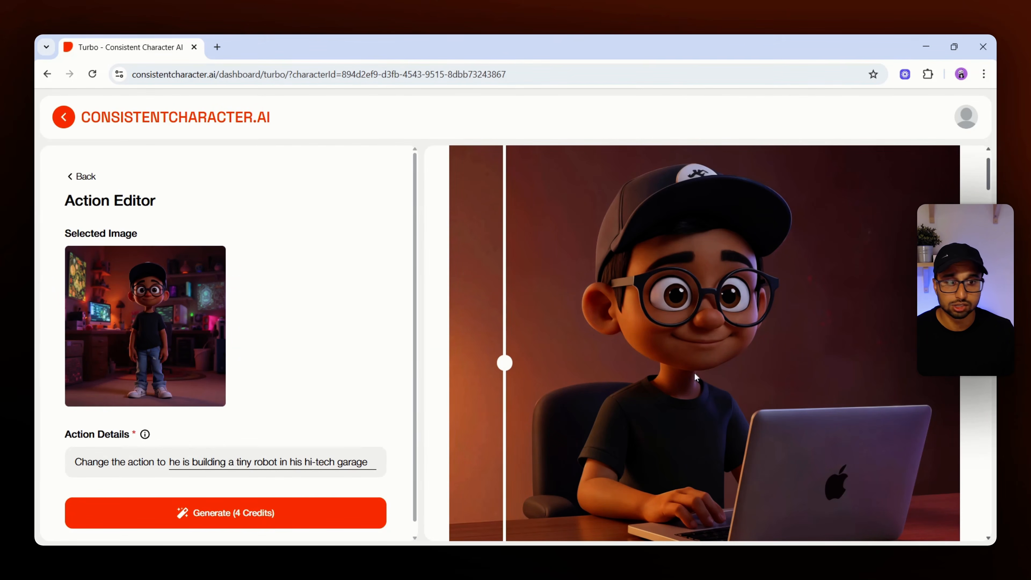
pyautogui.scroll(2, 693, 375)
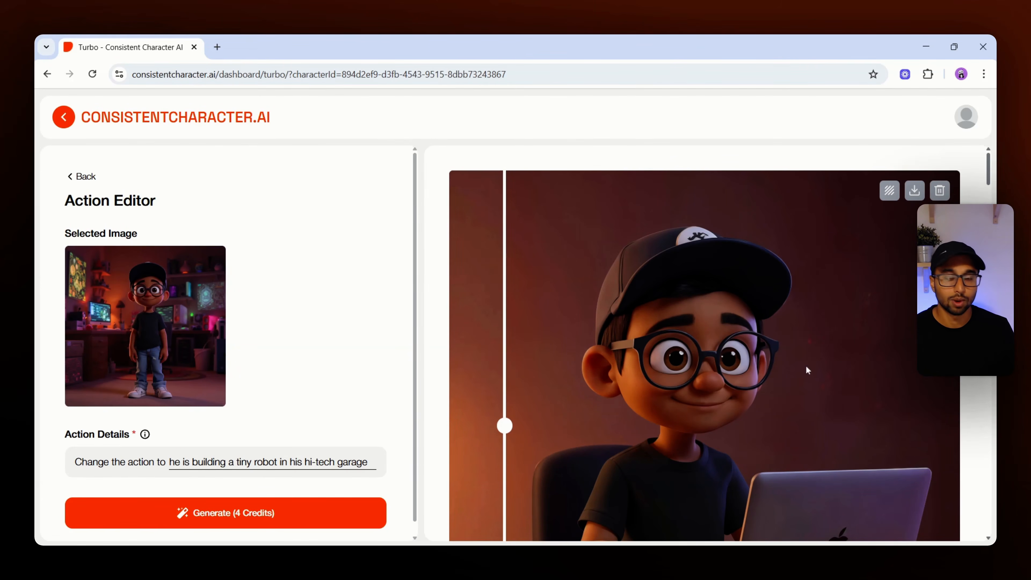
pyautogui.scroll(-2, 740, 404)
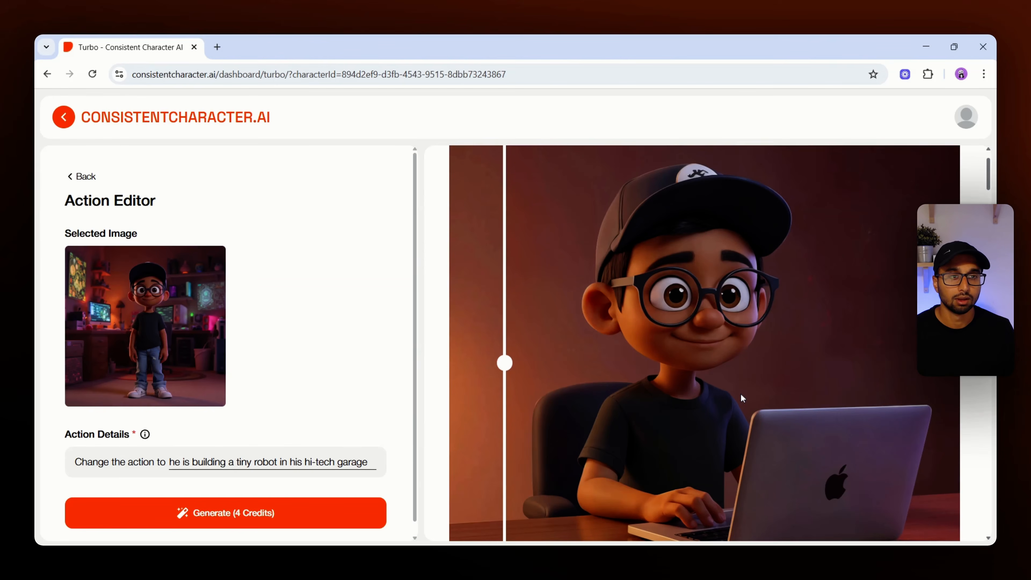
pyautogui.scroll(-2, 743, 389)
pyautogui.scroll(2, 564, 332)
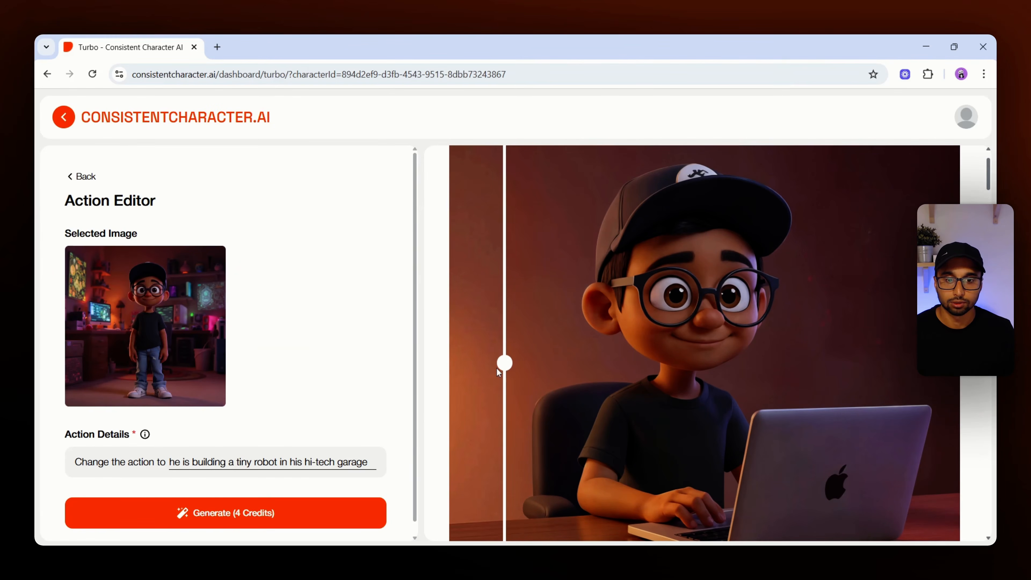
pyautogui.moveTo(564, 376); pyautogui.dragTo(519, 390)
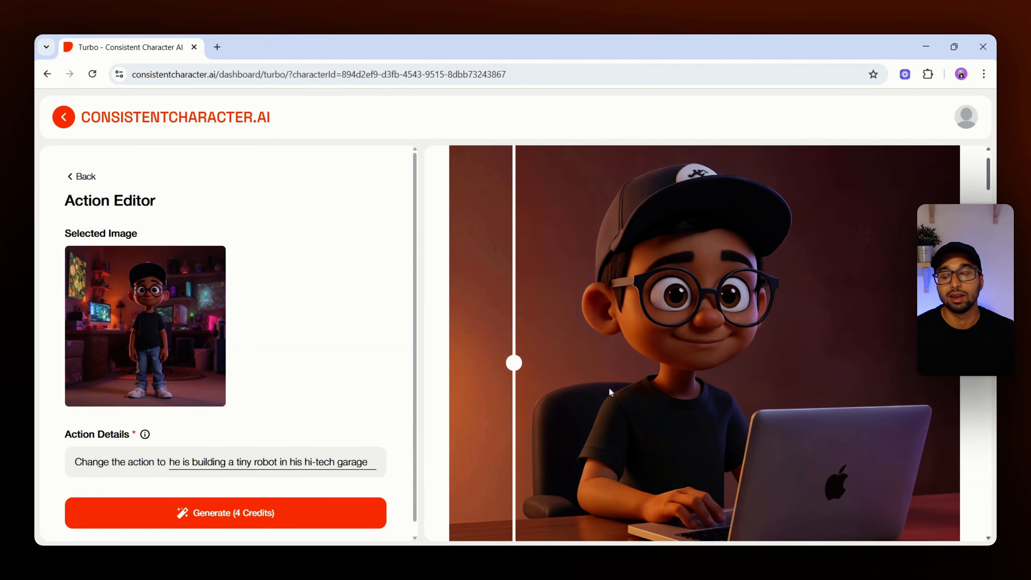
pyautogui.scroll(2, 609, 388)
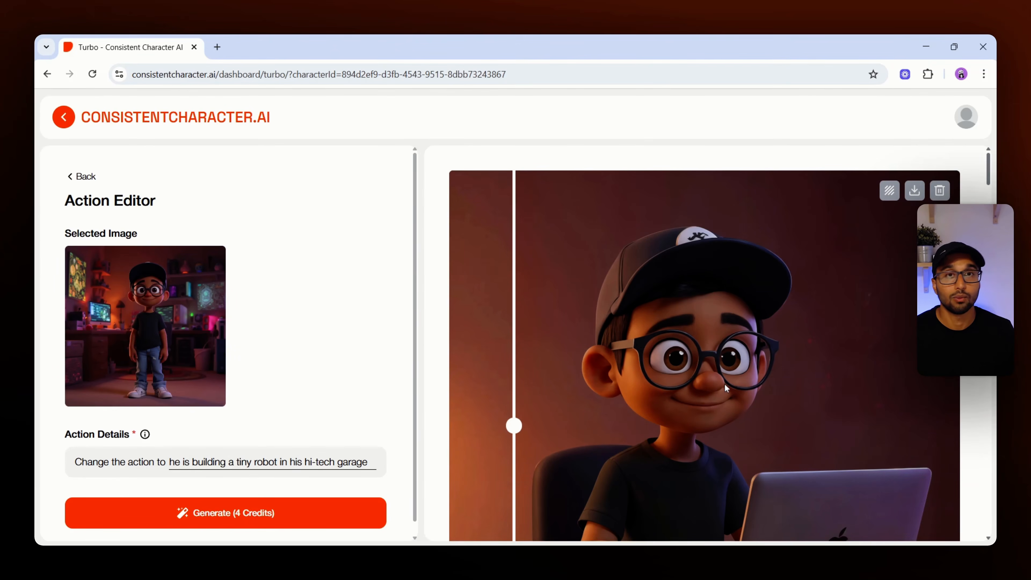
pyautogui.scroll(-2, 754, 382)
pyautogui.scroll(2, 771, 368)
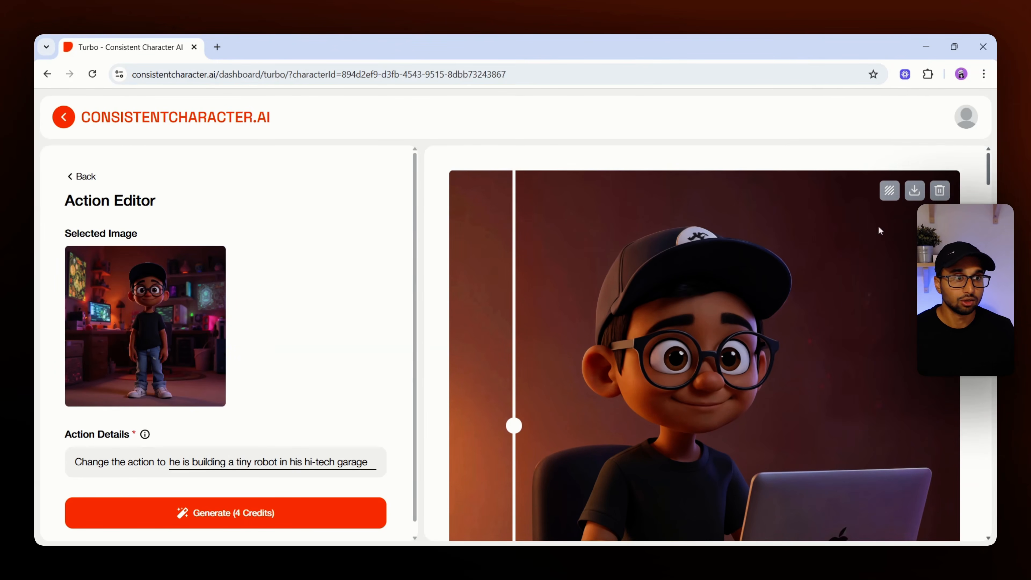
# Create a transparent-background version of the upscaled laptop image and inspect the cutout around the boy, chair and desk.
pyautogui.scroll(-10, 704, 343)
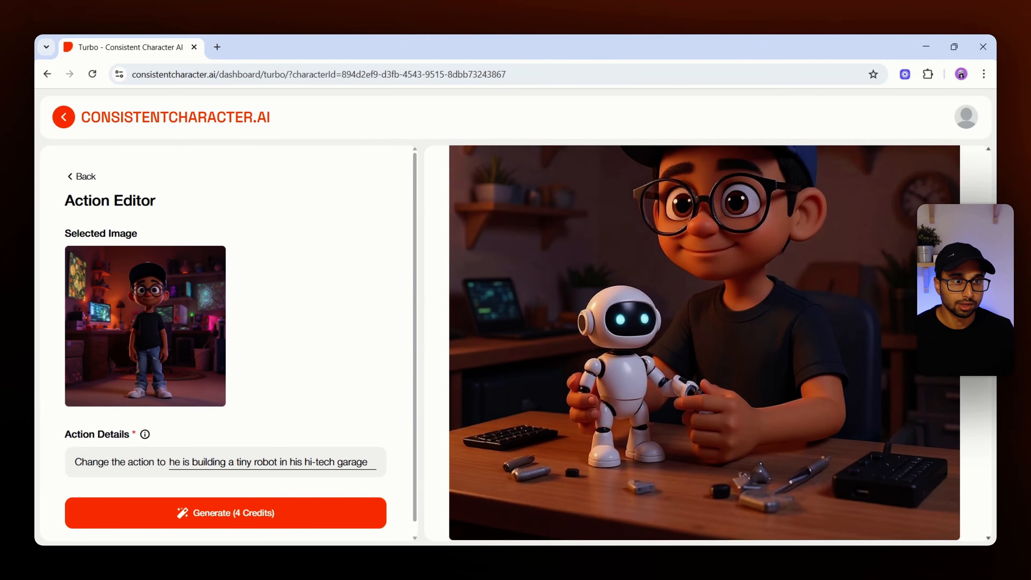
pyautogui.scroll(8, 704, 343)
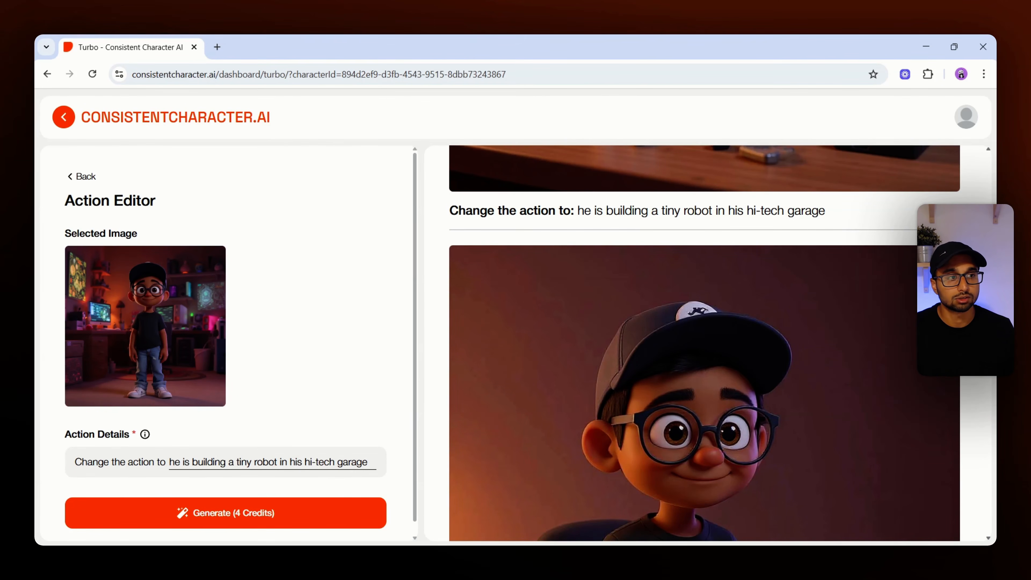
pyautogui.scroll(10, 889, 197)
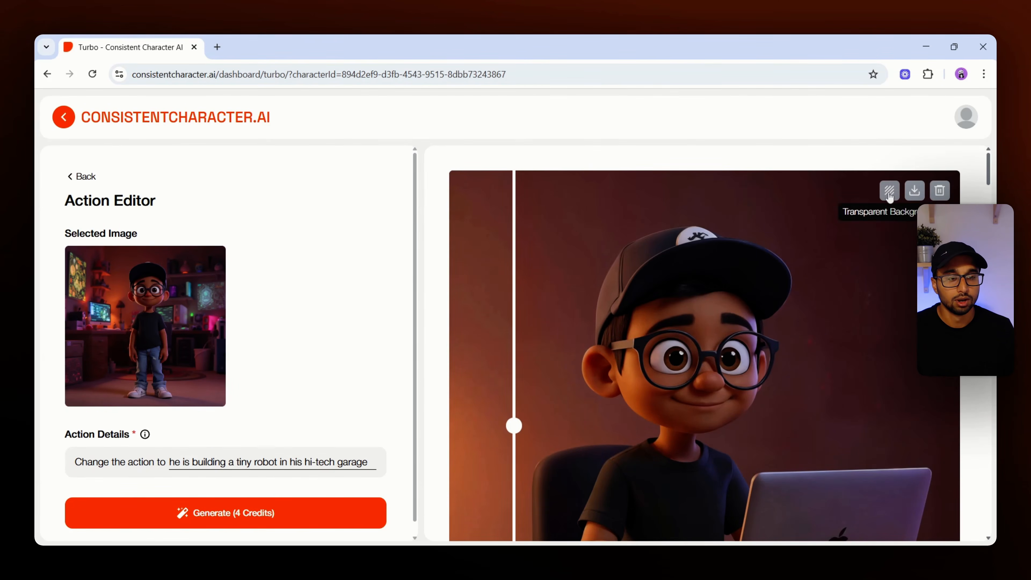
pyautogui.click(889, 191)
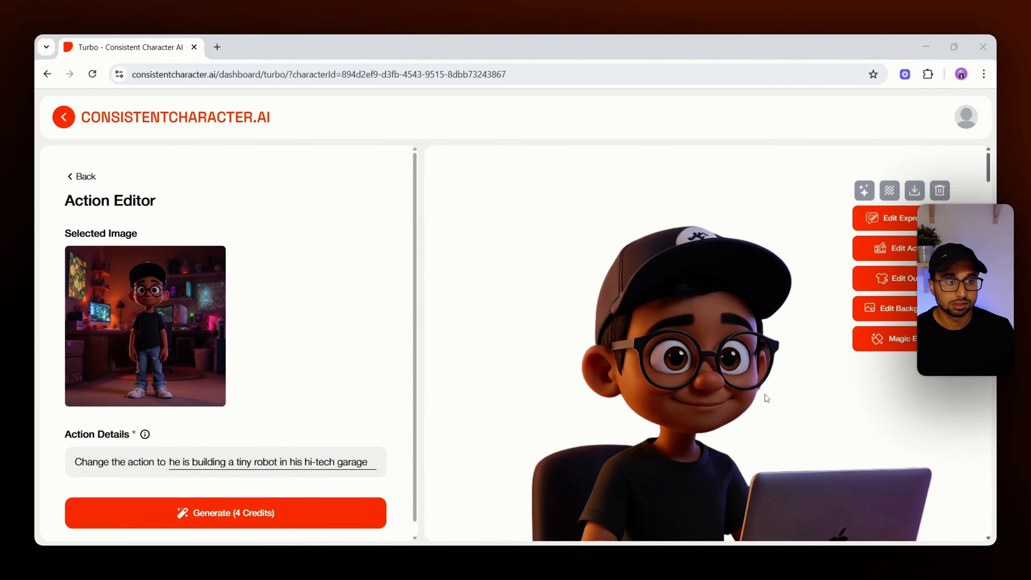
pyautogui.moveTo(990, 180); pyautogui.dragTo(991, 189)
pyautogui.scroll(2, 990, 188)
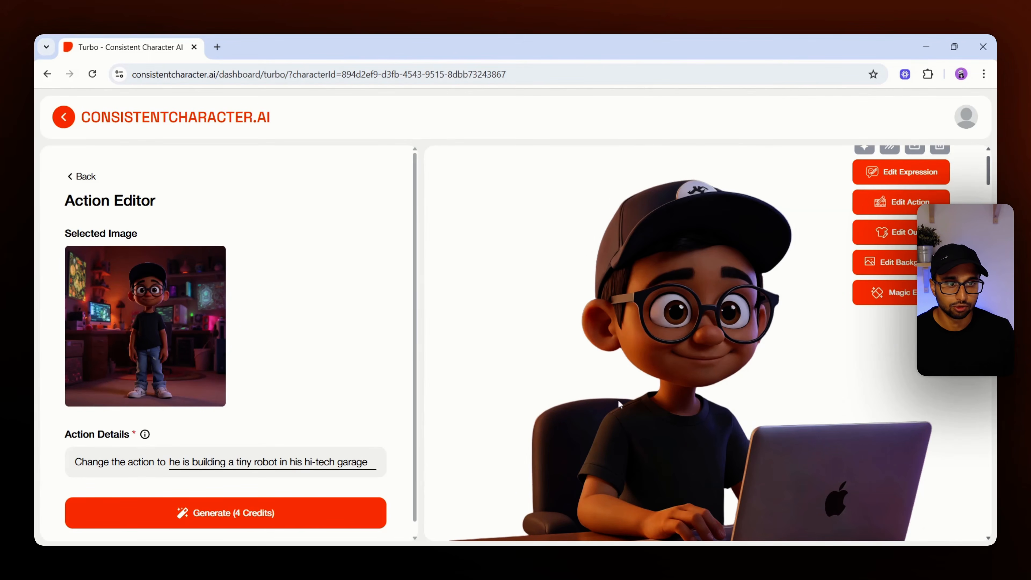
pyautogui.scroll(-2, 781, 380)
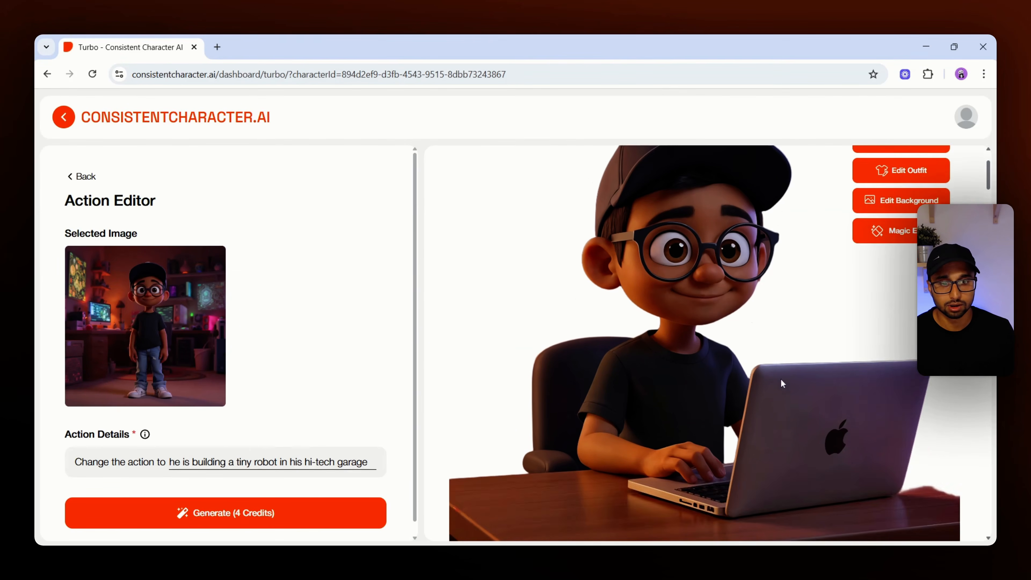
pyautogui.scroll(2, 781, 379)
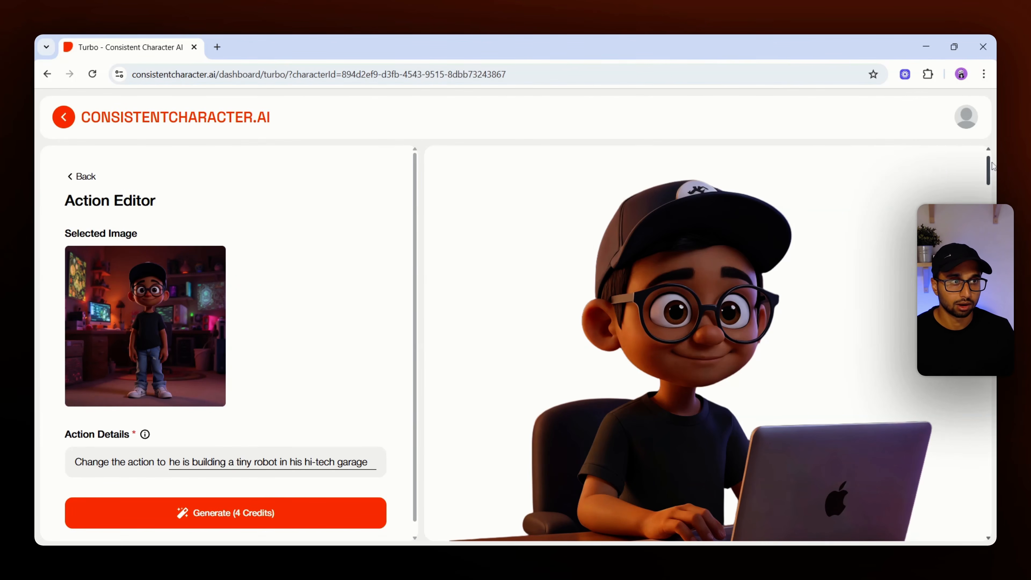
# Open the original smiling standing image for background editing and generate it with the background "magical forest at sunrise".
pyautogui.moveTo(991, 164); pyautogui.dragTo(991, 237)
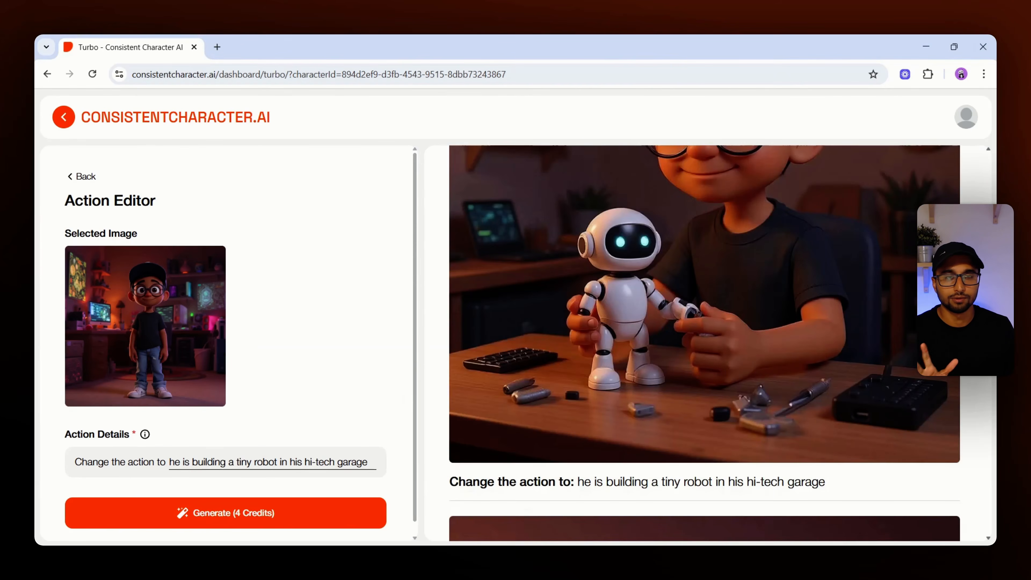
pyautogui.moveTo(993, 319); pyautogui.dragTo(995, 495)
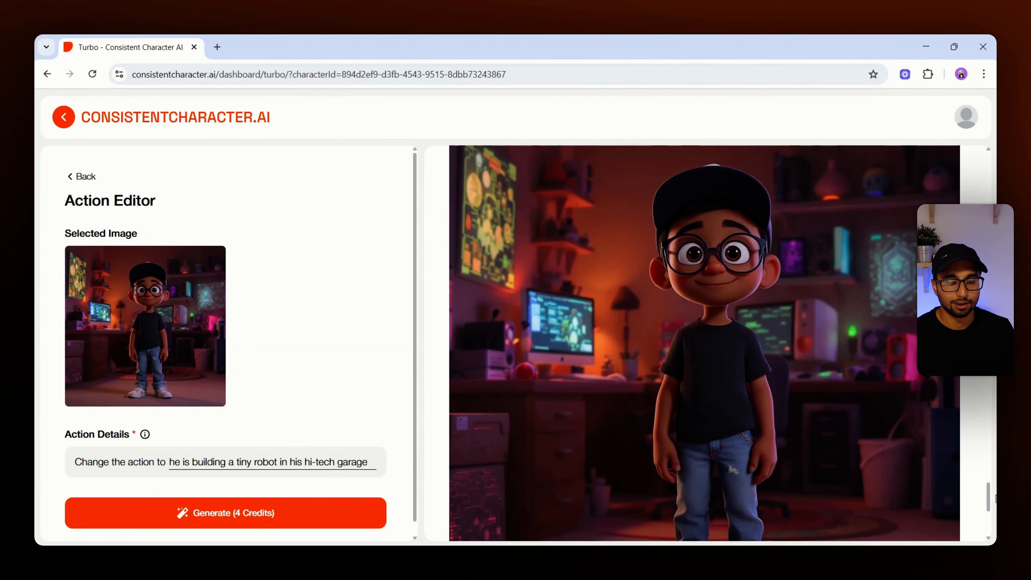
pyautogui.moveTo(822, 432)
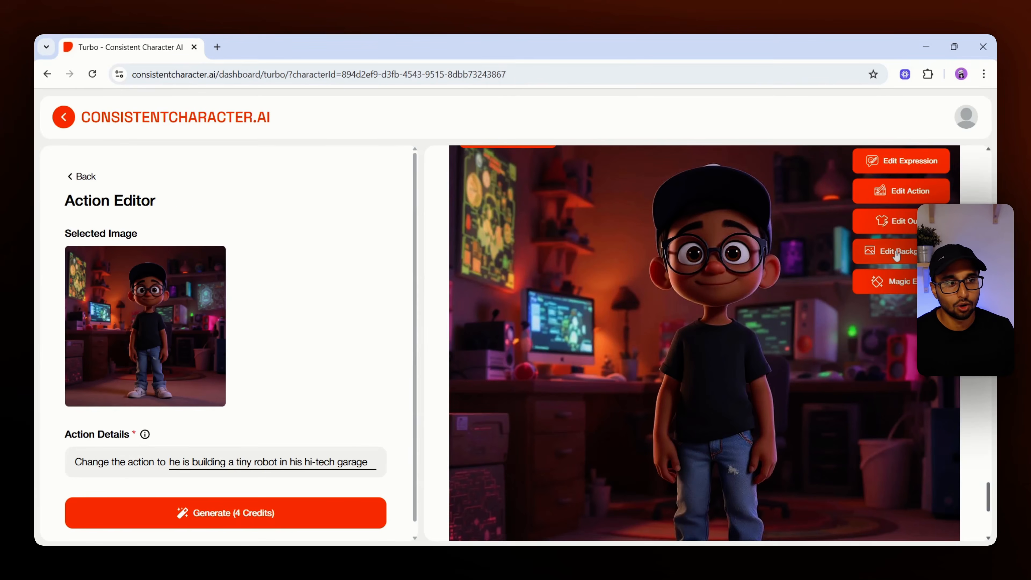
pyautogui.click(896, 253)
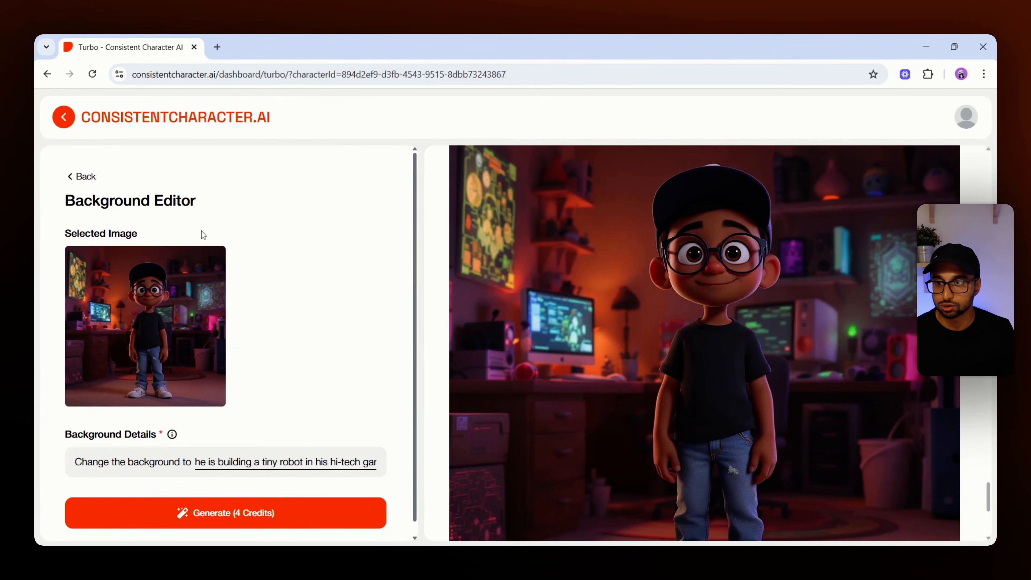
pyautogui.moveTo(172, 434)
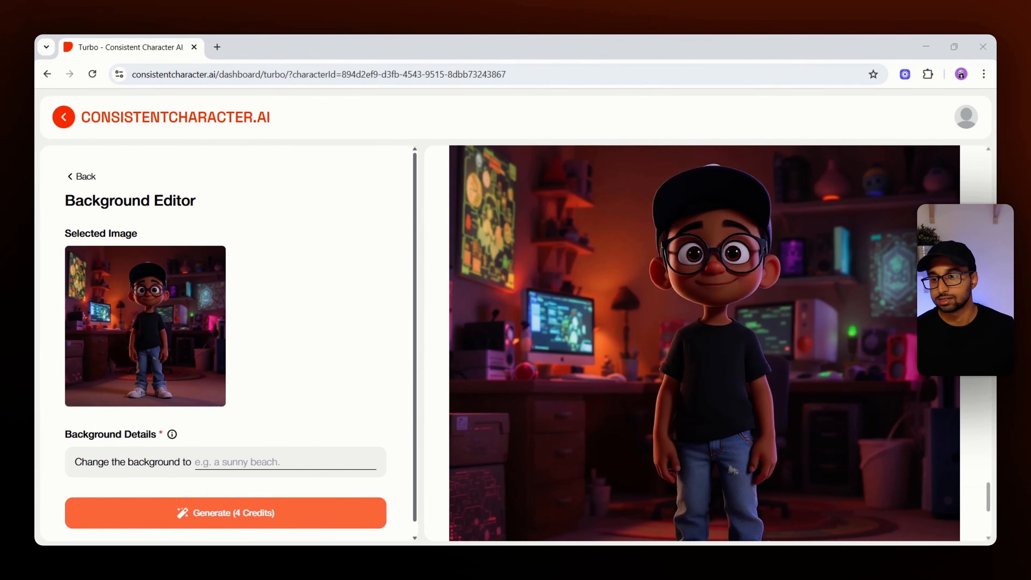
pyautogui.click(203, 462)
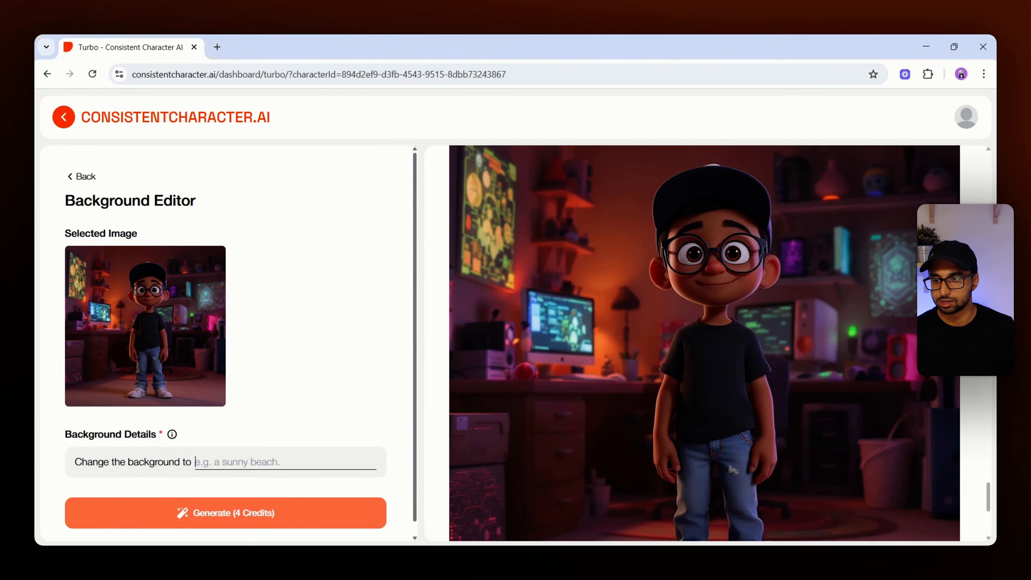
pyautogui.write('ma')
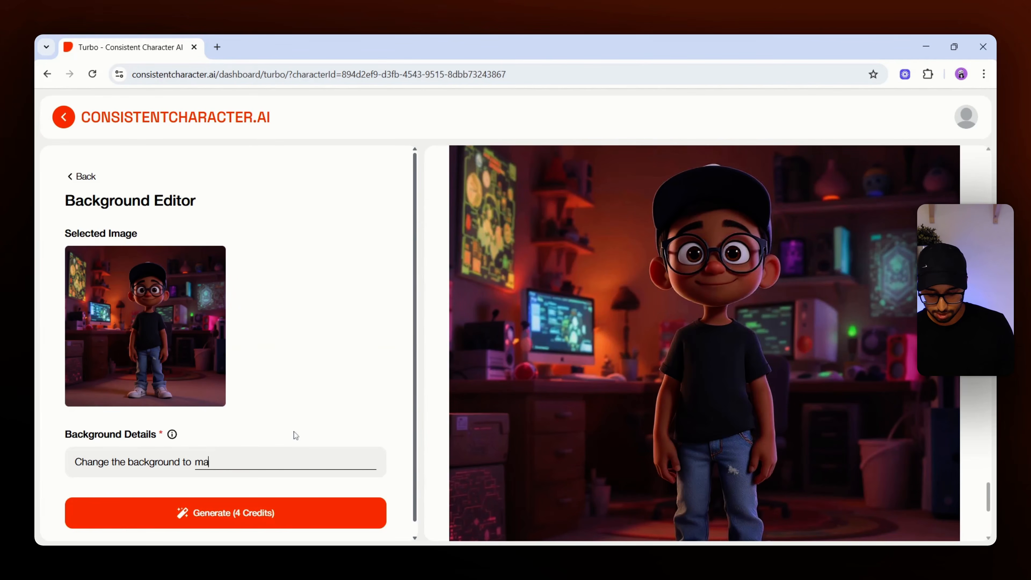
pyautogui.write('gical fore')
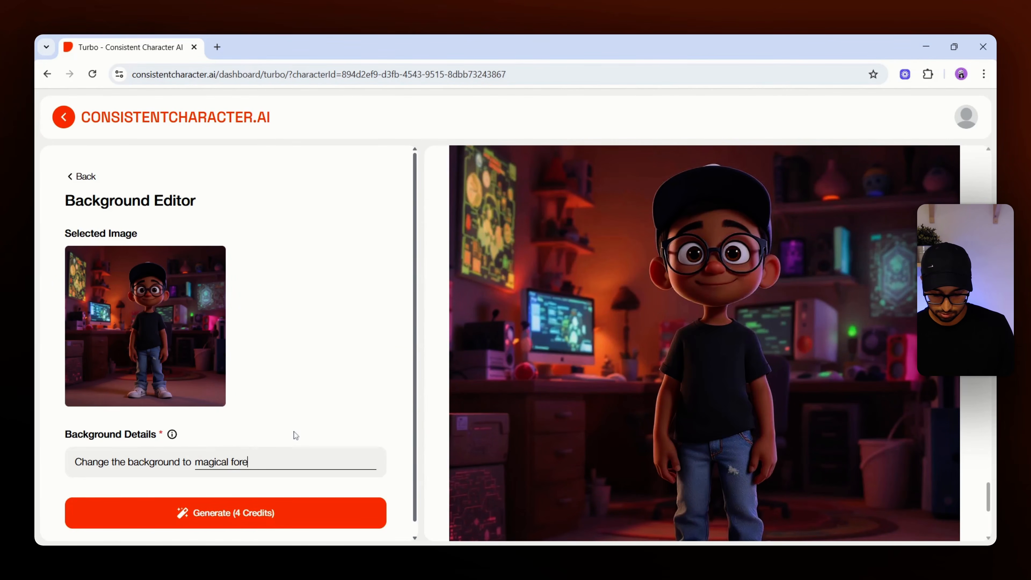
pyautogui.write('st at su')
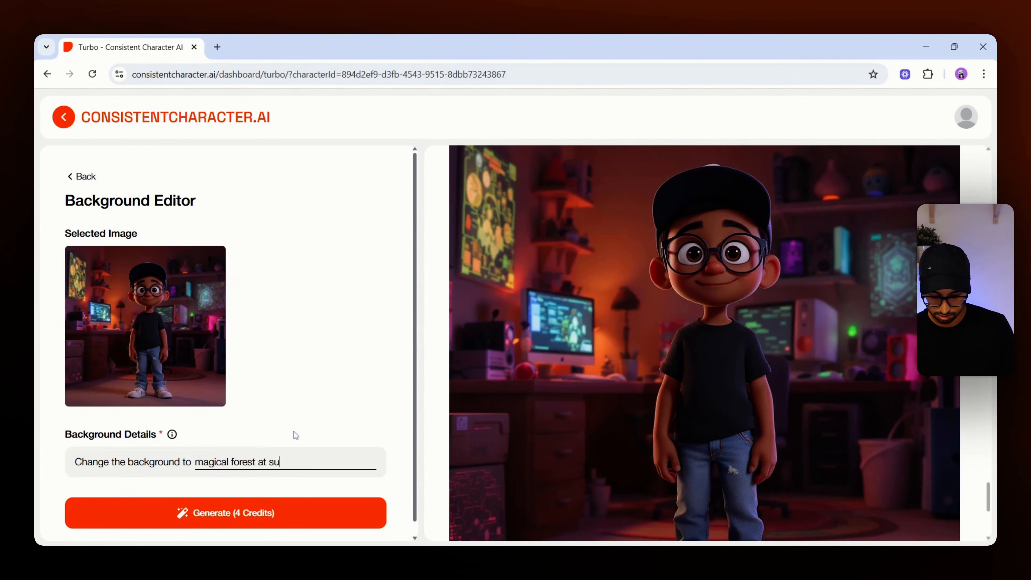
pyautogui.write('nrise')
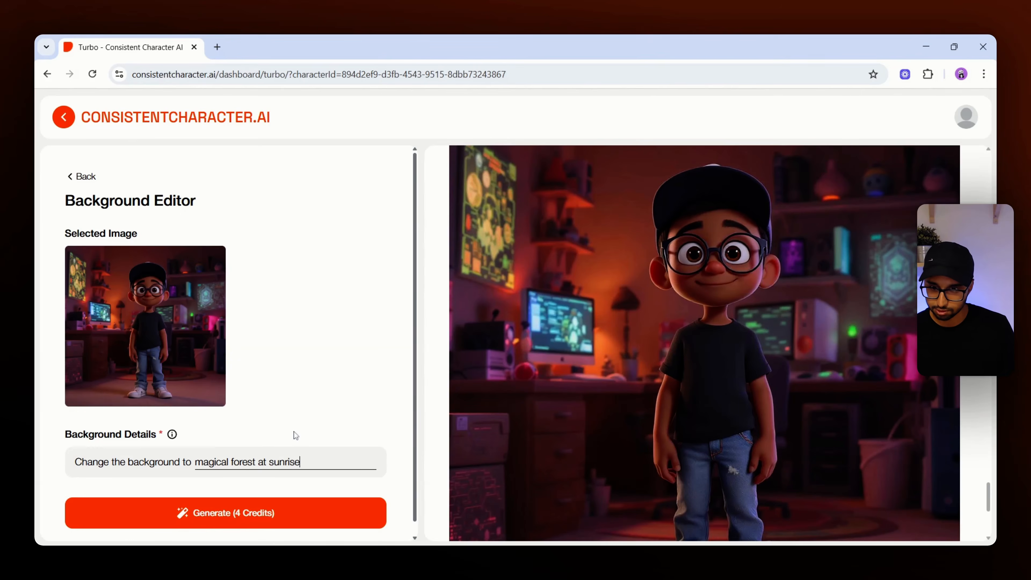
pyautogui.click(217, 524)
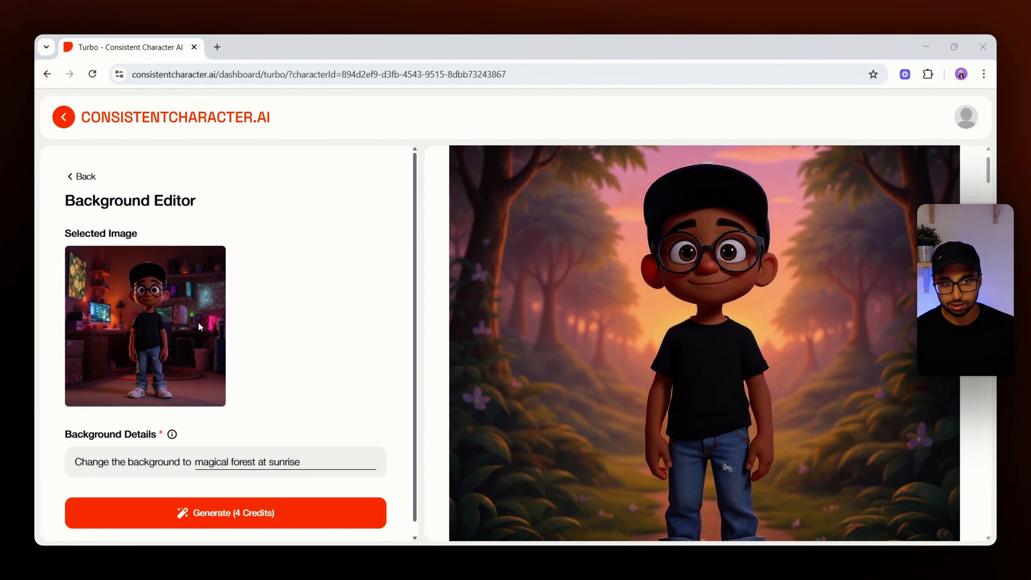
# Compare the magical forest image with the original standing image, checking the character's face, outfit and pose.
pyautogui.moveTo(598, 207)
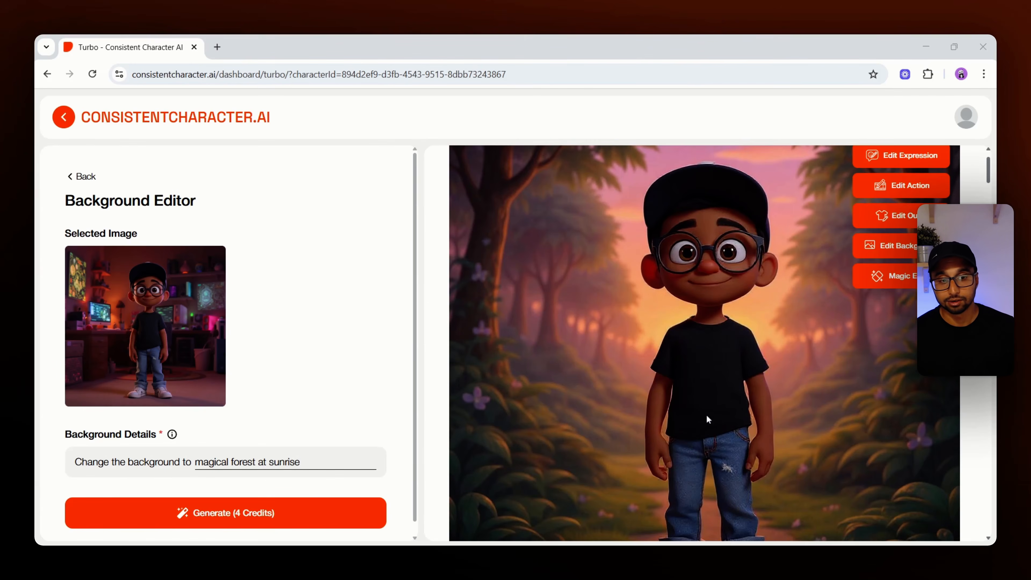
pyautogui.scroll(-2, 706, 415)
pyautogui.scroll(1, 723, 429)
pyautogui.scroll(2, 721, 431)
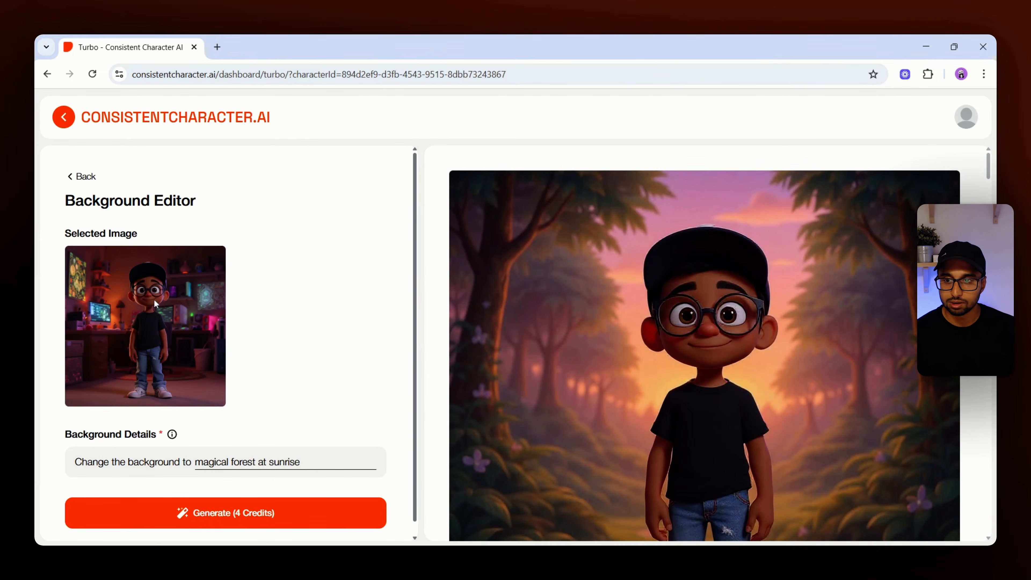
pyautogui.moveTo(989, 169); pyautogui.dragTo(990, 498)
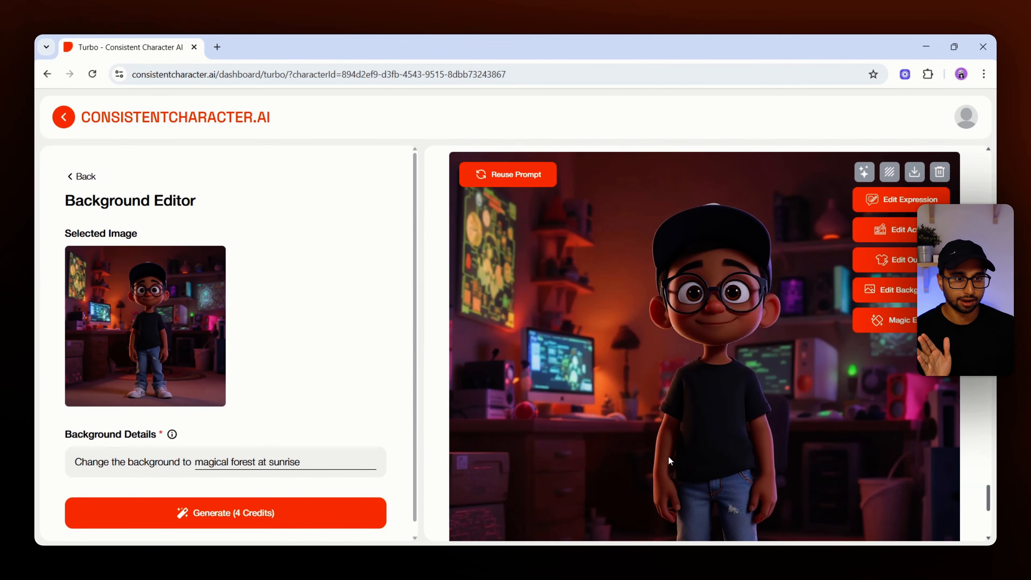
pyautogui.moveTo(988, 497); pyautogui.dragTo(988, 171)
pyautogui.moveTo(815, 349)
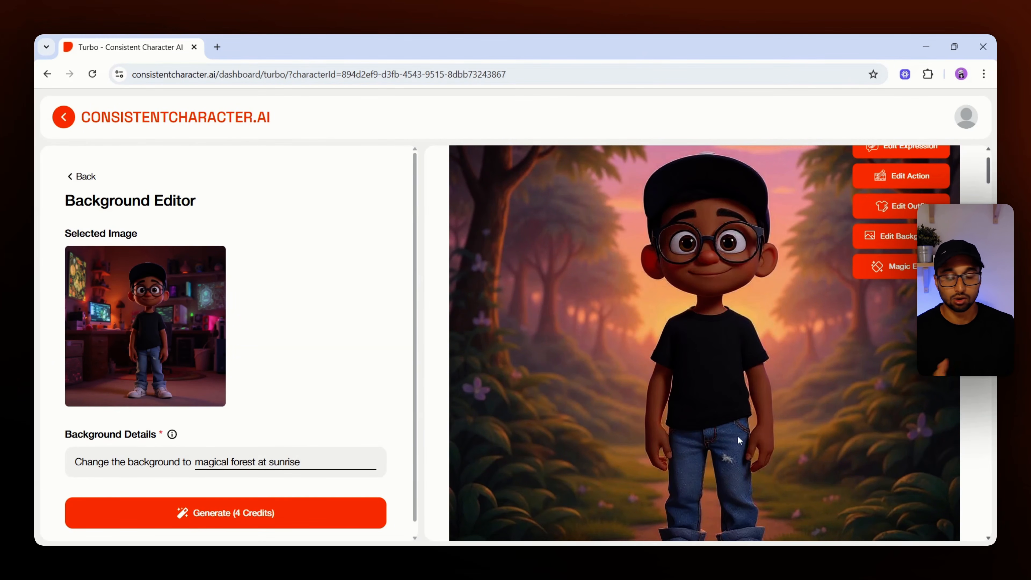
pyautogui.scroll(-2, 687, 496)
pyautogui.scroll(2, 686, 495)
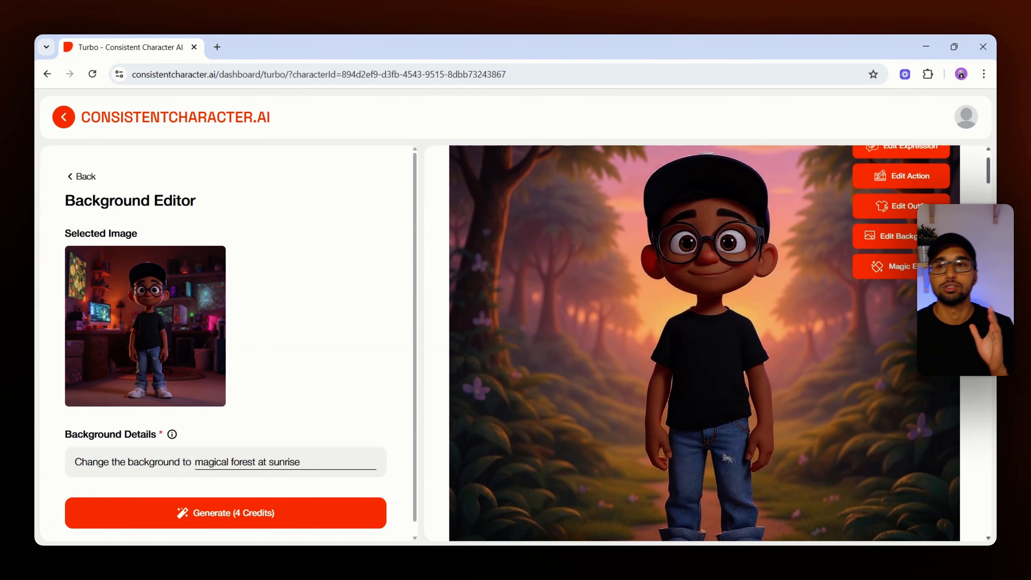
# Open the magical forest image for outfit editing and enter the outfit 'a black shirt with "COURAGE" written in bold white text'.
pyautogui.tripleClick(260, 462)
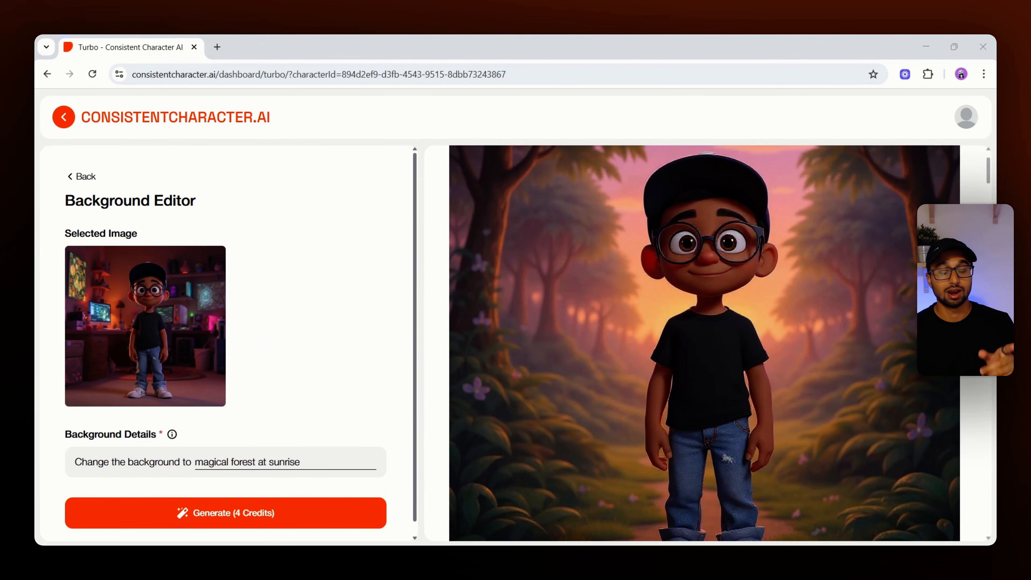
pyautogui.moveTo(596, 376)
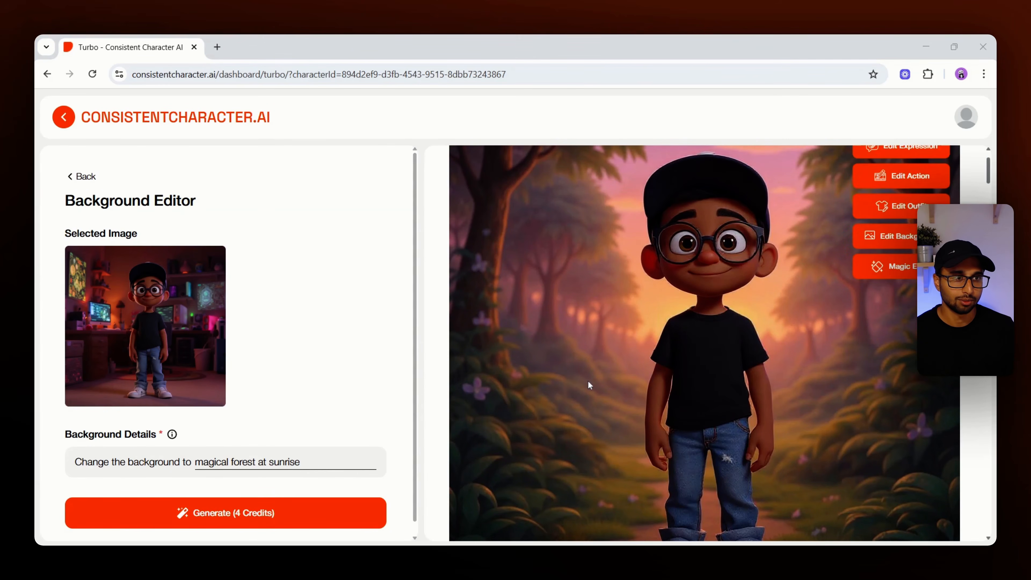
pyautogui.scroll(2, 589, 385)
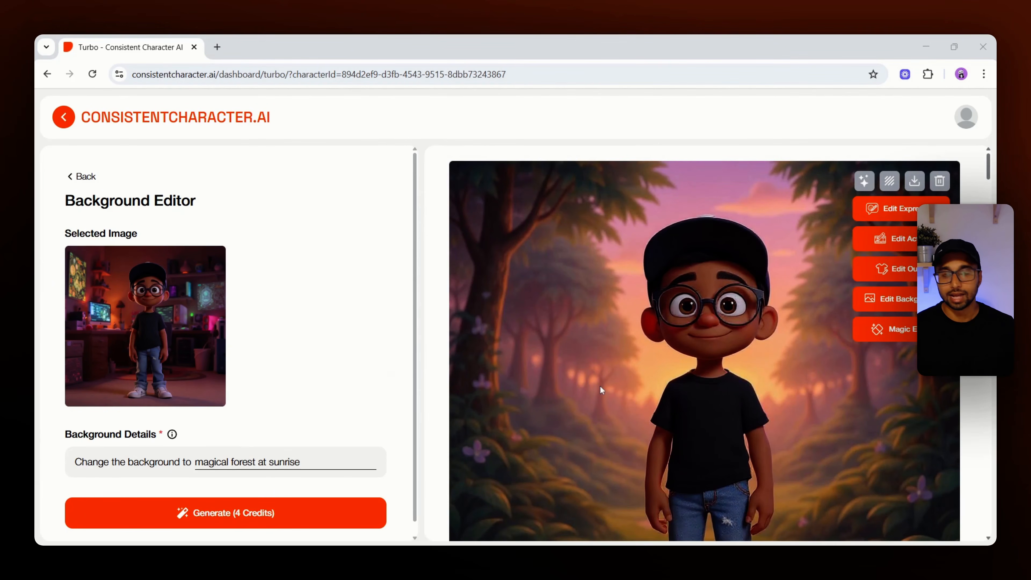
pyautogui.scroll(-2, 625, 395)
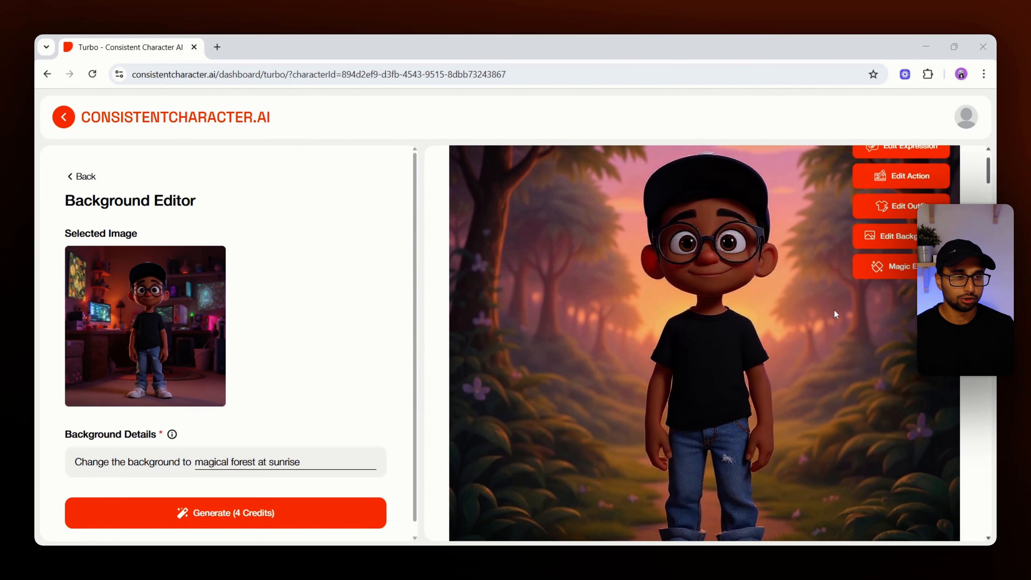
pyautogui.click(895, 211)
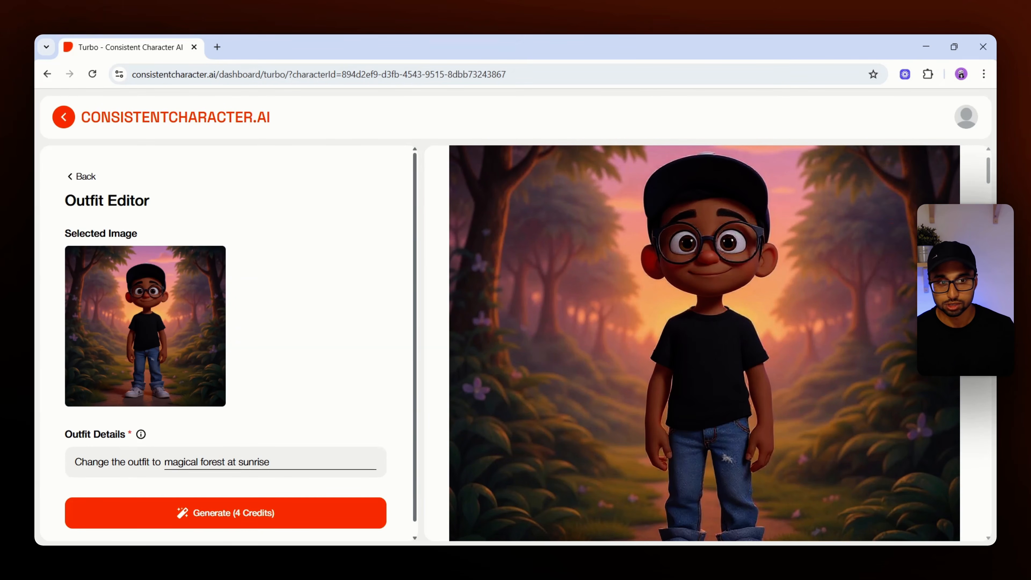
pyautogui.hotkey('ctrl', 'shift', 'Left')
pyautogui.hotkey('ctrl', 'shift', 'Left')
pyautogui.hotkey('ctrl', 'shift', 'Left')
pyautogui.hotkey('ctrl', 'shift', 'Left')
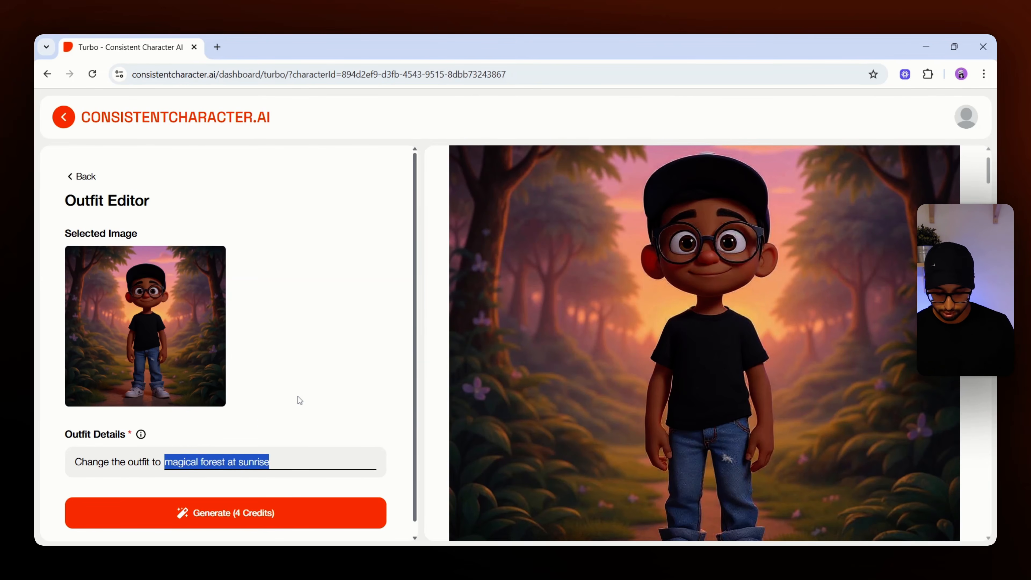
pyautogui.write('a black sh')
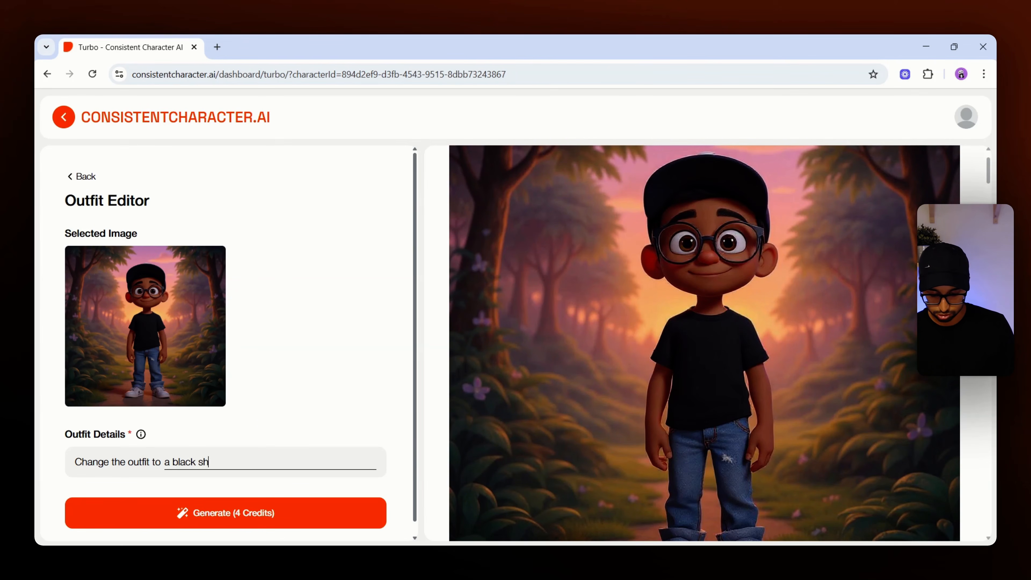
pyautogui.write('ort')
pyautogui.press('BackSpace')
pyautogui.press('BackSpace')
pyautogui.press('BackSpace')
pyautogui.write('irt with "COU')
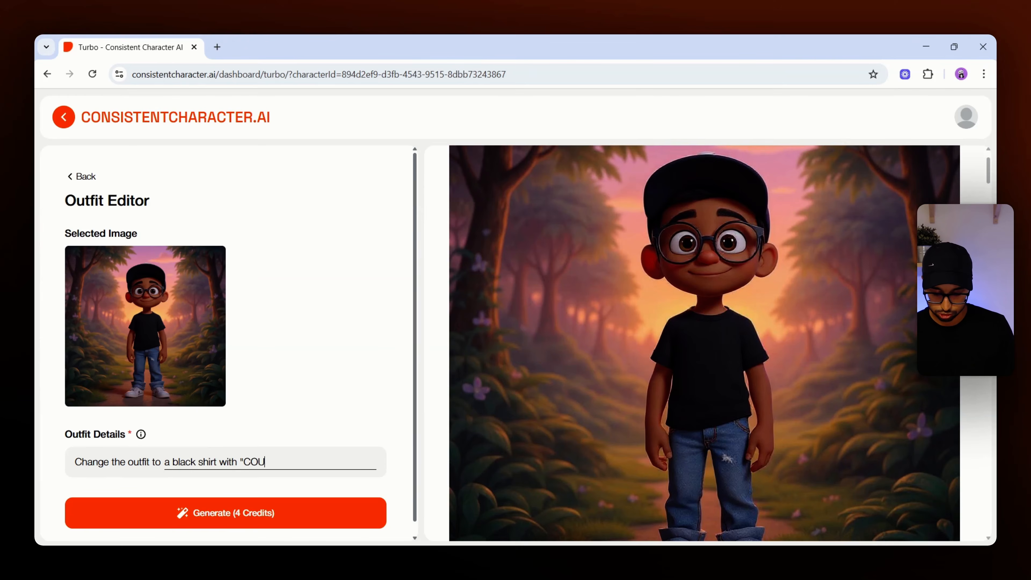
pyautogui.write('RAGE" written in bold')
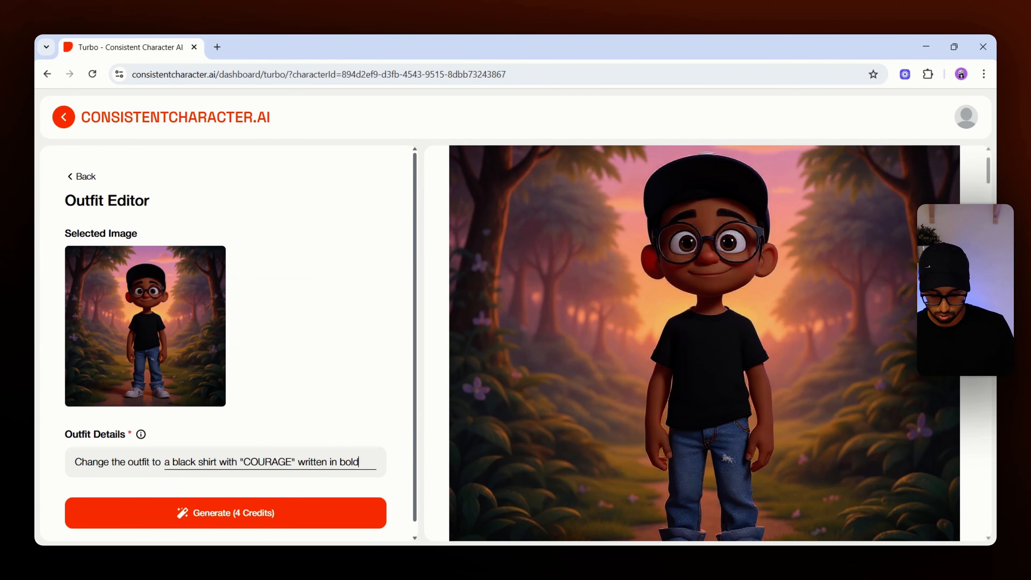
pyautogui.write(' white text')
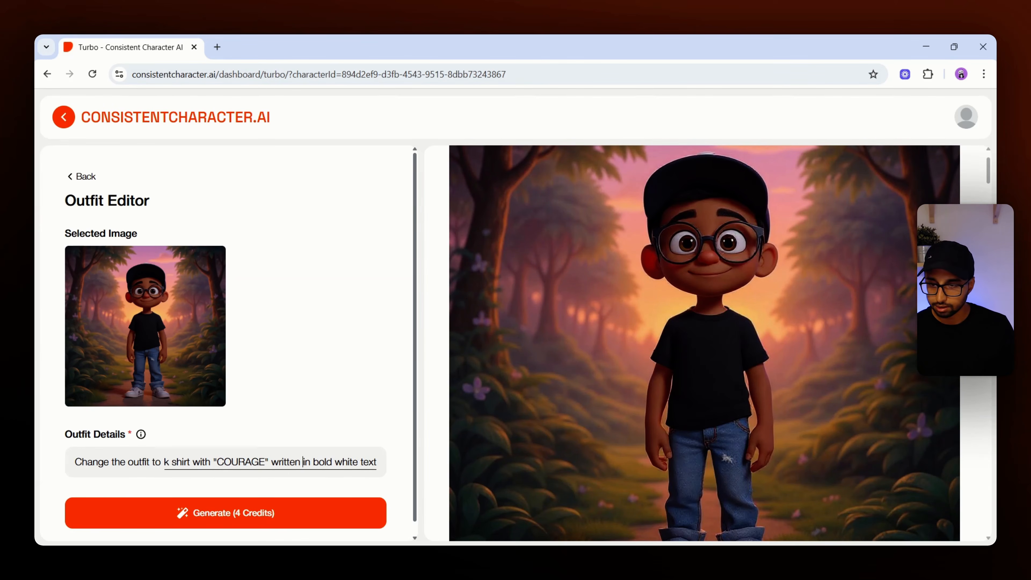
# Read through the outfit prompt from its beginning, highlighting the quoted word "COURAGE".
pyautogui.press('Left')
pyautogui.press('Left')
pyautogui.press('Left')
pyautogui.press('Left')
pyautogui.press('Left')
pyautogui.press('Left')
pyautogui.press('Left')
pyautogui.press('Left')
pyautogui.press('Left')
pyautogui.press('Left')
pyautogui.press('Left')
pyautogui.press('Left')
pyautogui.press('Left')
pyautogui.press('Left')
pyautogui.press('Left')
pyautogui.press('Left')
pyautogui.press('Left')
pyautogui.press('Left')
pyautogui.press('Left')
pyautogui.press('Left')
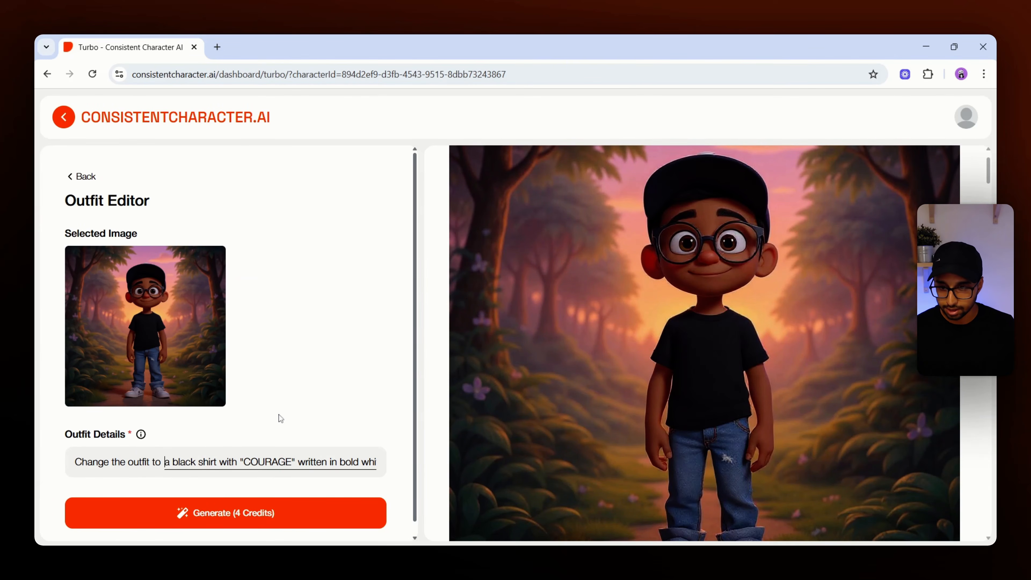
pyautogui.hotkey('shift', 'Right')
pyautogui.hotkey('shift', 'Right')
pyautogui.hotkey('shift', 'Right')
pyautogui.hotkey('shift', 'Right')
pyautogui.hotkey('shift', 'Right')
pyautogui.hotkey('shift', 'Right')
pyautogui.hotkey('shift', 'Right')
pyautogui.hotkey('shift', 'Right')
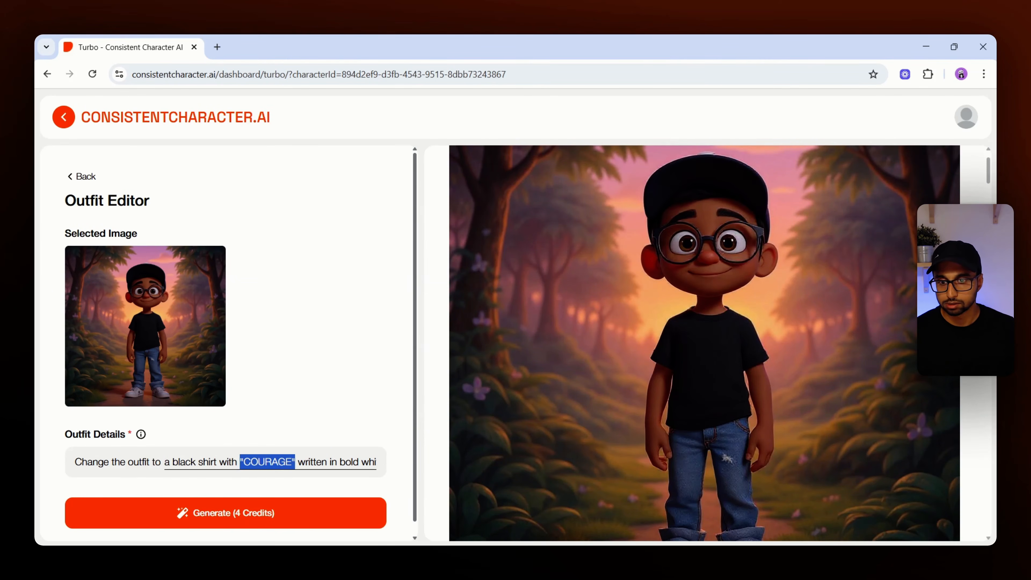
pyautogui.click(252, 463)
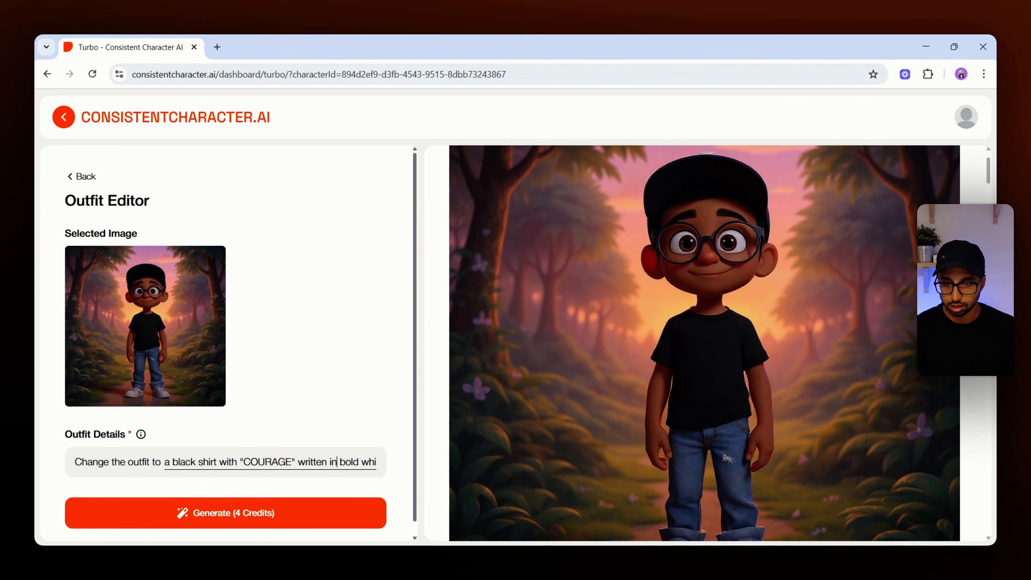
# Check the end of the outfit prompt and generate the forest image with the "COURAGE" shirt.
pyautogui.press('Right')
pyautogui.press('Right')
pyautogui.press('Right')
pyautogui.press('Right')
pyautogui.press('Right')
pyautogui.press('Right')
pyautogui.press('Right')
pyautogui.press('Right')
pyautogui.press('Right')
pyautogui.press('Right')
pyautogui.press('Right')
pyautogui.press('Right')
pyautogui.press('Right')
pyautogui.press('Right')
pyautogui.press('Right')
pyautogui.press('Right')
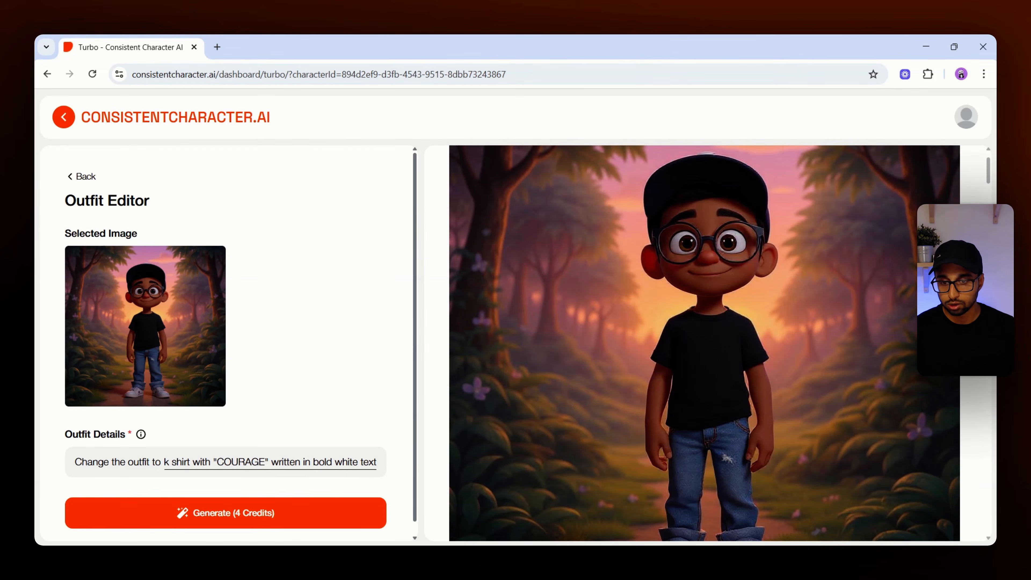
pyautogui.click(291, 511)
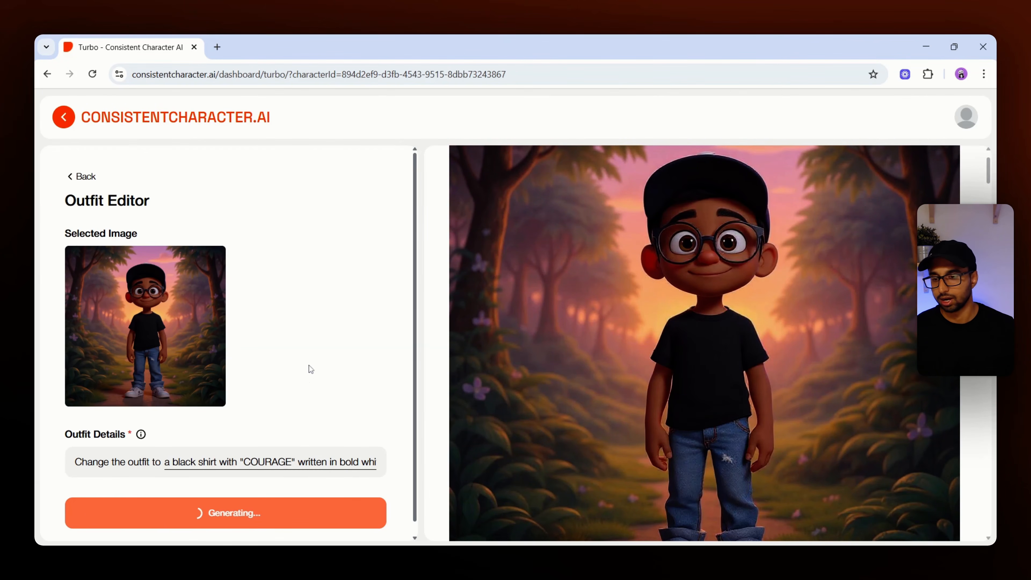
# Inspect the lettering on the generated shirt and compare the image with the previous plain-shirt forest version.
pyautogui.moveTo(703, 363)
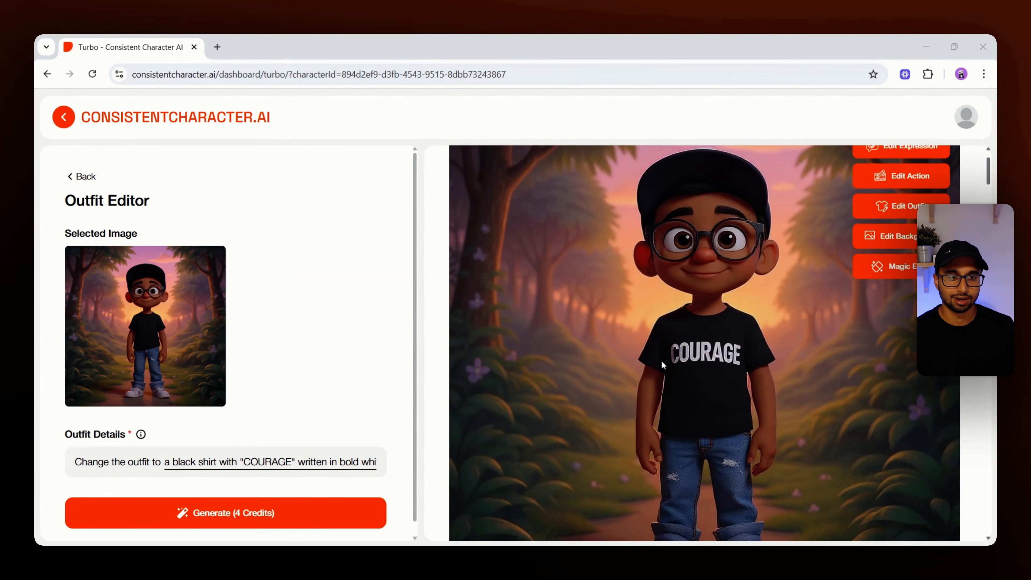
pyautogui.hotkey('ctrl', '-')
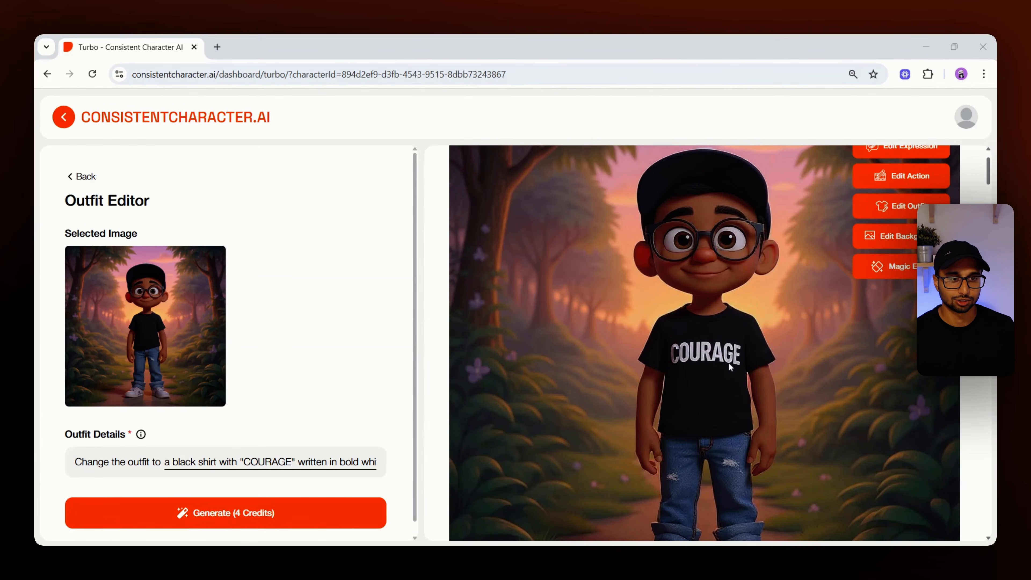
pyautogui.hotkey('ctrl', '+')
pyautogui.scroll(-9, 805, 356)
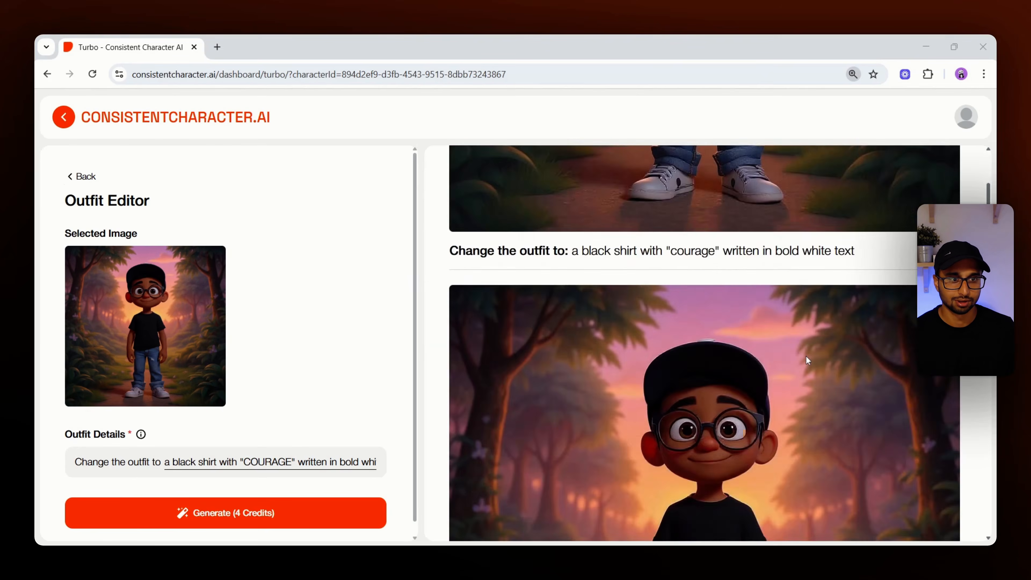
pyautogui.scroll(9, 805, 356)
pyautogui.scroll(2, 805, 357)
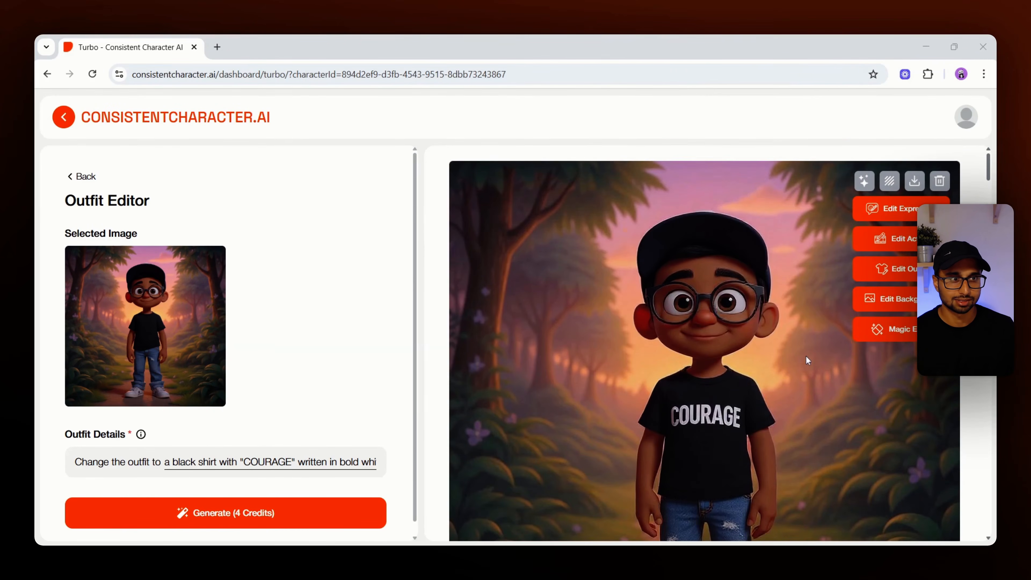
# Upscale the "COURAGE" shirt image and compare it before and after with the comparison slider.
pyautogui.click(866, 184)
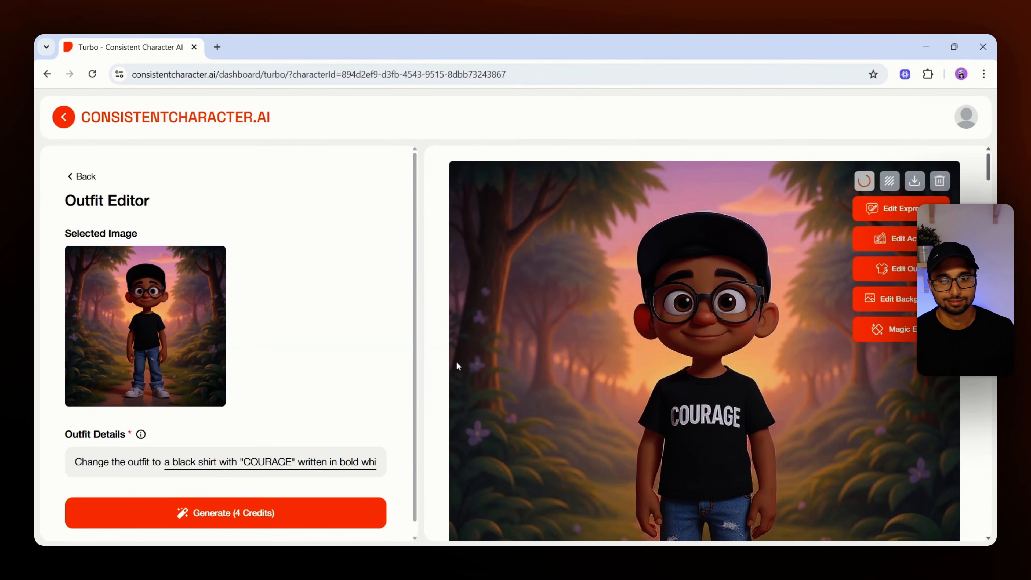
pyautogui.scroll(-2, 675, 396)
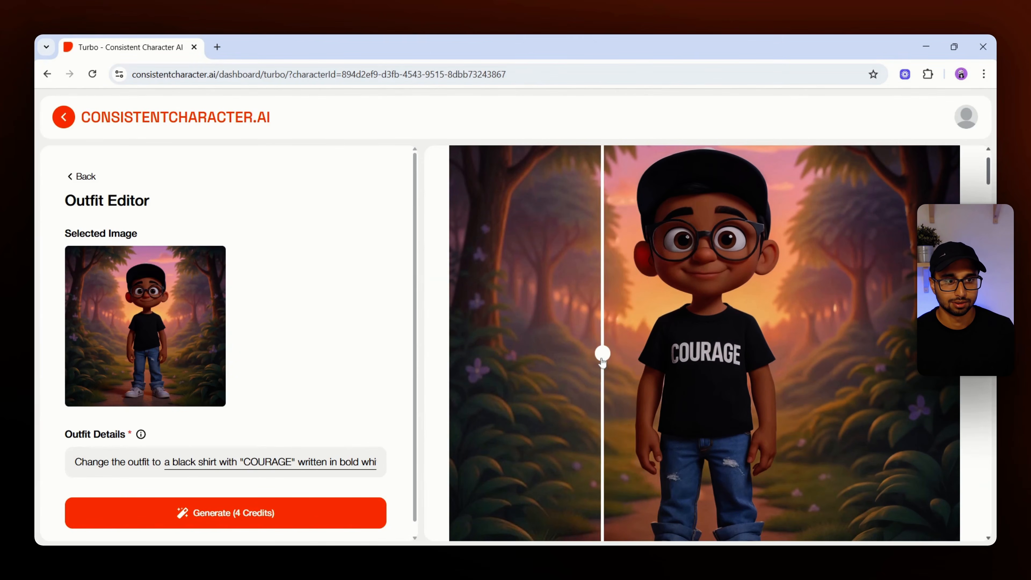
pyautogui.moveTo(603, 352)
pyautogui.mouseDown()
pyautogui.moveTo(836, 353)
pyautogui.moveTo(603, 352)
pyautogui.mouseUp()
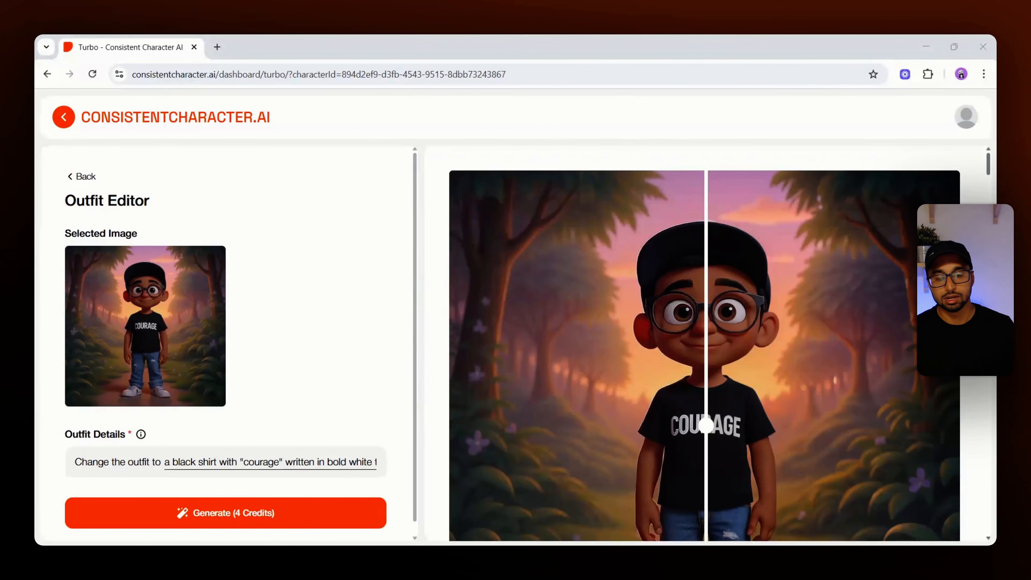
# Leave the outfit editor, replace the title "Turbo Character" with the boy's first name and save it.
pyautogui.click(83, 178)
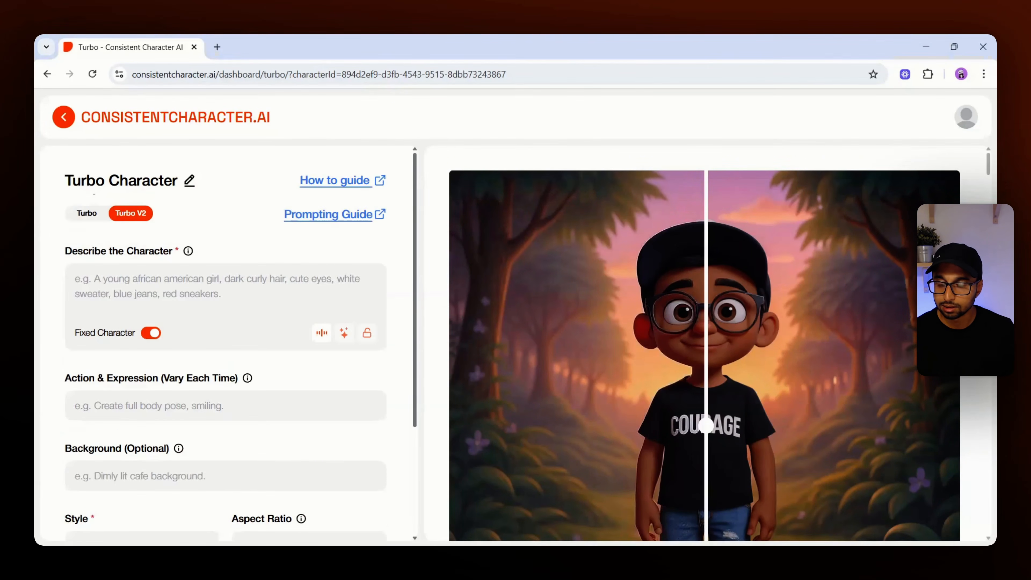
pyautogui.click(189, 180)
pyautogui.tripleClick(149, 187)
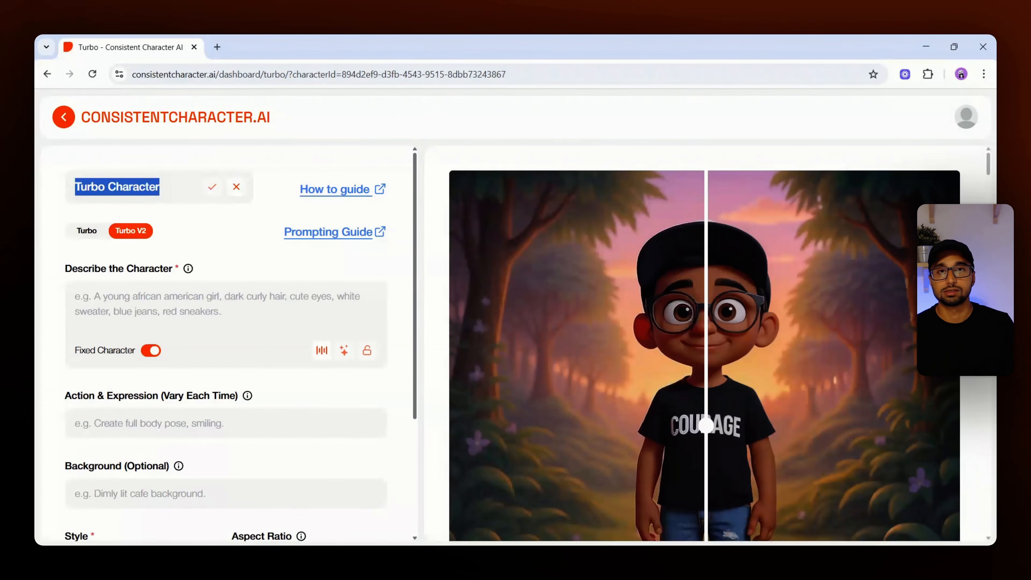
pyautogui.write('Eric')
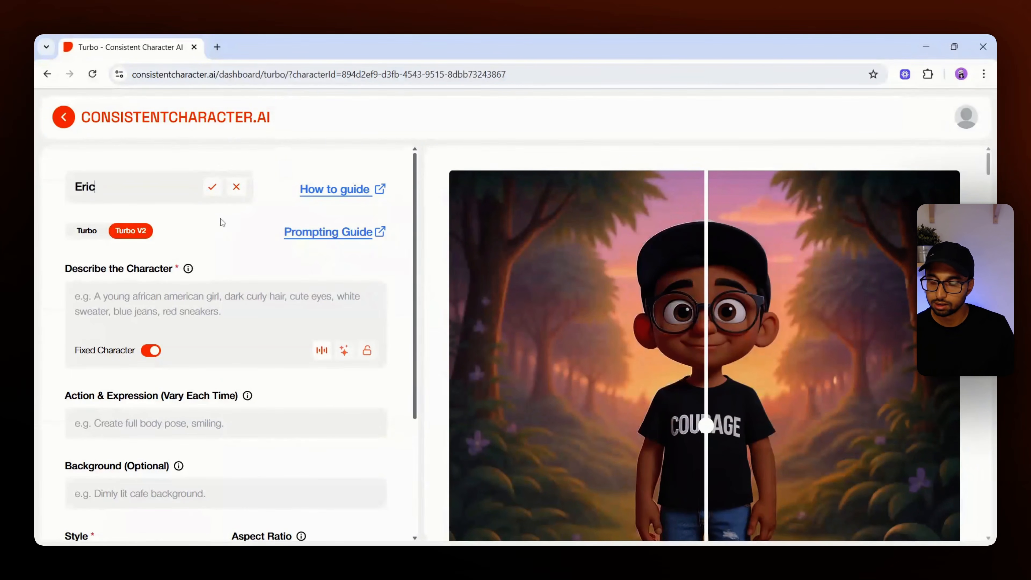
pyautogui.click(212, 186)
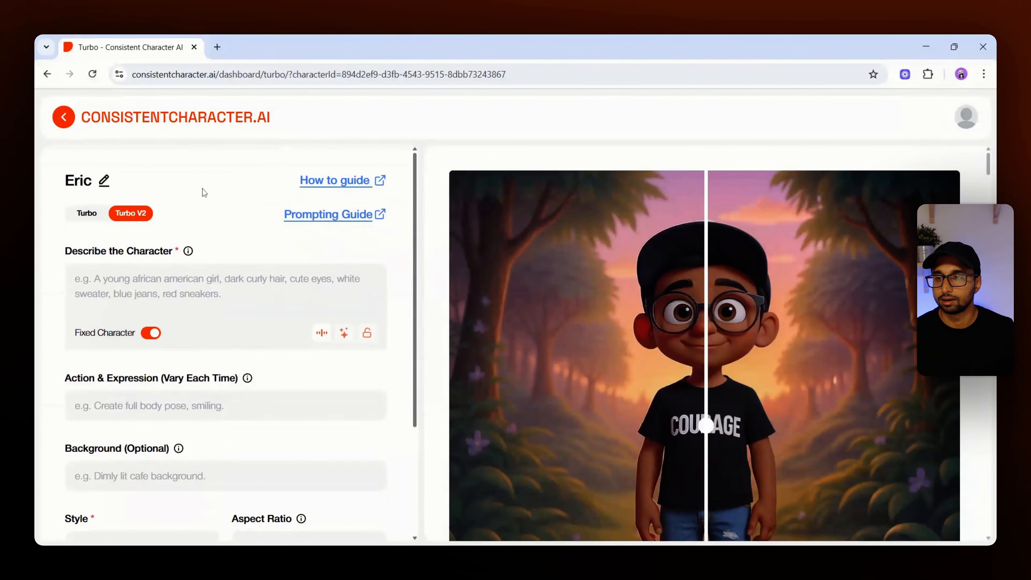
# Return to the home page, reopen the renamed Pixar Animation character and browse its generated images.
pyautogui.click(64, 118)
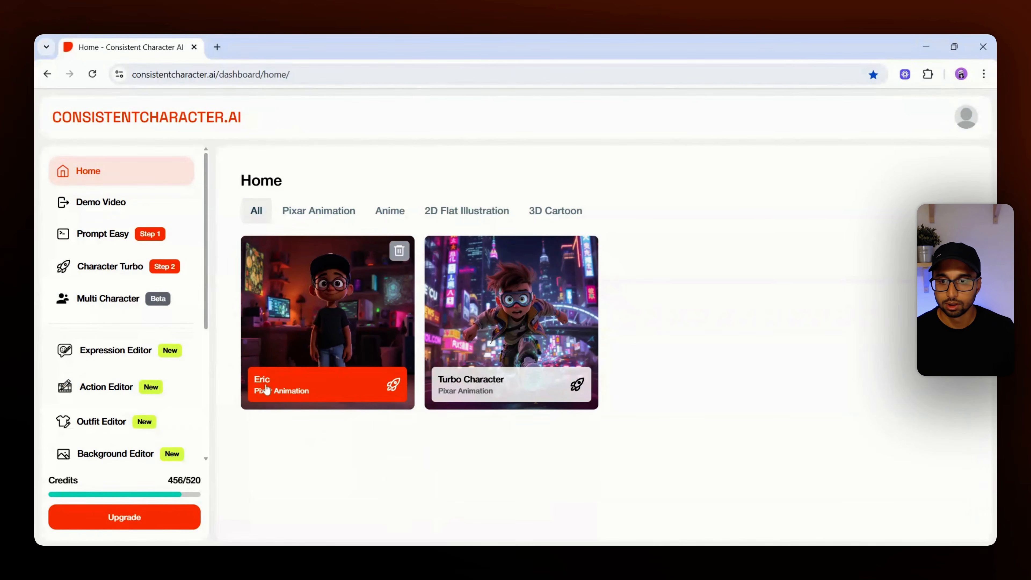
pyautogui.click(350, 338)
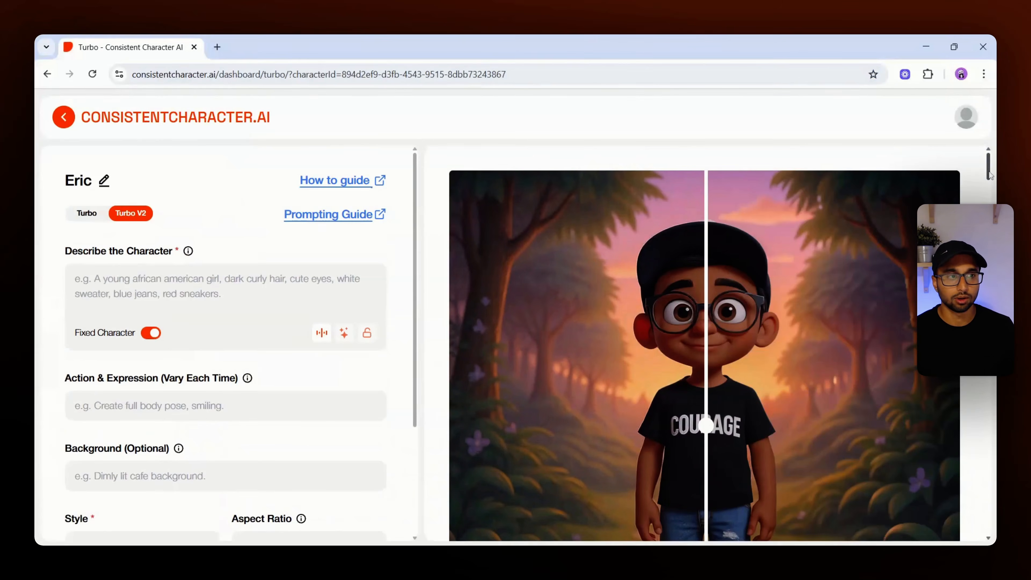
pyautogui.moveTo(989, 202); pyautogui.dragTo(989, 257)
pyautogui.scroll(4, 813, 292)
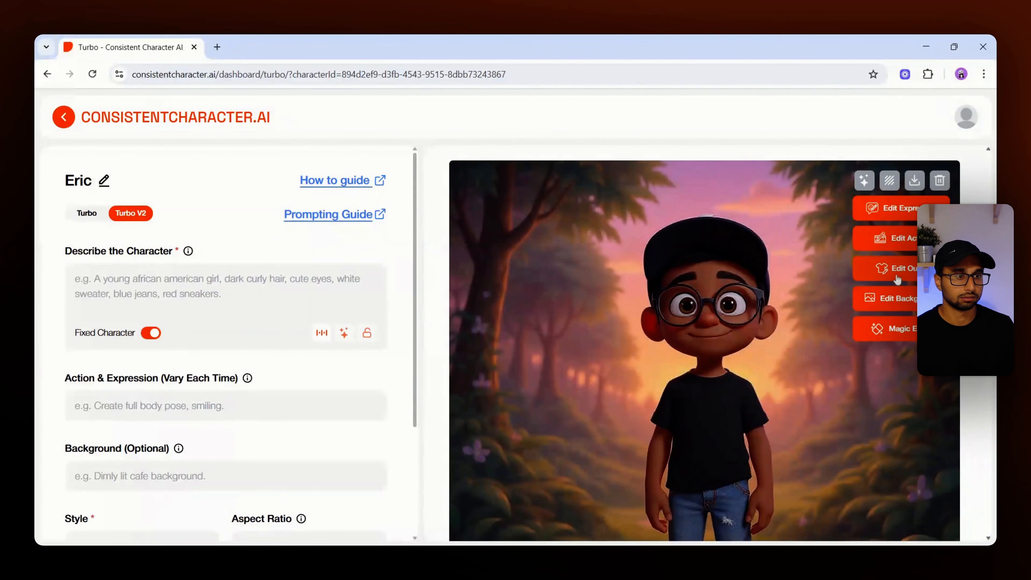
# Reuse the original smiling standing image's prompt in the character form and review its description, action and background.
pyautogui.click(898, 241)
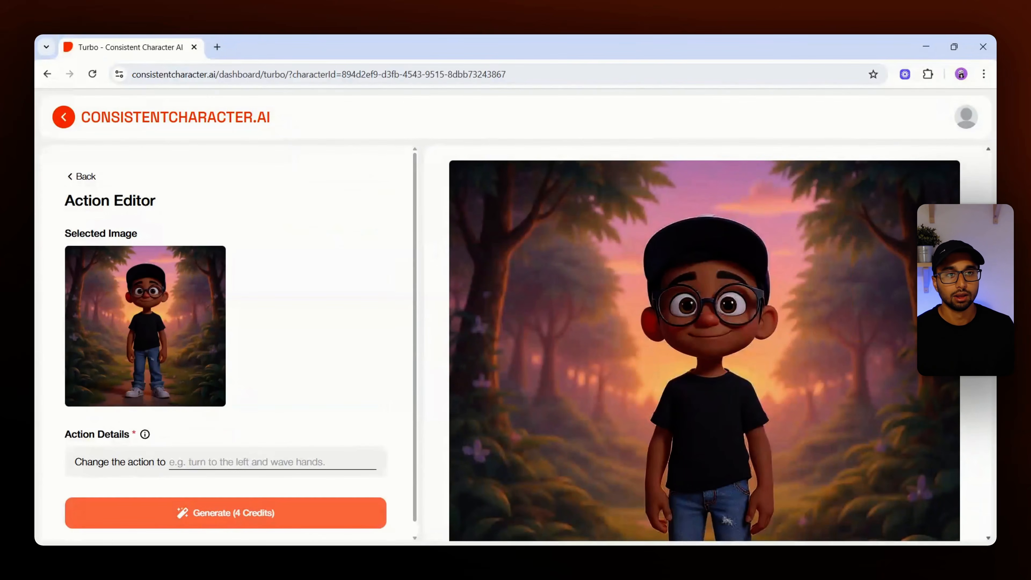
pyautogui.scroll(-10, 707, 508)
pyautogui.scroll(1, 518, 276)
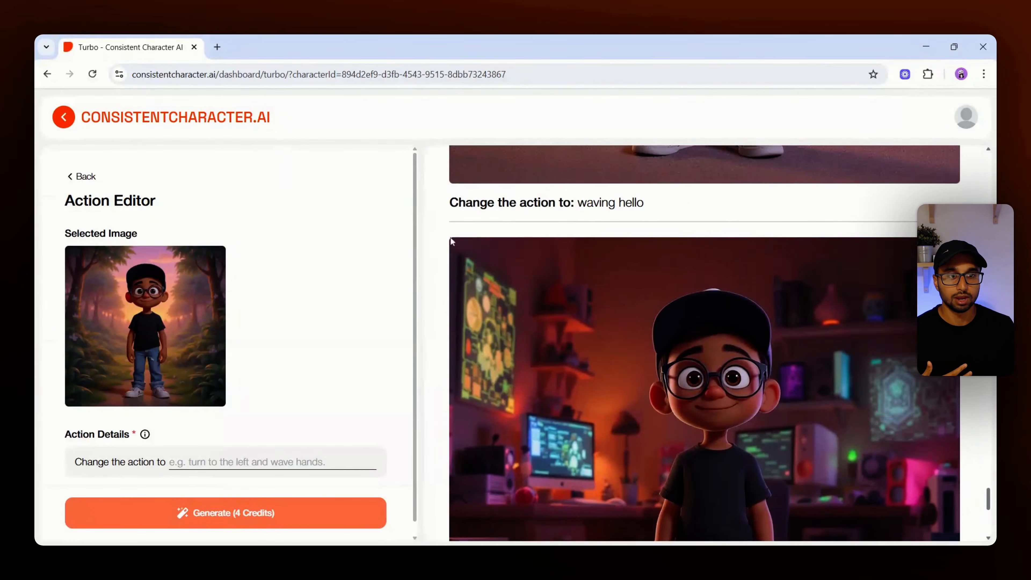
pyautogui.click(517, 260)
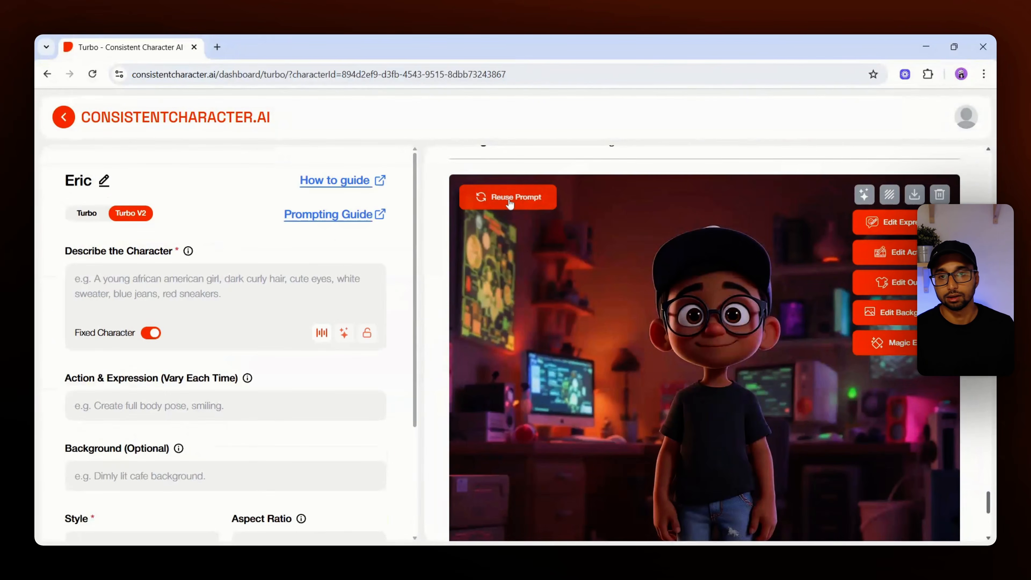
pyautogui.scroll(-8, 612, 358)
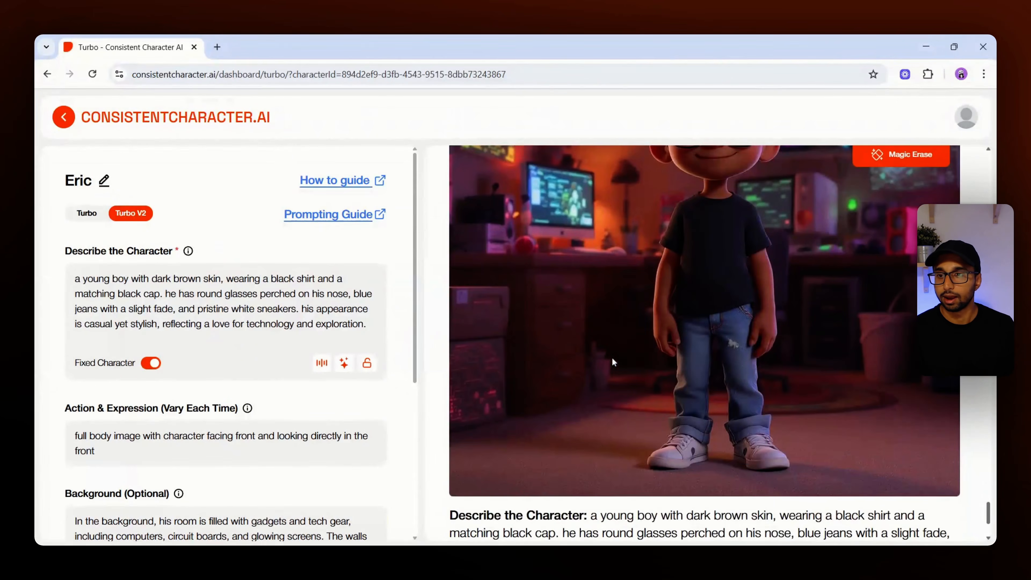
pyautogui.scroll(-6, 162, 221)
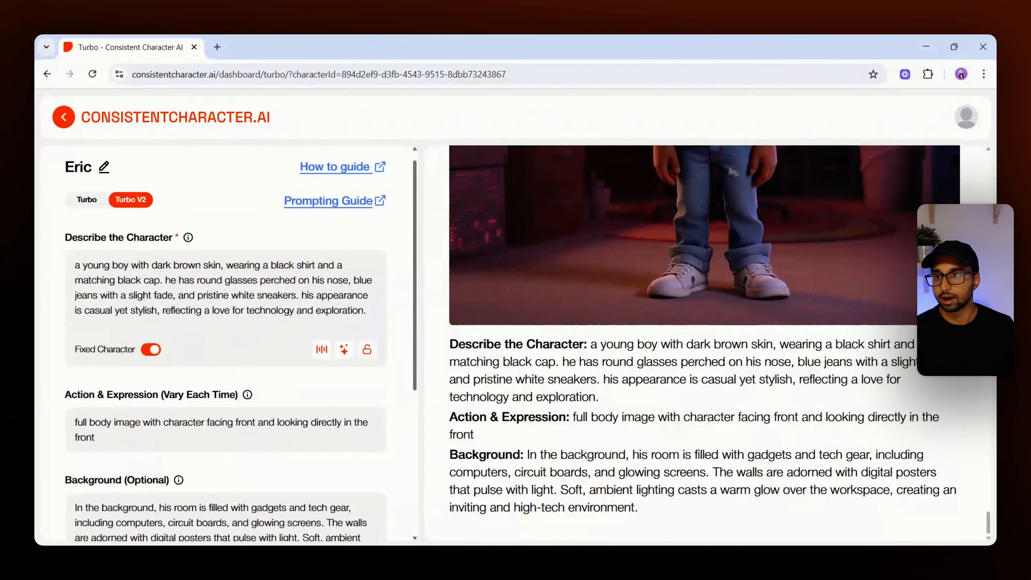
pyautogui.scroll(5, 221, 387)
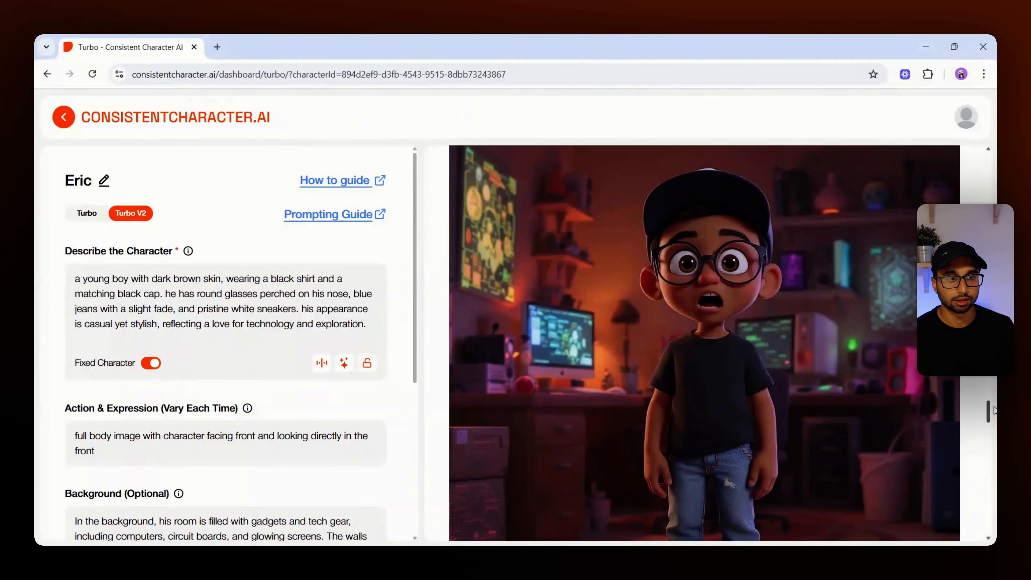
# Open the surprised standing image in the action editor, look over the generated images and return to the home page.
pyautogui.scroll(4, 896, 336)
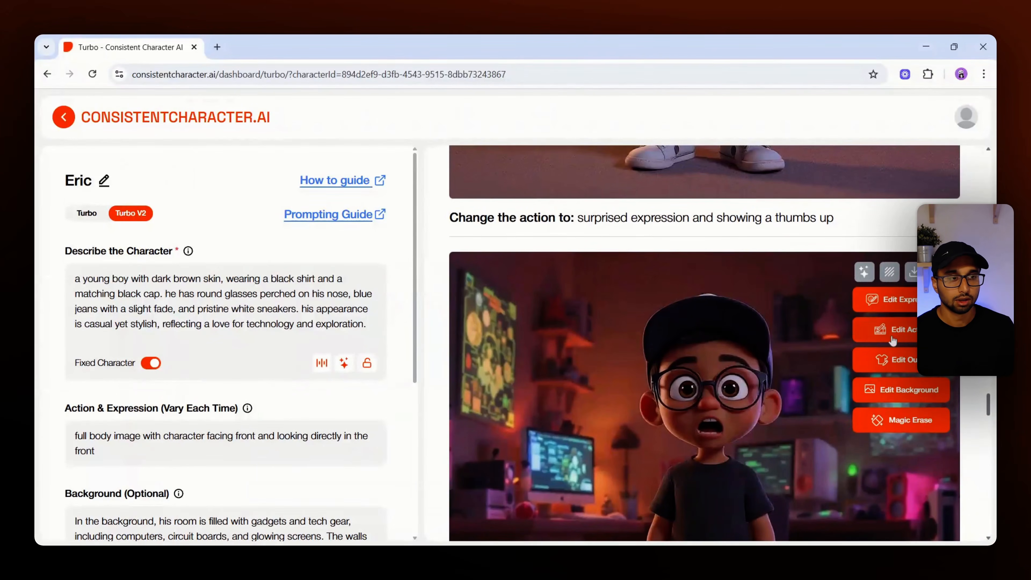
pyautogui.click(897, 335)
pyautogui.scroll(15, 705, 344)
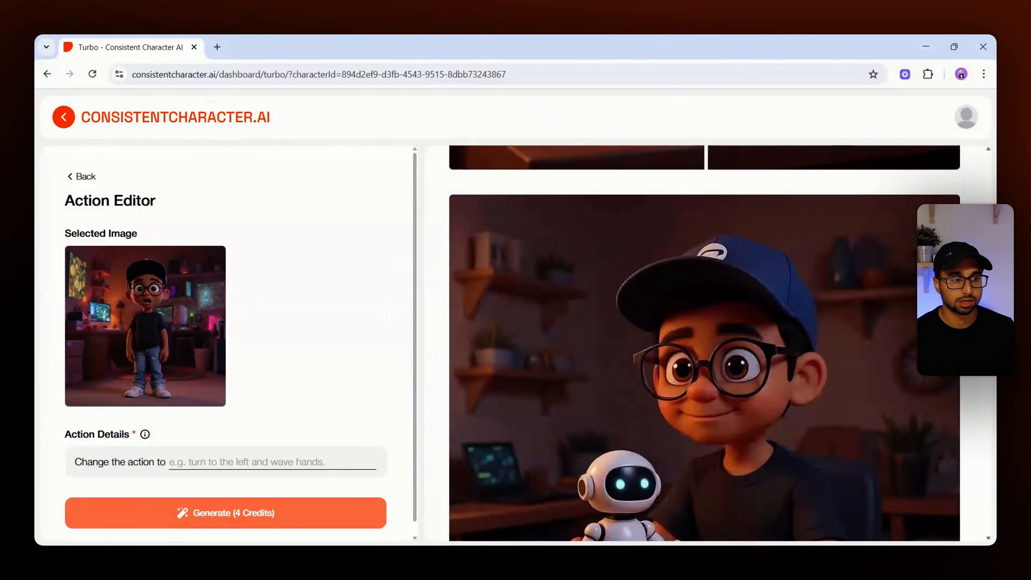
pyautogui.scroll(-5, 704, 344)
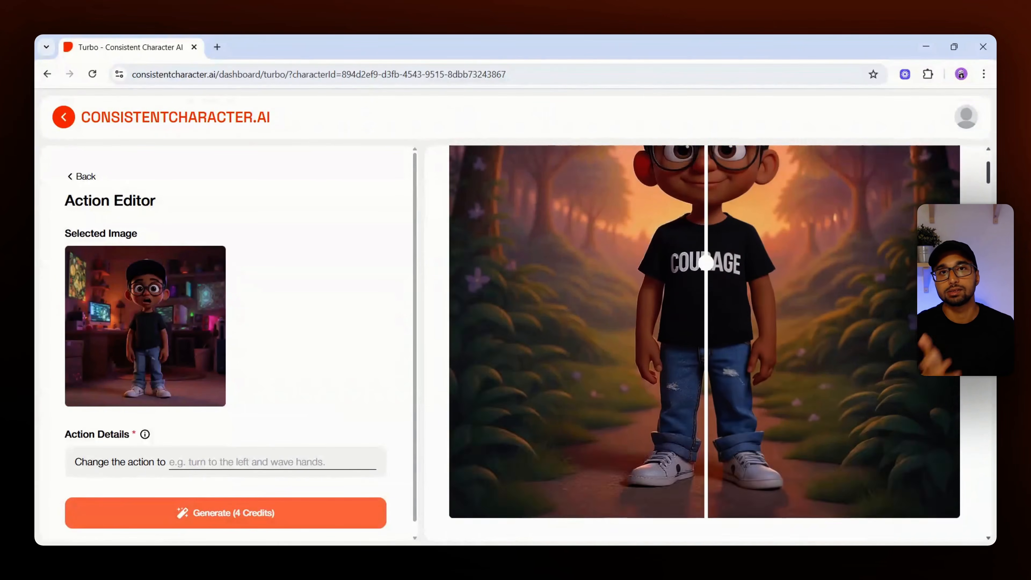
pyautogui.click(66, 118)
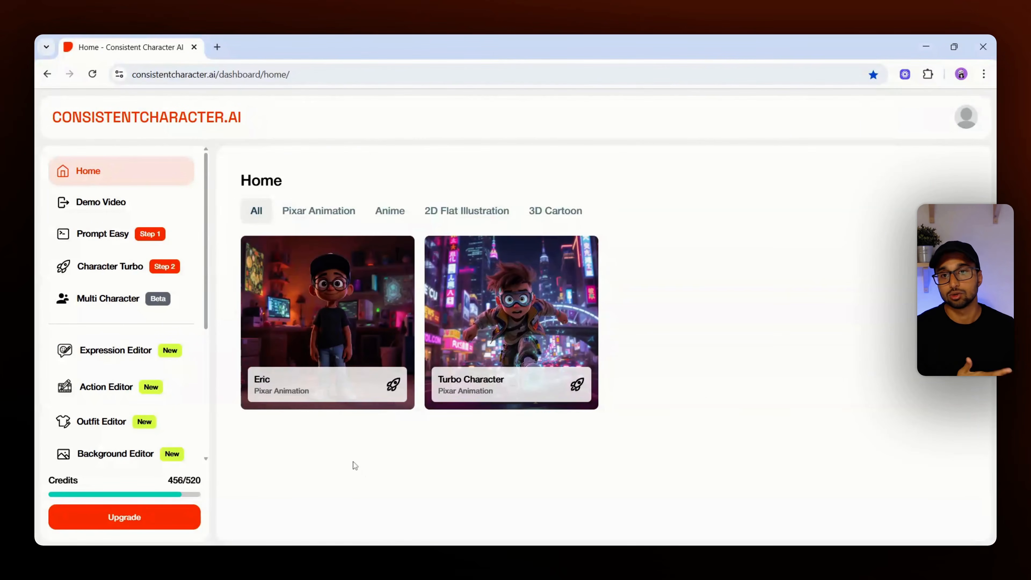
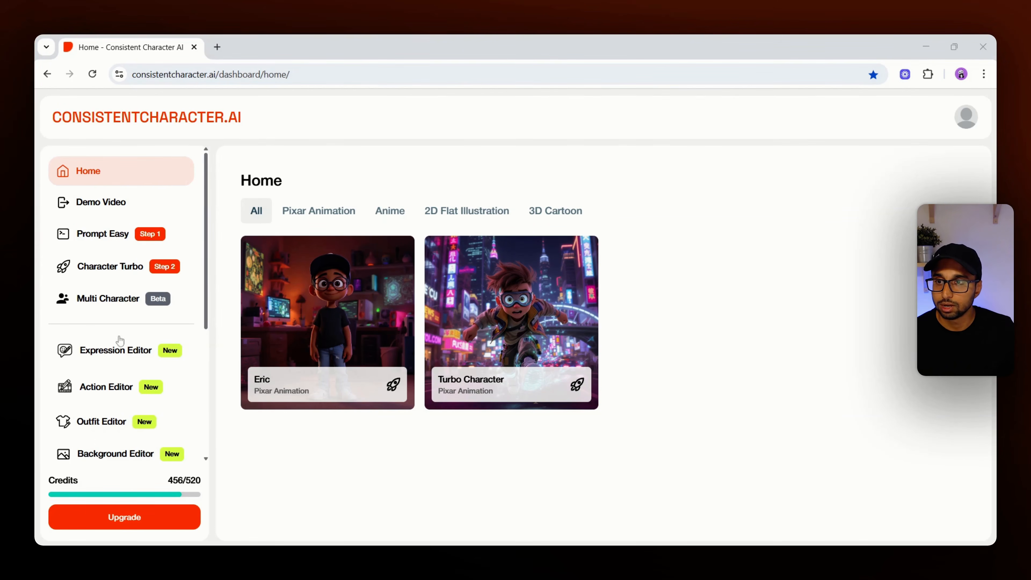
# Open the standalone Action Editor and upload the cartoon image of the girl in the yellow raincoat.
pyautogui.hotkey('ctrl', '+')
pyautogui.hotkey('ctrl', '-')
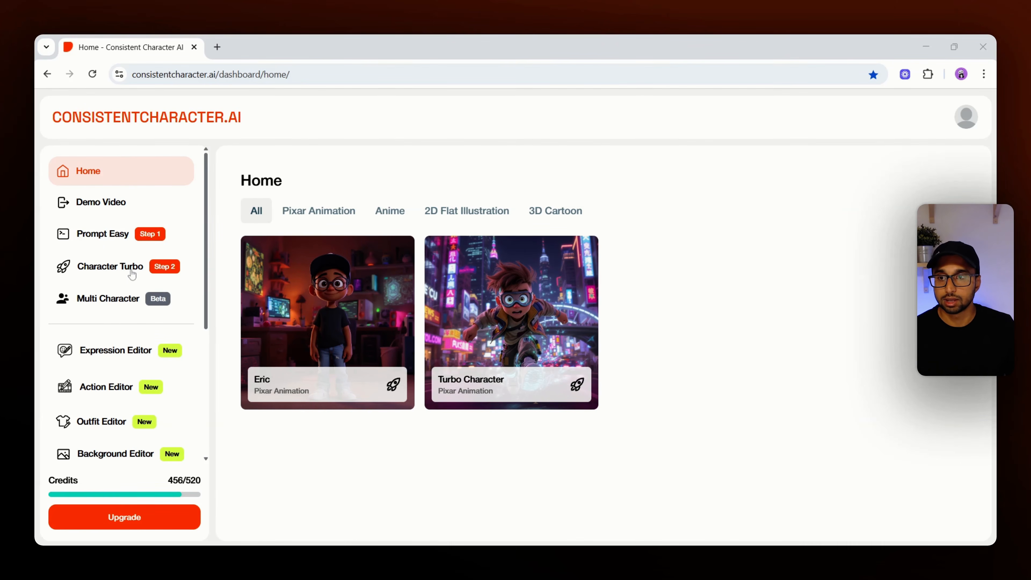
pyautogui.scroll(-3, 107, 362)
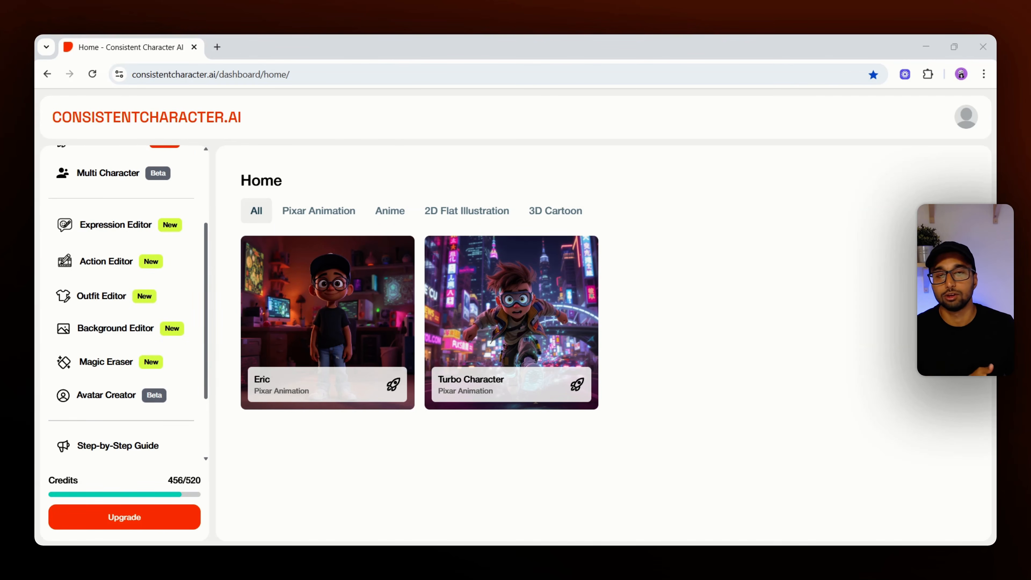
pyautogui.click(106, 262)
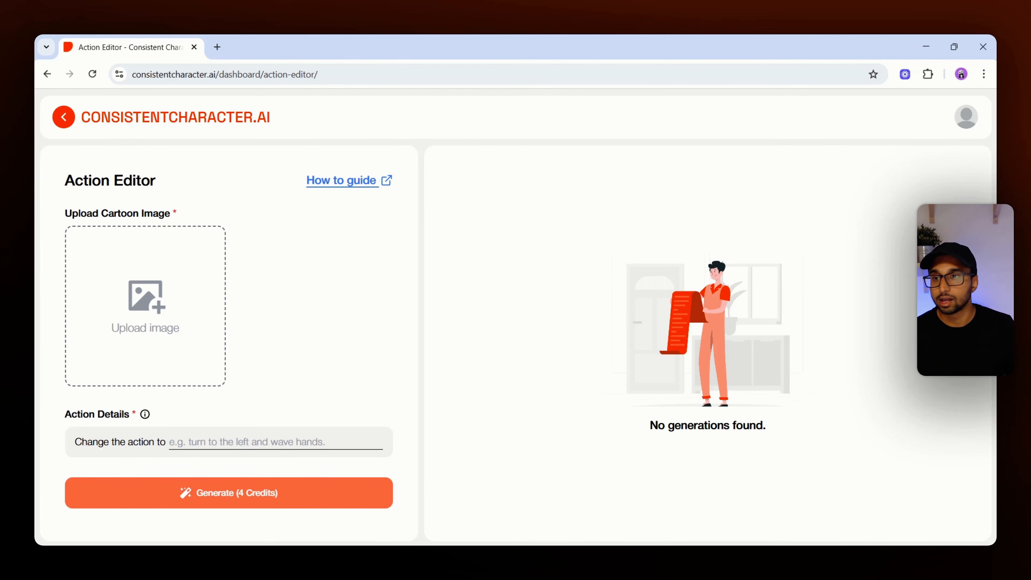
pyautogui.click(174, 443)
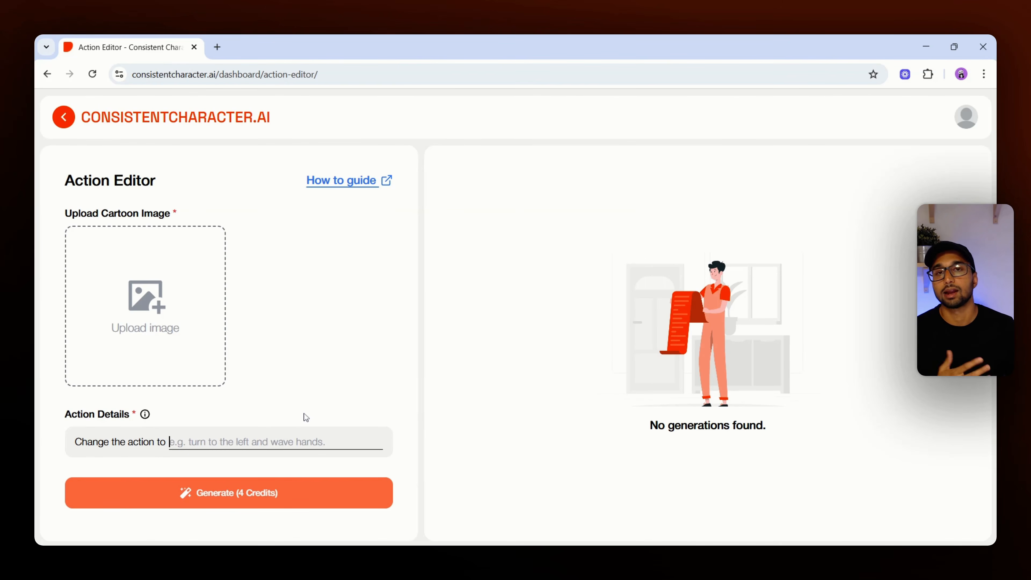
pyautogui.click(164, 312)
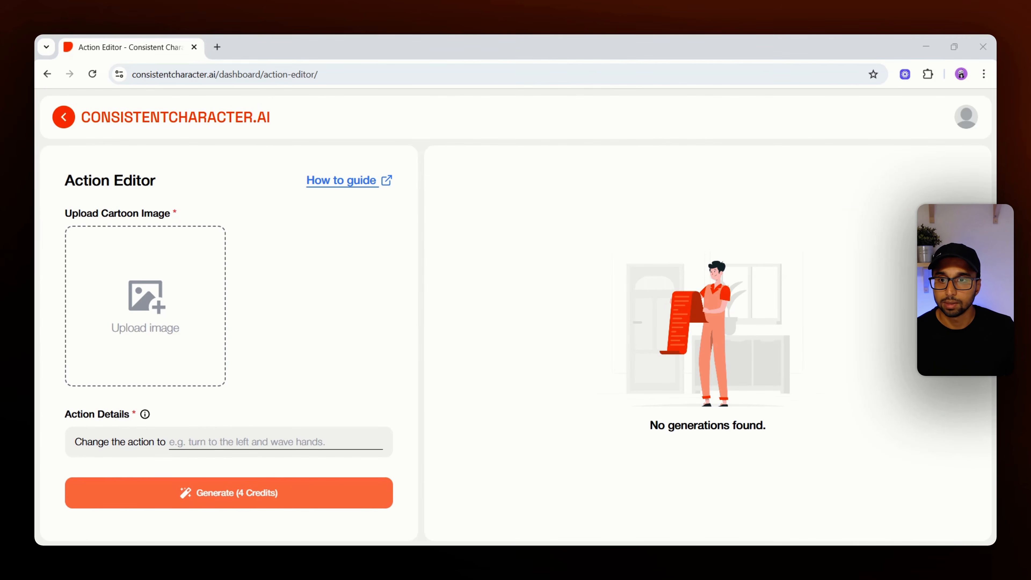
pyautogui.doubleClick(230, 347)
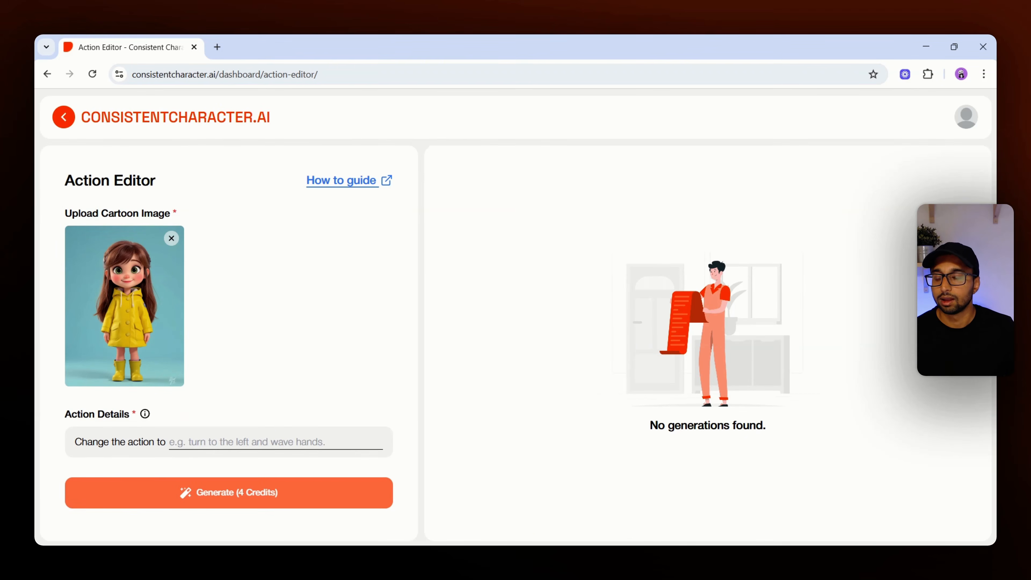
# Generate the raincoat girl with the action changed to "waving hello" and inspect the resulting image.
pyautogui.click(174, 441)
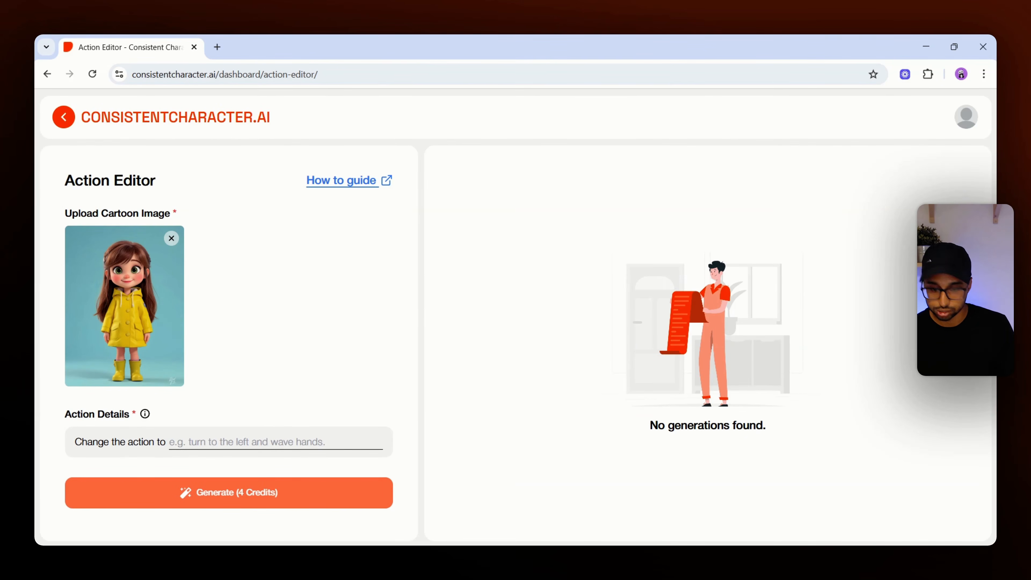
pyautogui.write('waving hello')
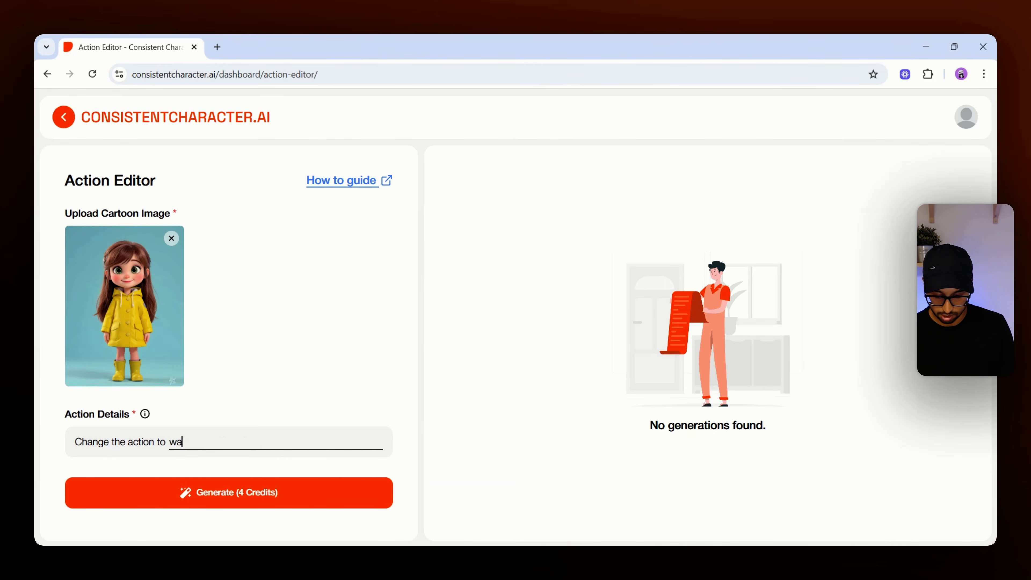
pyautogui.click(236, 506)
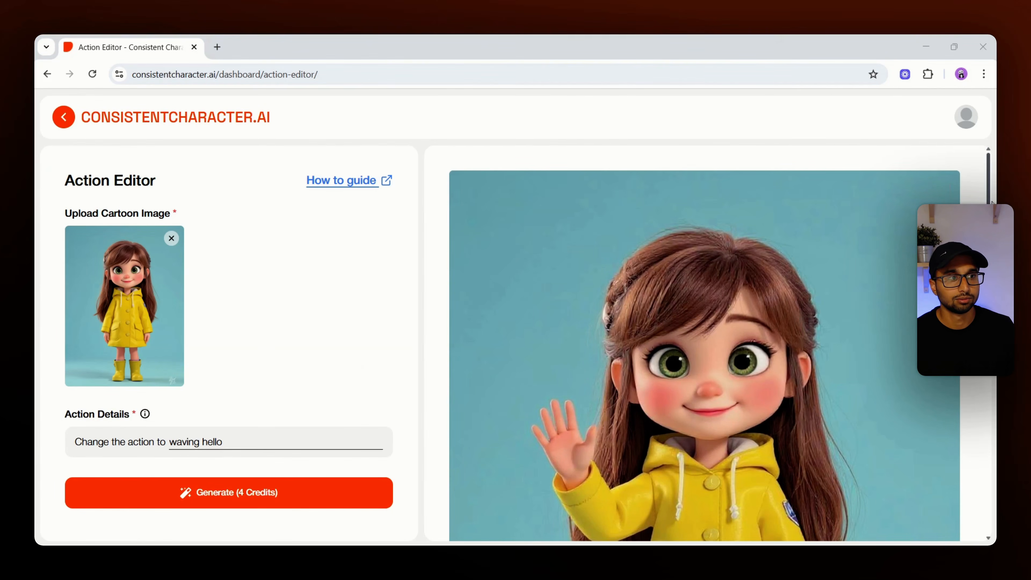
pyautogui.moveTo(988, 256); pyautogui.dragTo(989, 282)
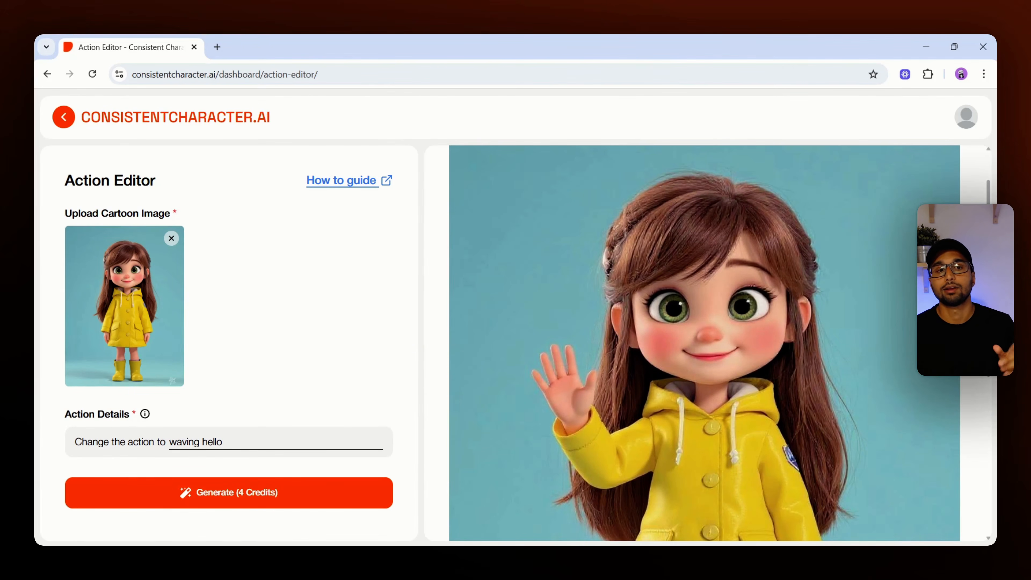
pyautogui.scroll(2, 813, 299)
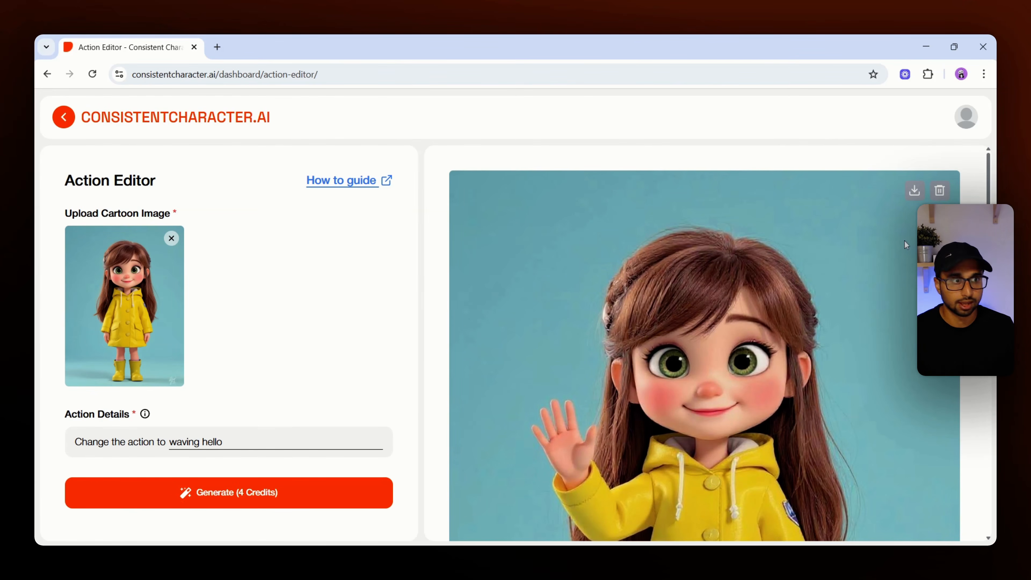
pyautogui.scroll(-2, 702, 411)
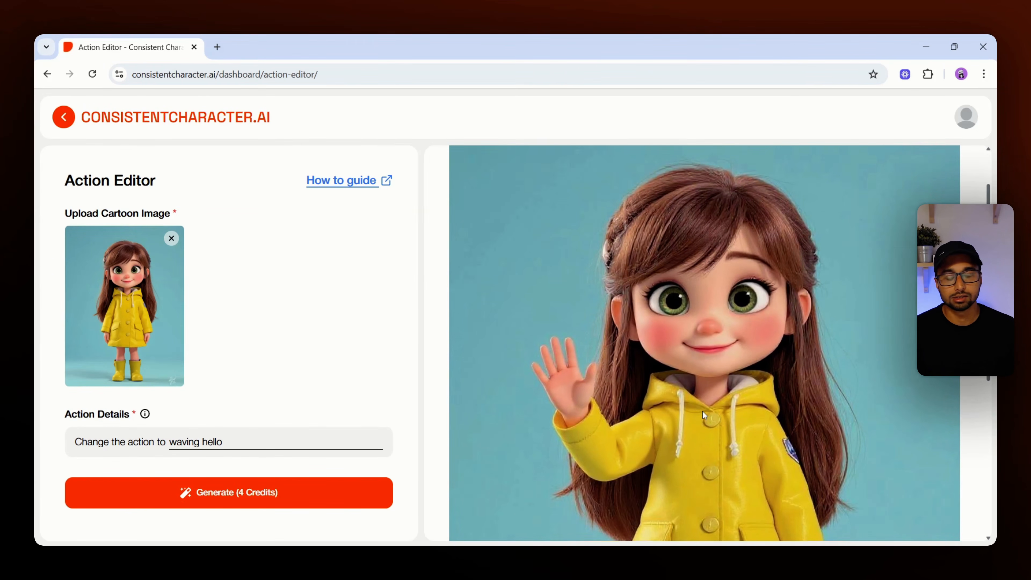
pyautogui.scroll(2, 705, 401)
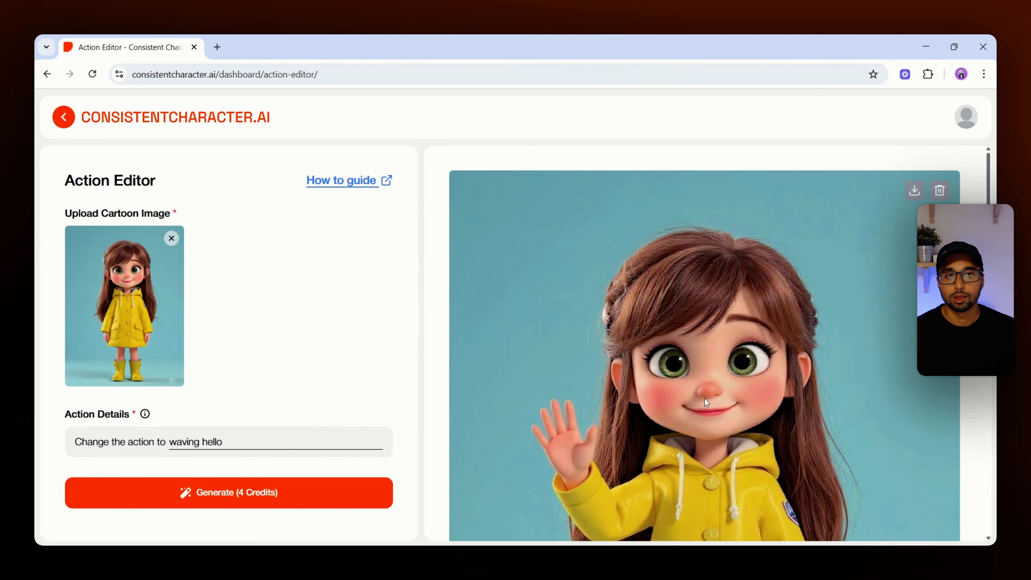
pyautogui.scroll(-2, 705, 401)
# Go back to the home page and reopen the Action Editor to view the saved image of the waving girl.
pyautogui.click(63, 118)
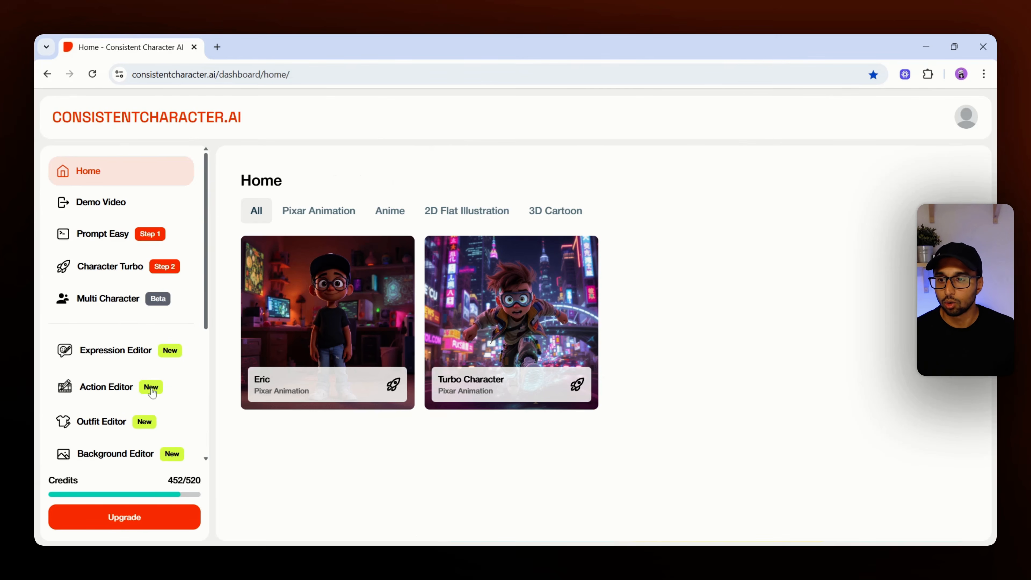
pyautogui.click(124, 398)
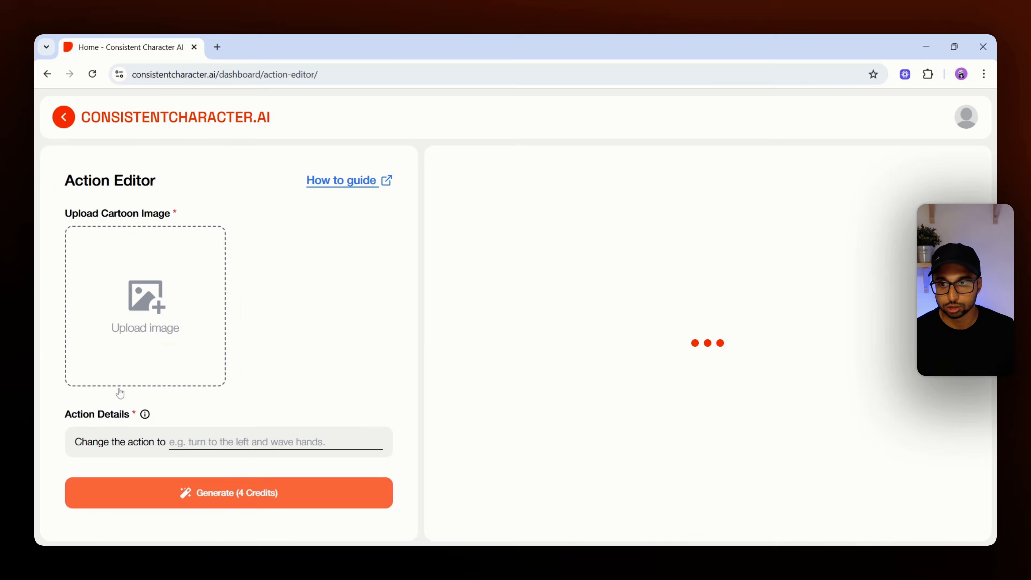
pyautogui.scroll(-2, 605, 427)
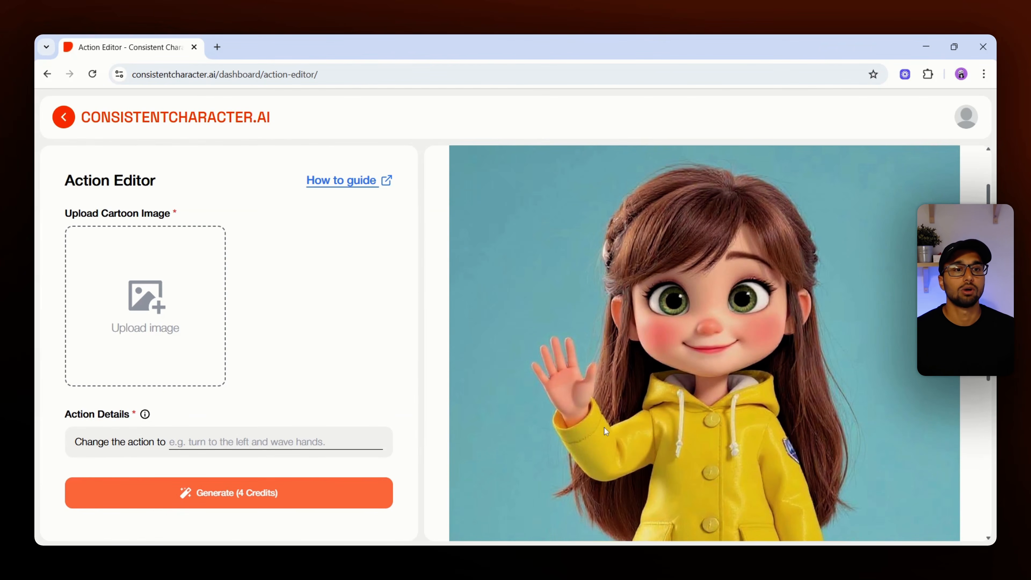
pyautogui.scroll(2, 605, 428)
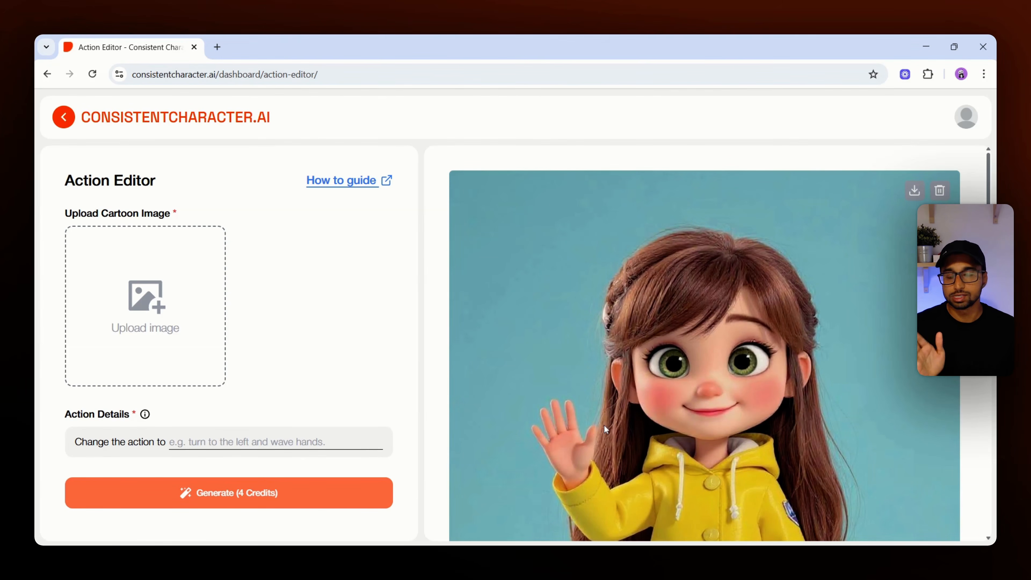
# Return to the home page, view the Expression Editor's upload and face expression form, and leave it.
pyautogui.click(64, 122)
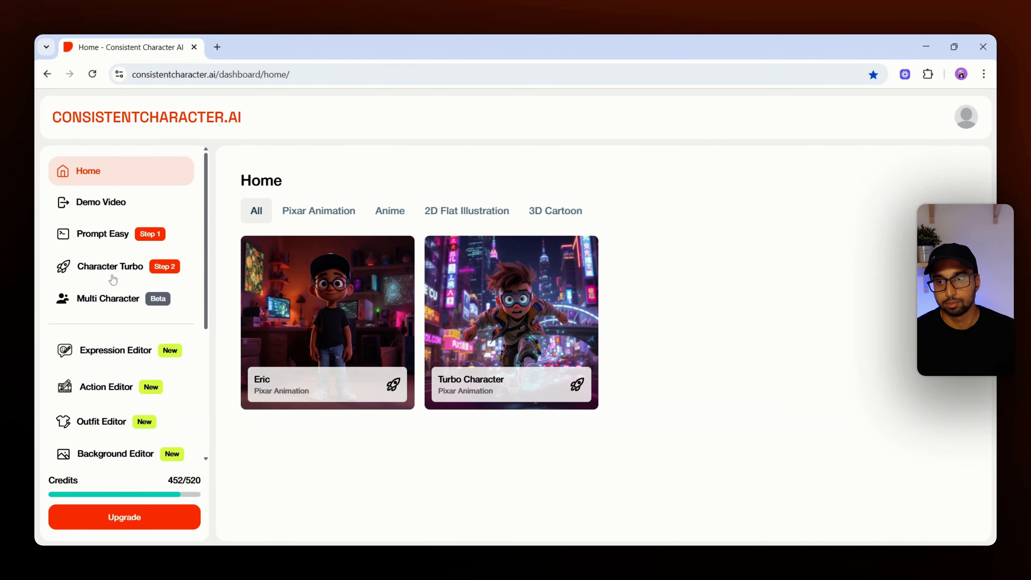
pyautogui.scroll(-2, 170, 394)
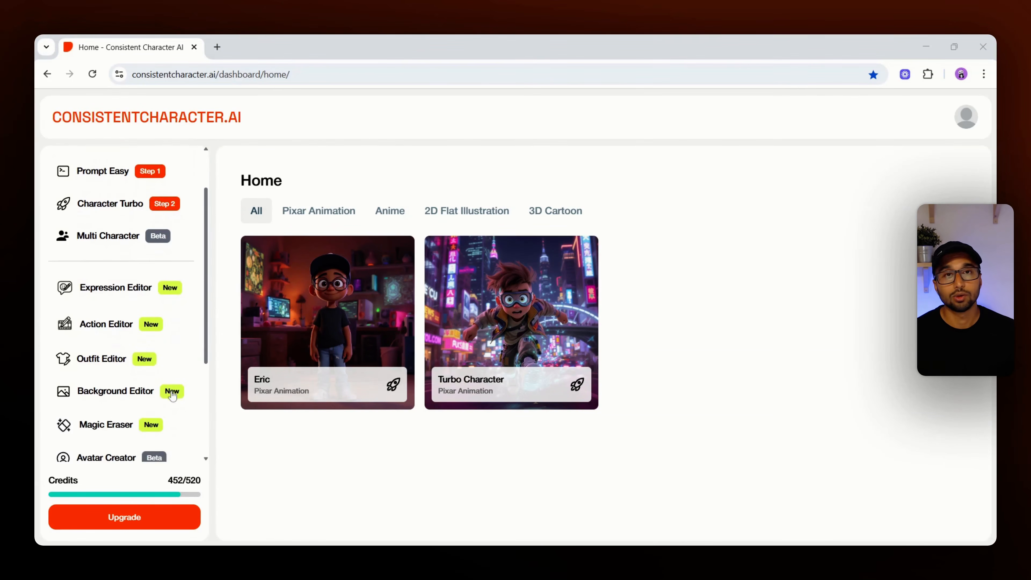
pyautogui.click(111, 290)
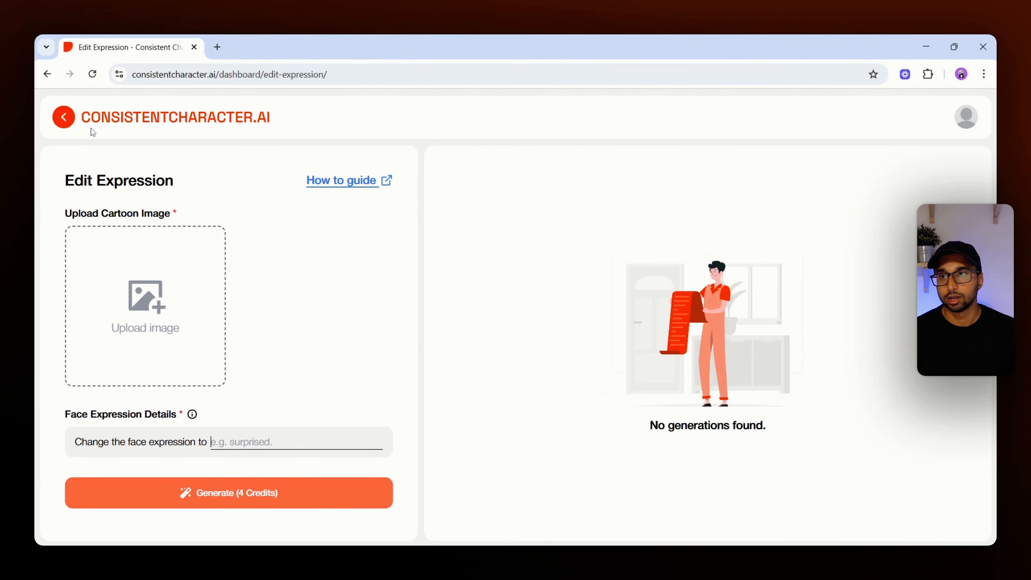
pyautogui.click(73, 129)
# Review the waving girl's full-body image in the Action Editor and go back to the home page.
pyautogui.click(123, 390)
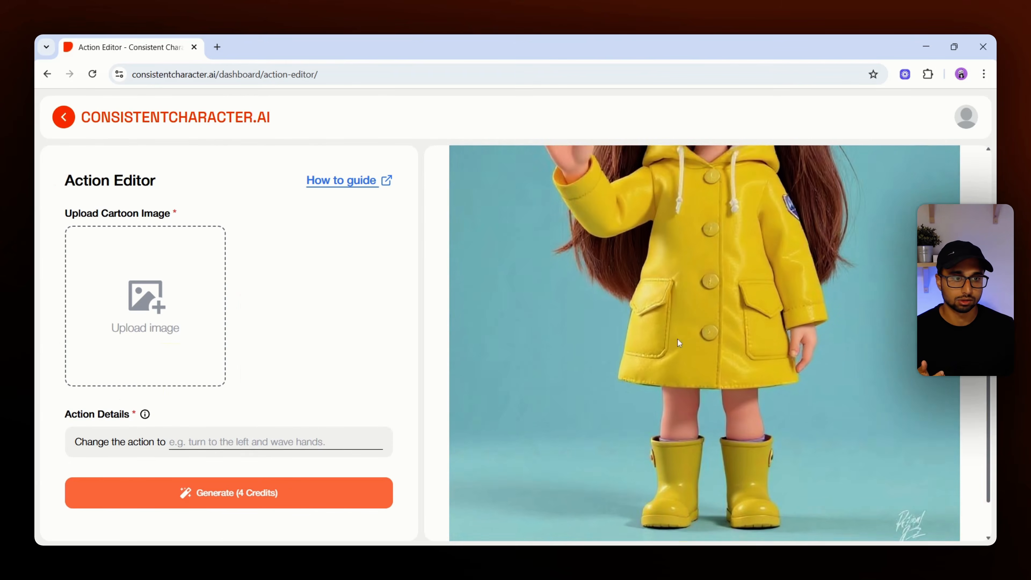
pyautogui.scroll(-2, 675, 366)
pyautogui.scroll(15, 671, 398)
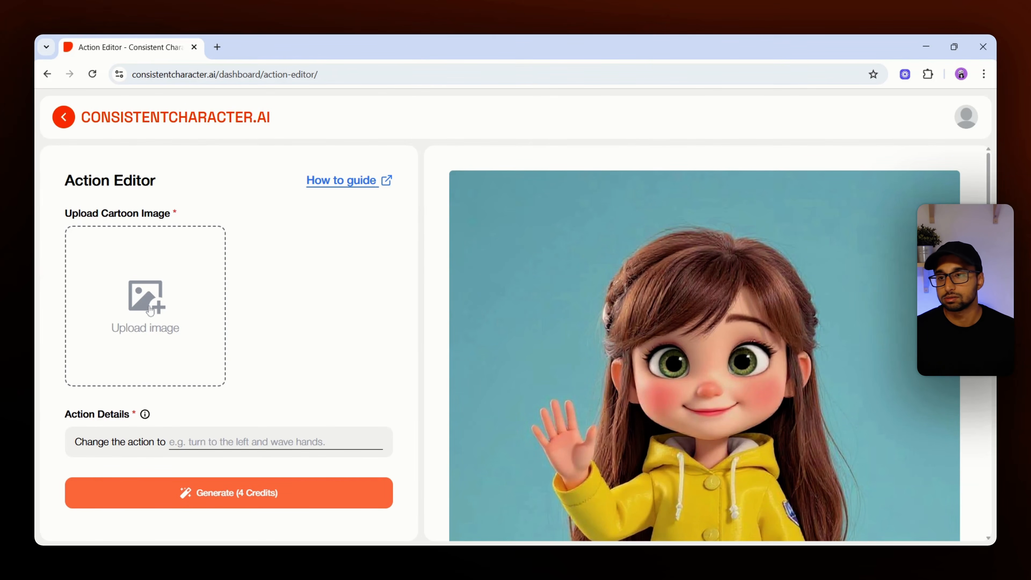
pyautogui.click(64, 118)
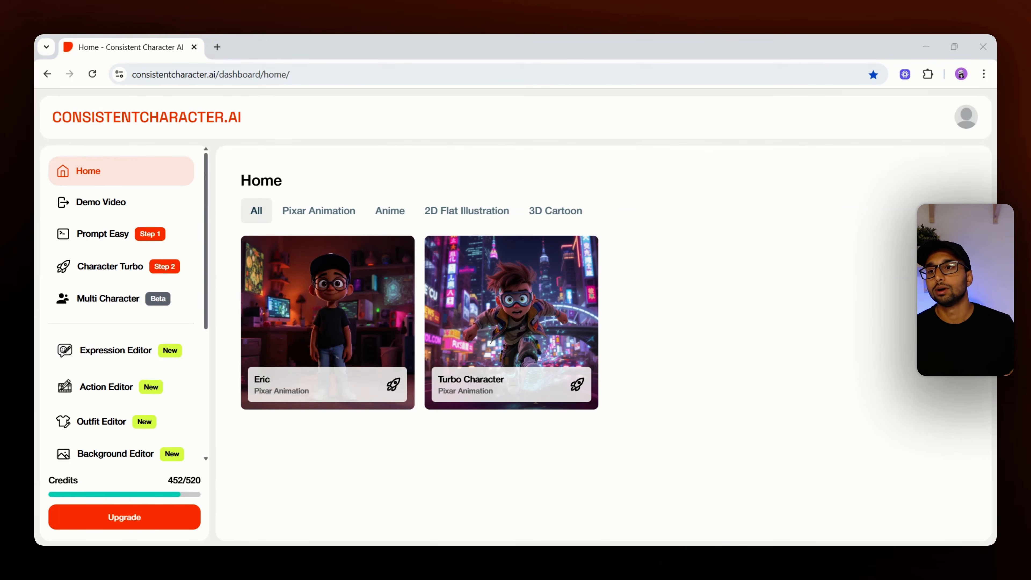
# Review the Multi Character form's two image uploads, scene description, background and aspect ratio fields, and return home.
pyautogui.click(120, 305)
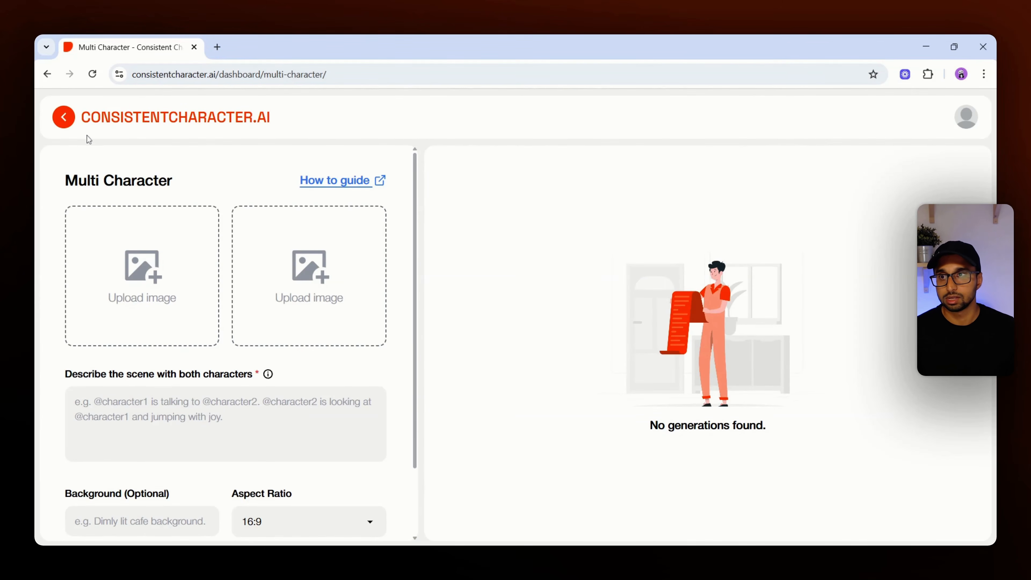
pyautogui.scroll(-2, 227, 345)
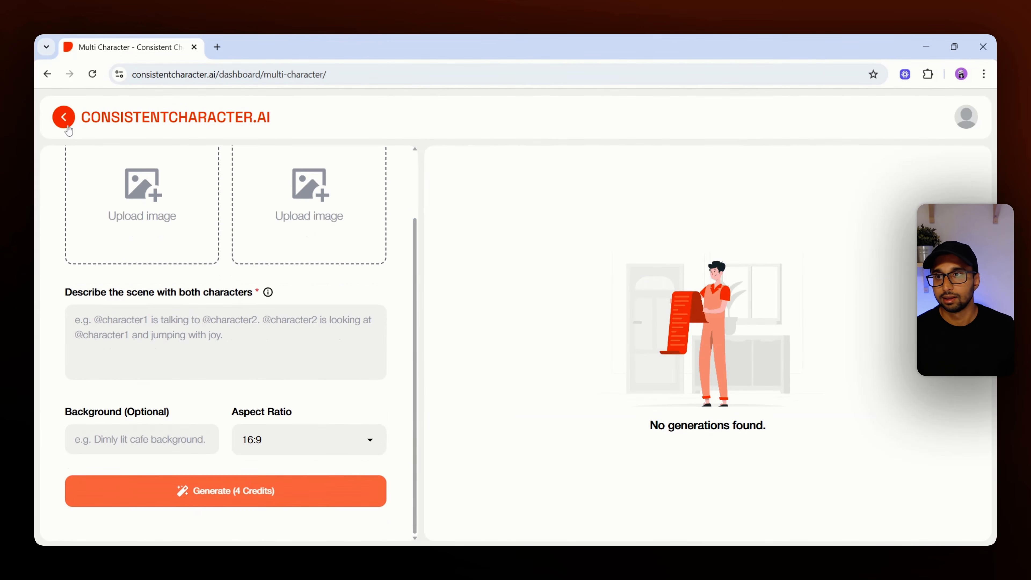
pyautogui.click(66, 123)
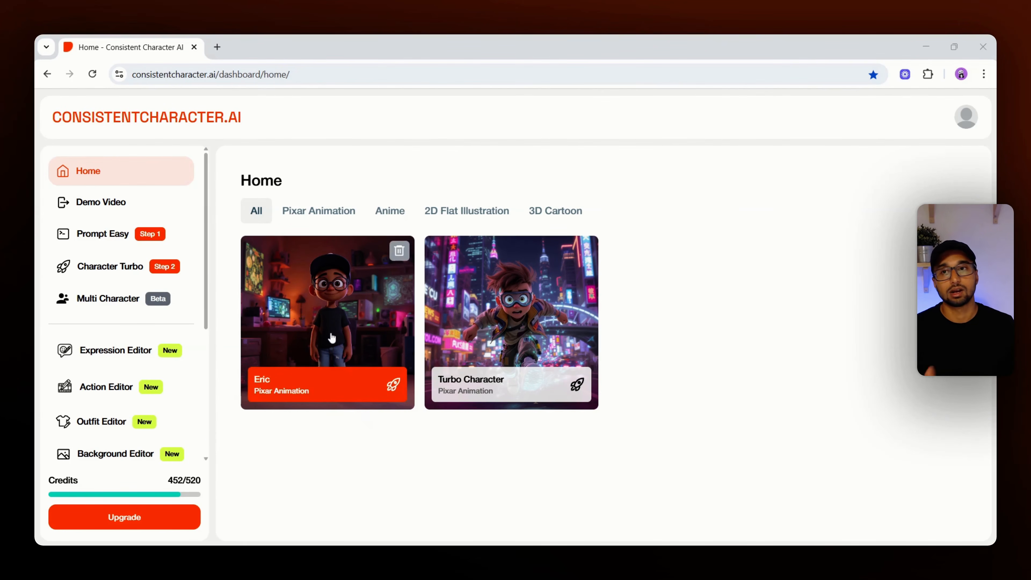
# Highlight the consistentcharacter.ai address and open the account's subscription and credits settings.
pyautogui.moveTo(219, 74); pyautogui.dragTo(131, 75)
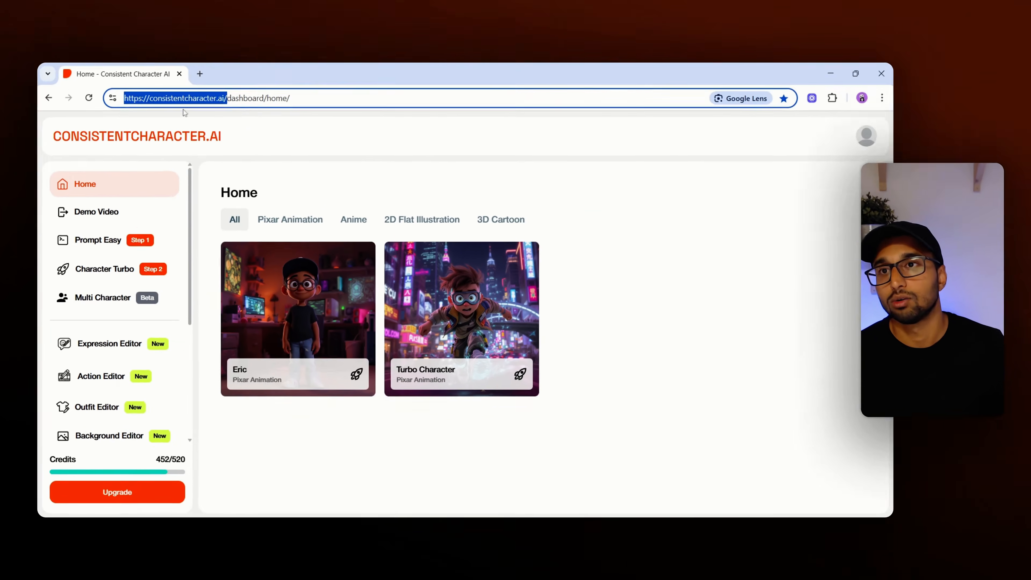
pyautogui.click(308, 130)
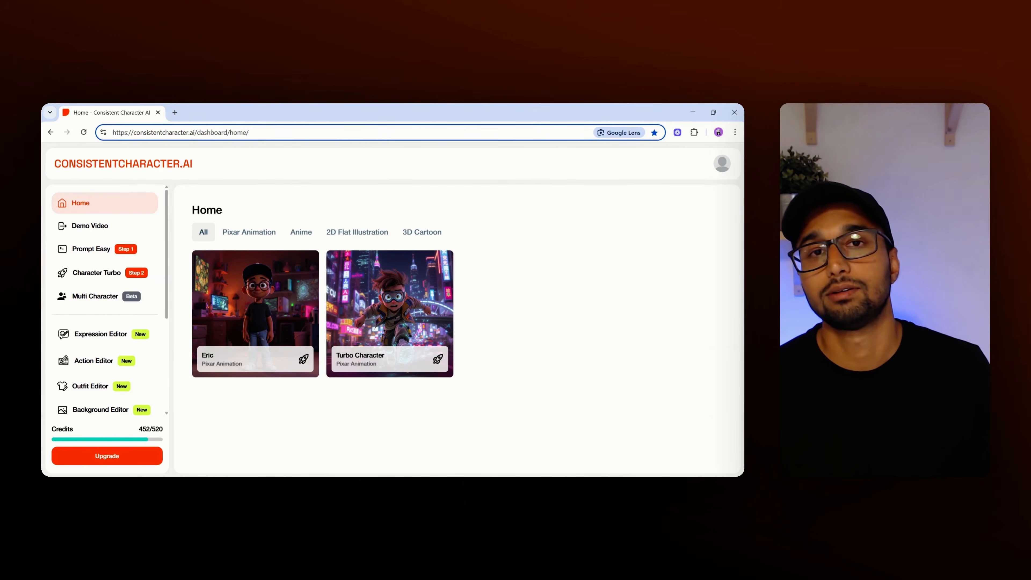
pyautogui.scroll(-4, 101, 372)
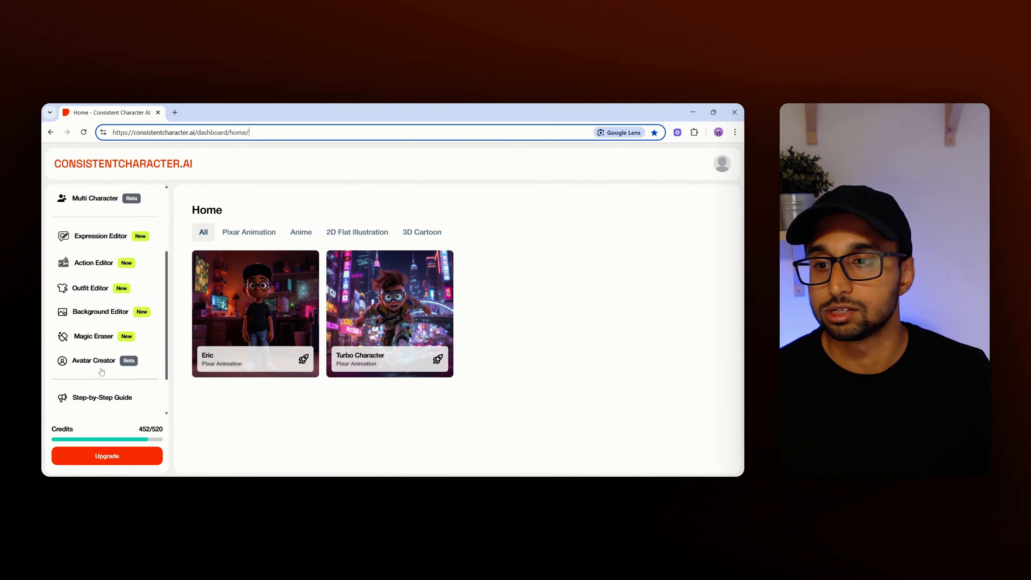
pyautogui.click(84, 380)
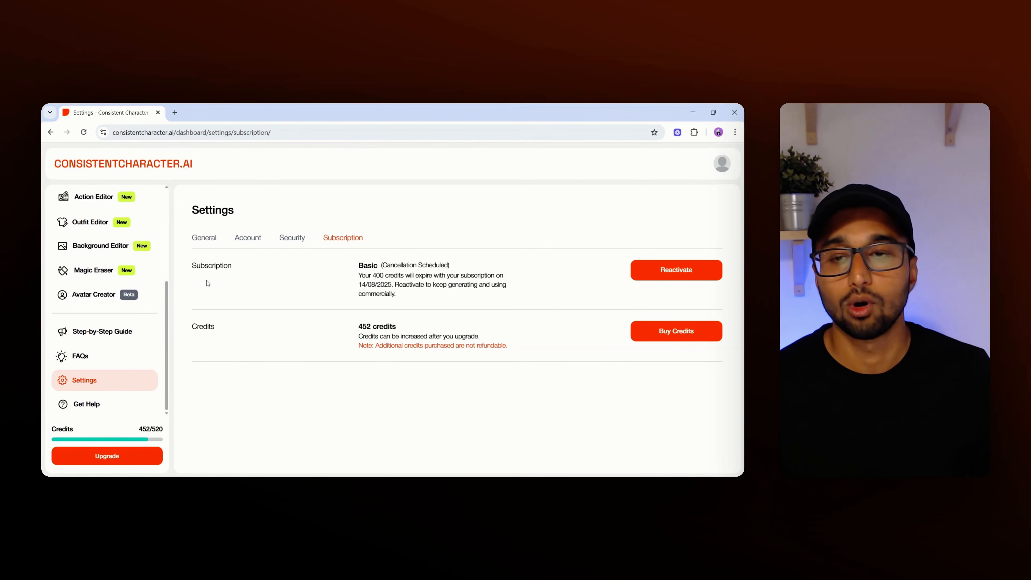
# Leave the subscription settings, view the blank Character Turbo form and return to the home page.
pyautogui.scroll(3, 98, 309)
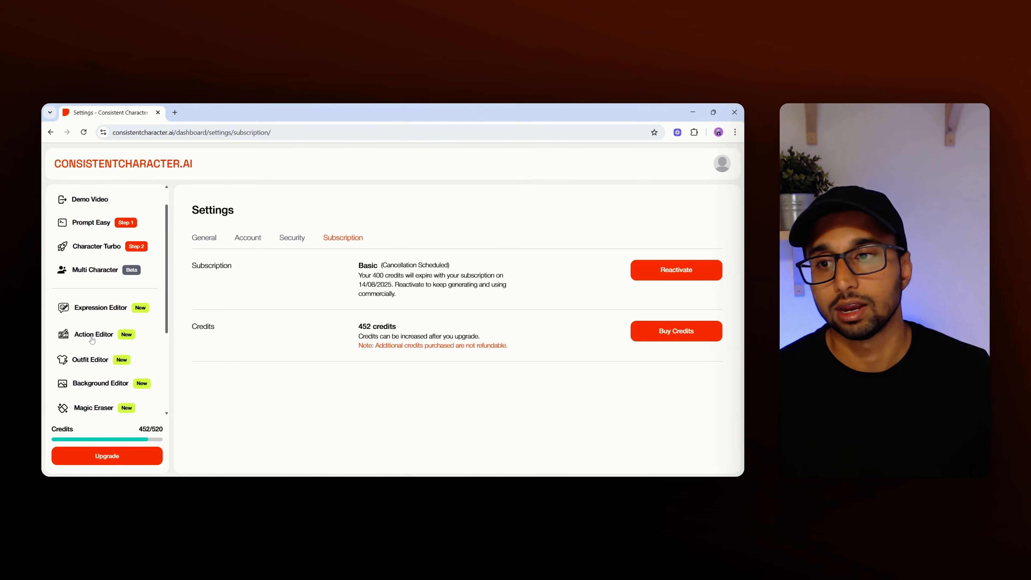
pyautogui.scroll(1, 93, 320)
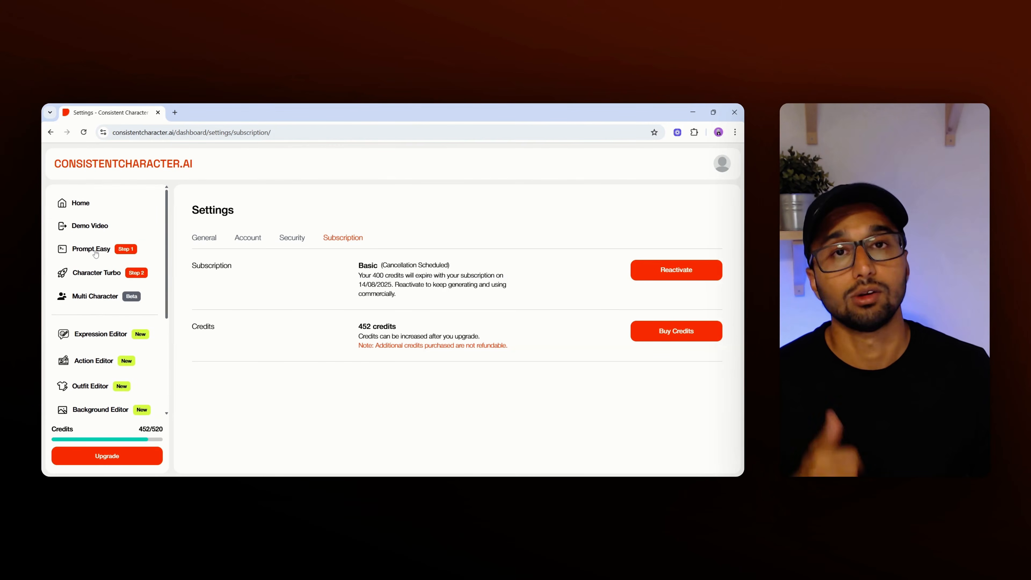
pyautogui.click(96, 274)
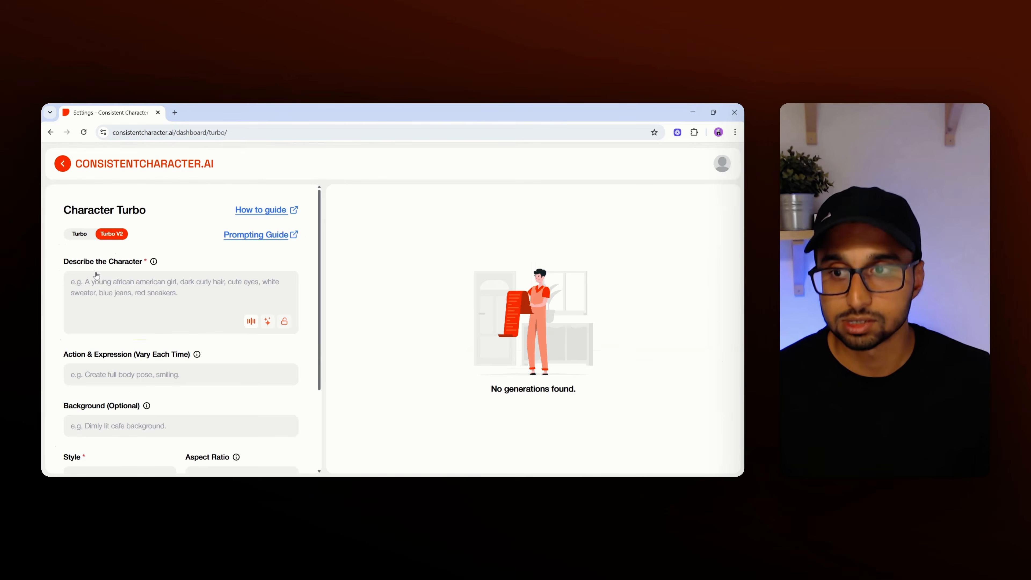
pyautogui.click(77, 211)
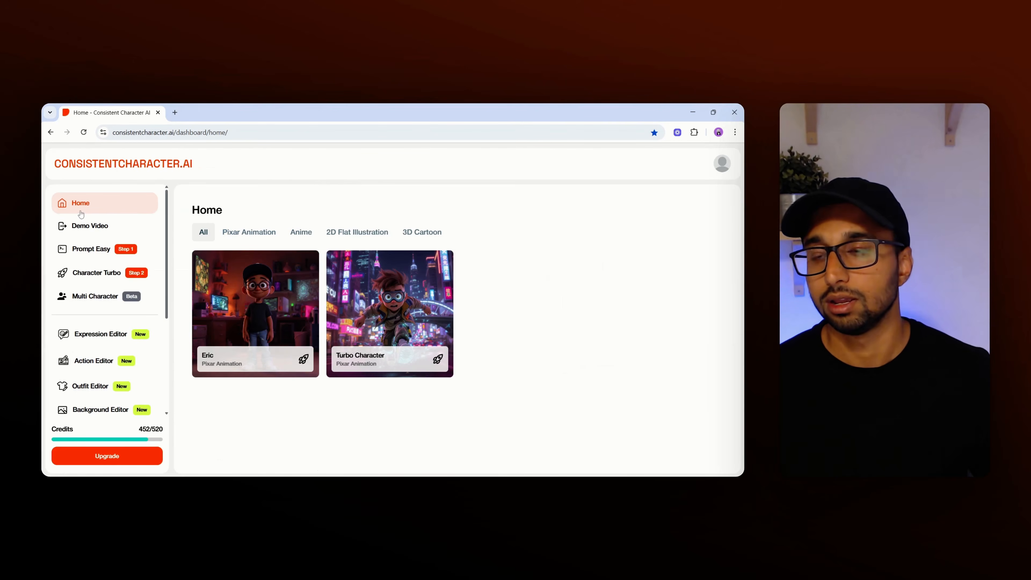